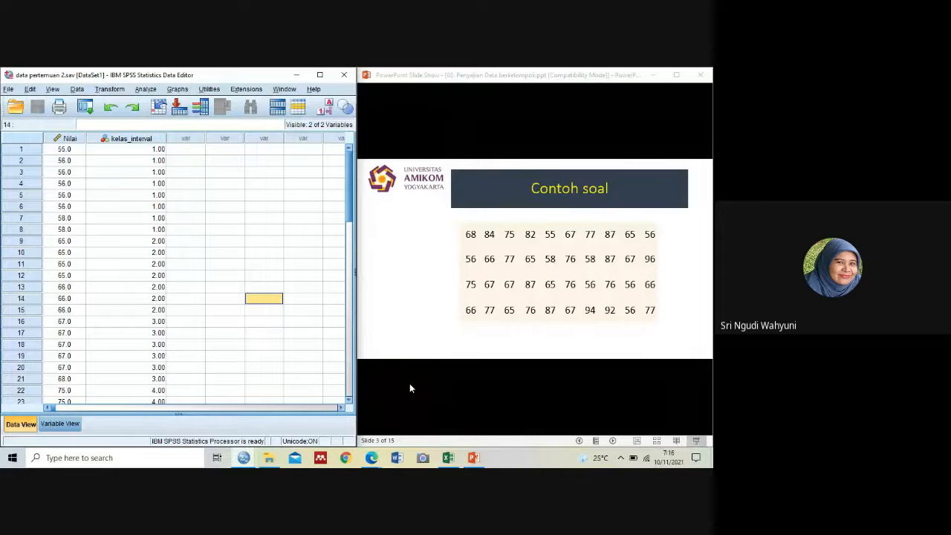
Move the slide show to the "Penyelesaian dengan menghitung secara manual" slide and read the manual calculation steps
{"action": "key", "text": "Down"}
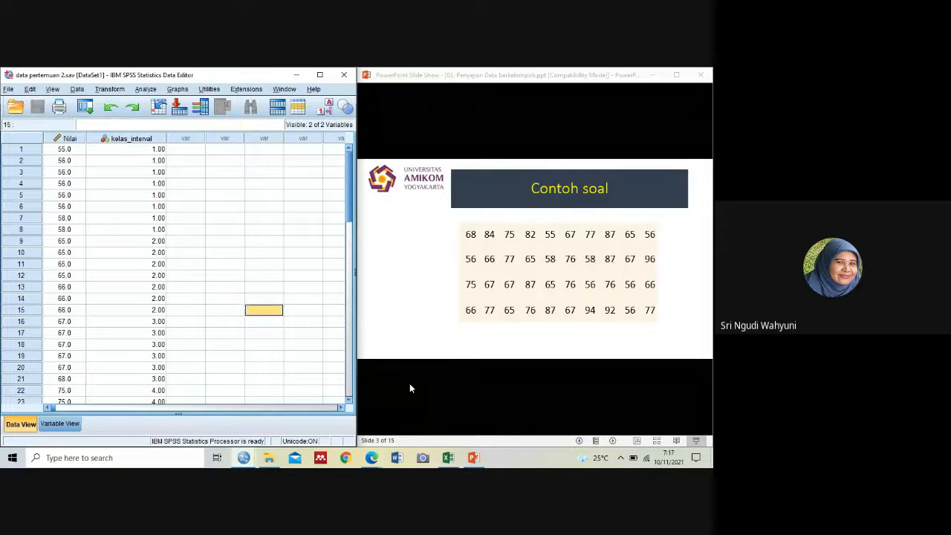
{"action": "left_click", "coordinate": [481, 376]}
{"action": "key", "text": "Up"}
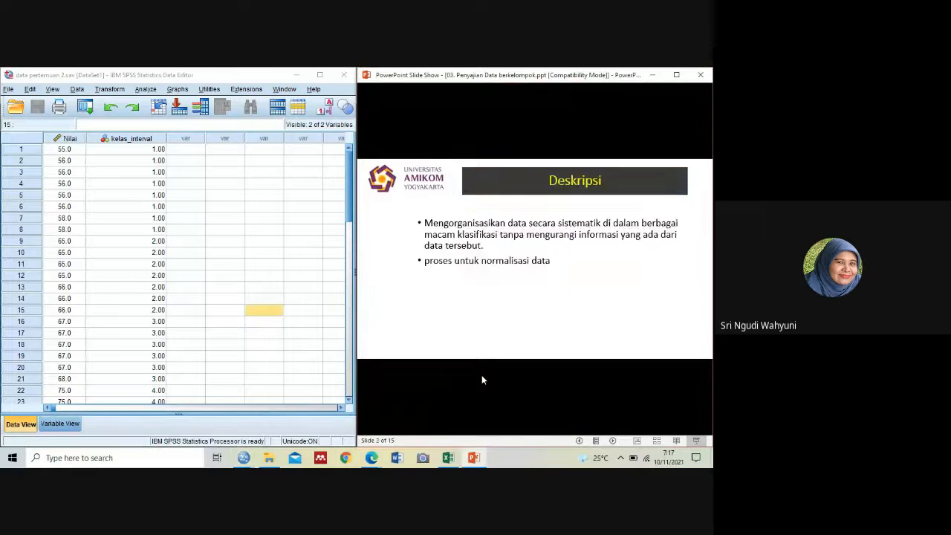
{"action": "key", "text": "Down"}
{"action": "key", "text": "Down"}
{"action": "key", "text": "Down"}
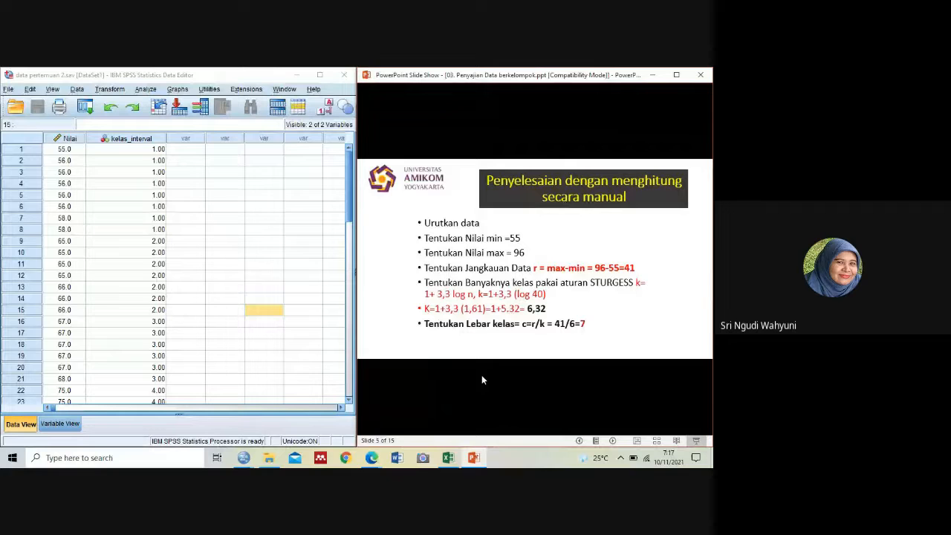
Cut the whole kelas_interval variable out of the dataset so that only Nilai is left
{"action": "left_click", "coordinate": [67, 139]}
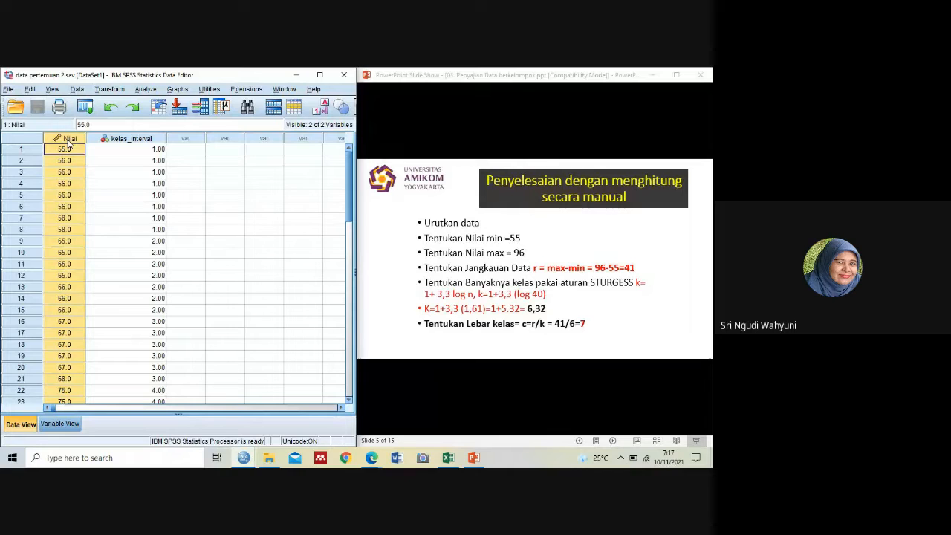
{"action": "left_click", "coordinate": [111, 140]}
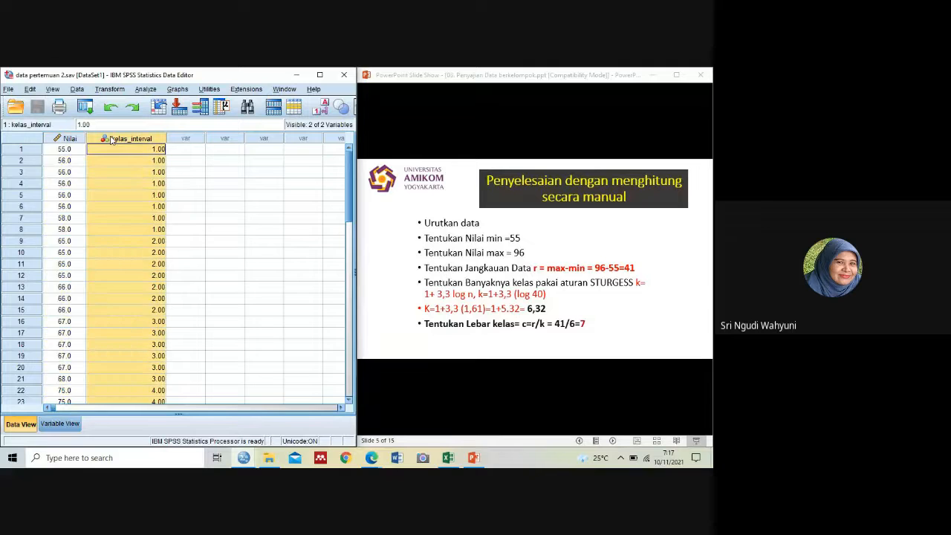
{"action": "left_click", "coordinate": [70, 139]}
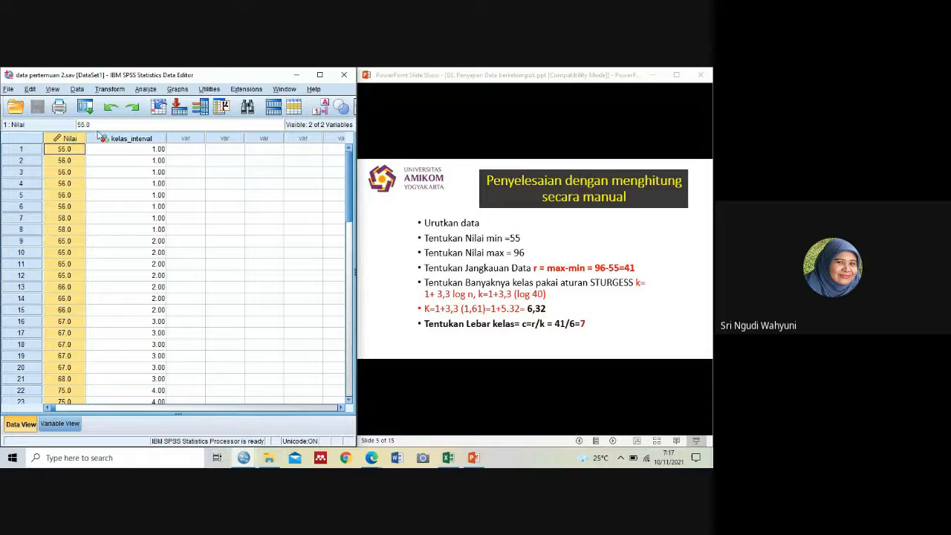
{"action": "left_click", "coordinate": [104, 140]}
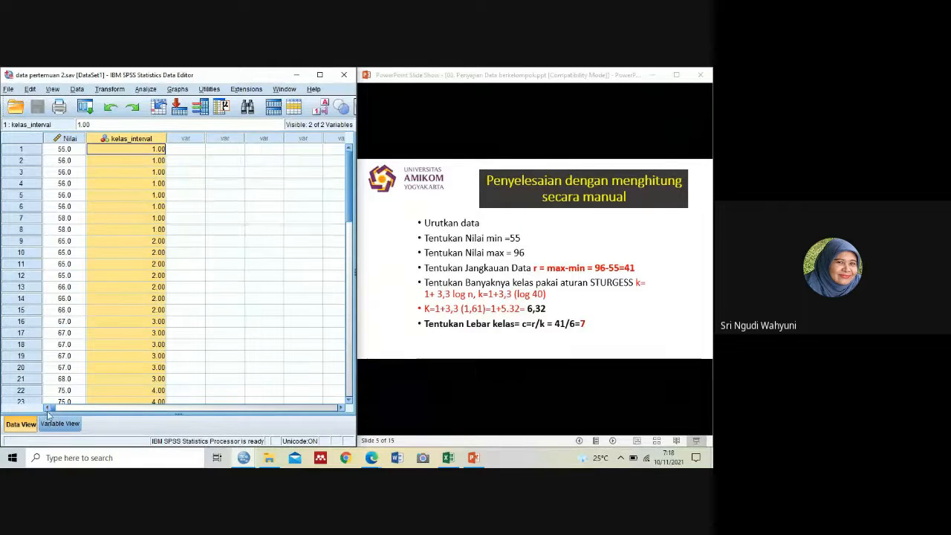
{"action": "right_click", "coordinate": [139, 144]}
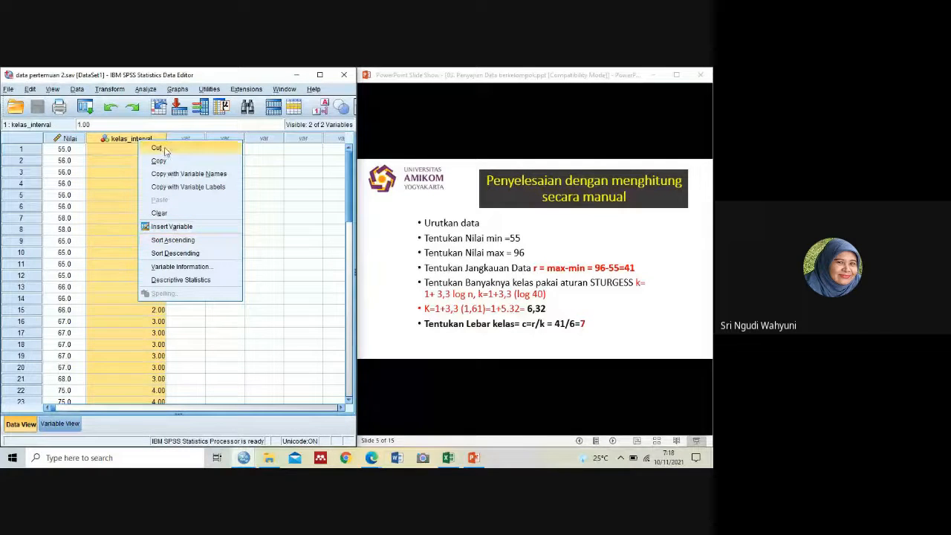
{"action": "left_click", "coordinate": [156, 148]}
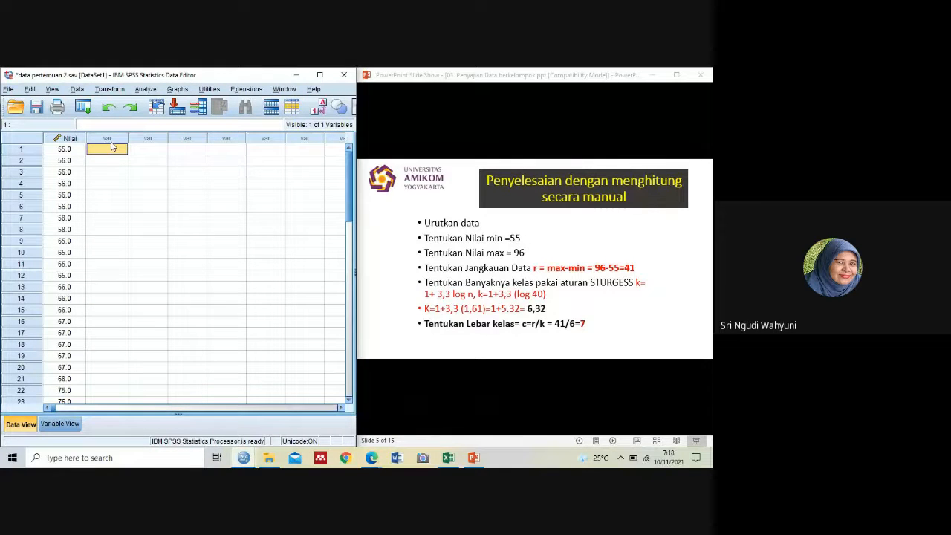
Sort the cases by the Nilai UTS semester variable in descending order
{"action": "left_click", "coordinate": [67, 139]}
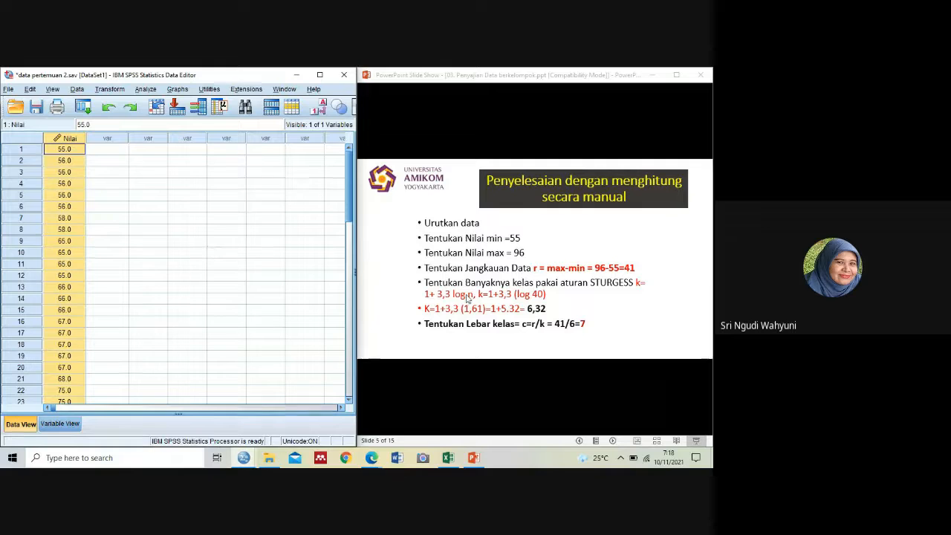
{"action": "left_click", "coordinate": [351, 250]}
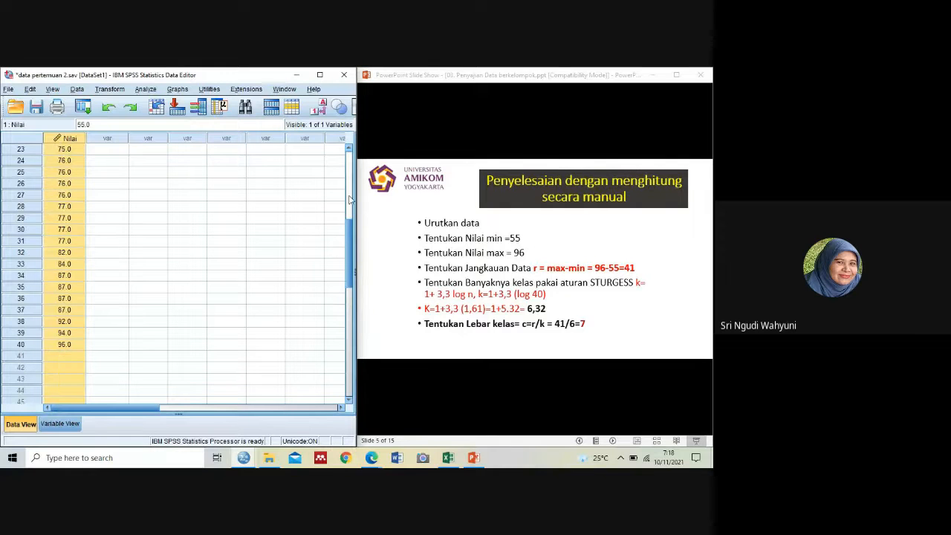
{"action": "left_click", "coordinate": [78, 89]}
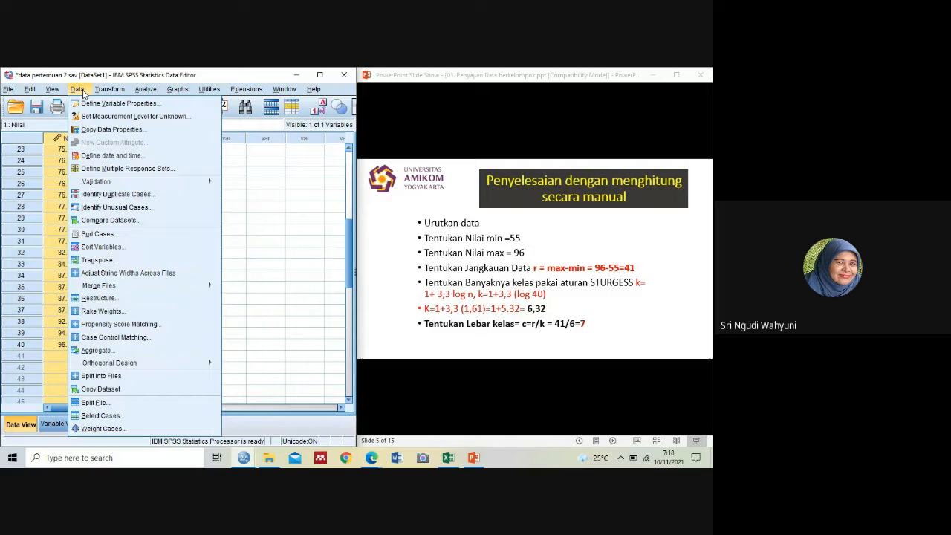
{"action": "left_click", "coordinate": [116, 234]}
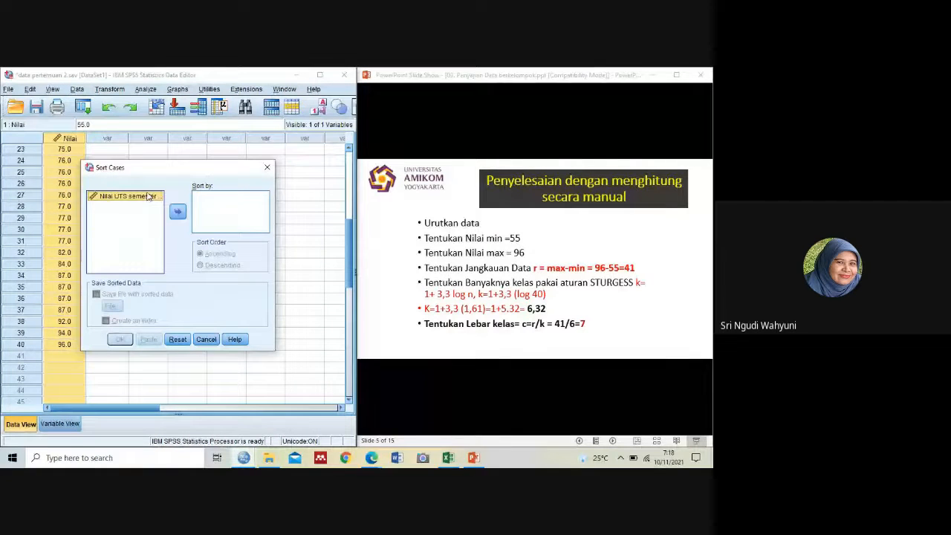
{"action": "left_click", "coordinate": [178, 211]}
{"action": "left_click", "coordinate": [223, 266]}
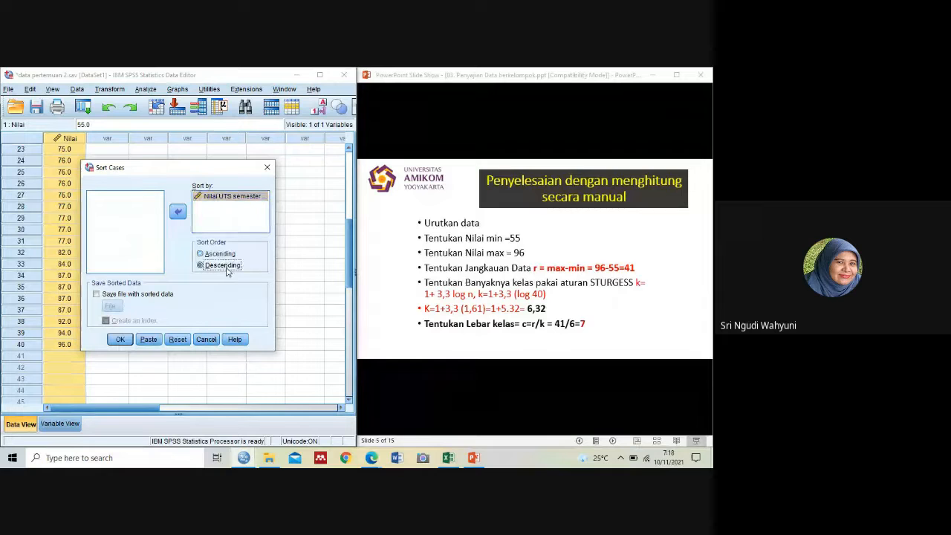
{"action": "left_click", "coordinate": [121, 338]}
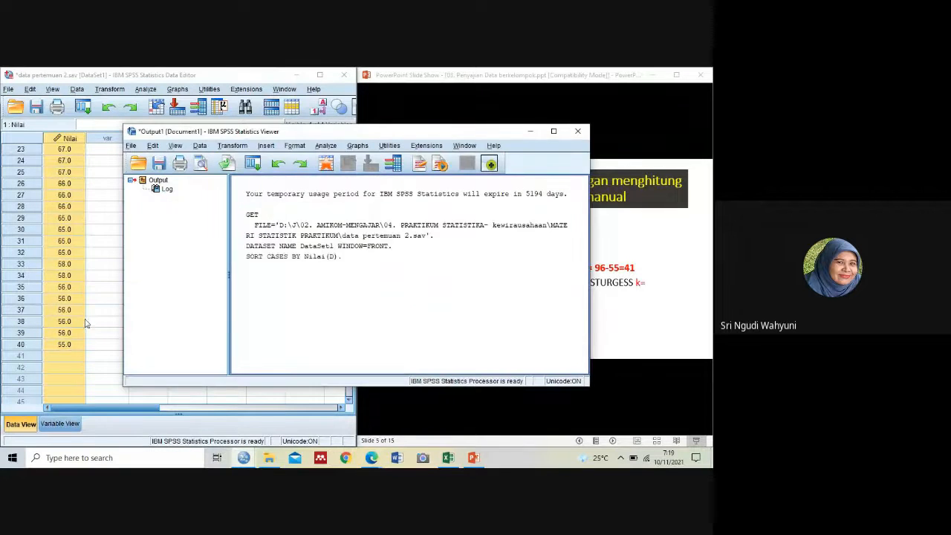
Close the output viewer and inspect the sorted Nilai column from its last case up to the first
{"action": "left_click", "coordinate": [80, 332]}
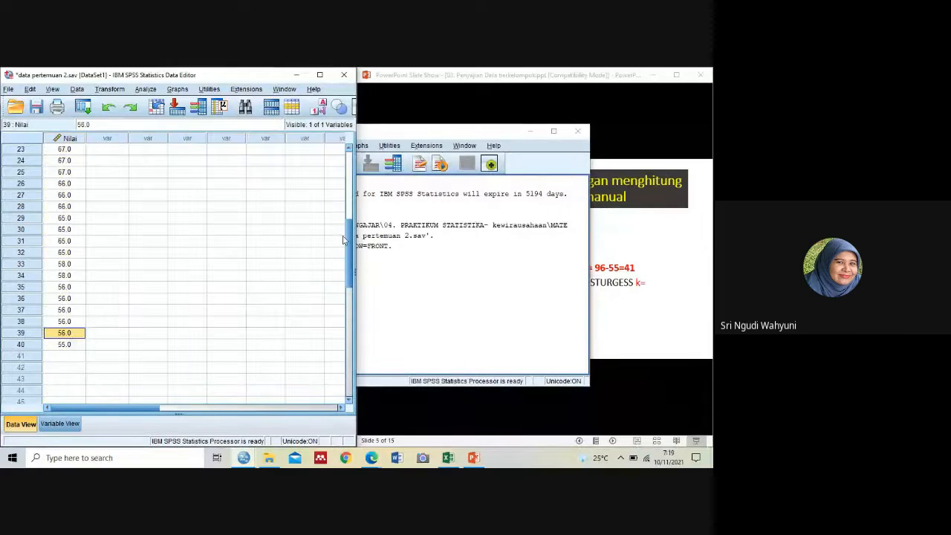
{"action": "left_click", "coordinate": [580, 131]}
{"action": "left_click", "coordinate": [354, 274]}
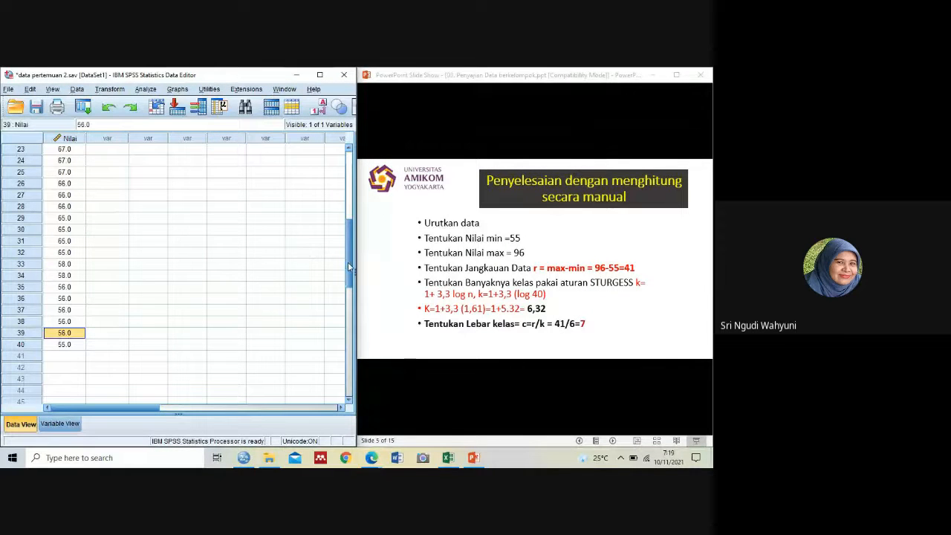
{"action": "left_click_drag", "start_coordinate": [350, 256], "coordinate": [324, 176]}
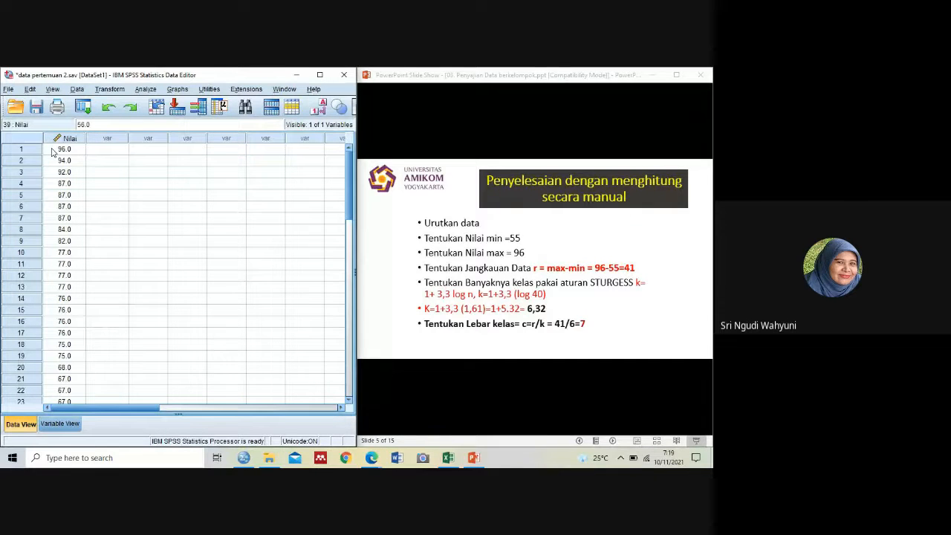
{"action": "left_click", "coordinate": [145, 89]}
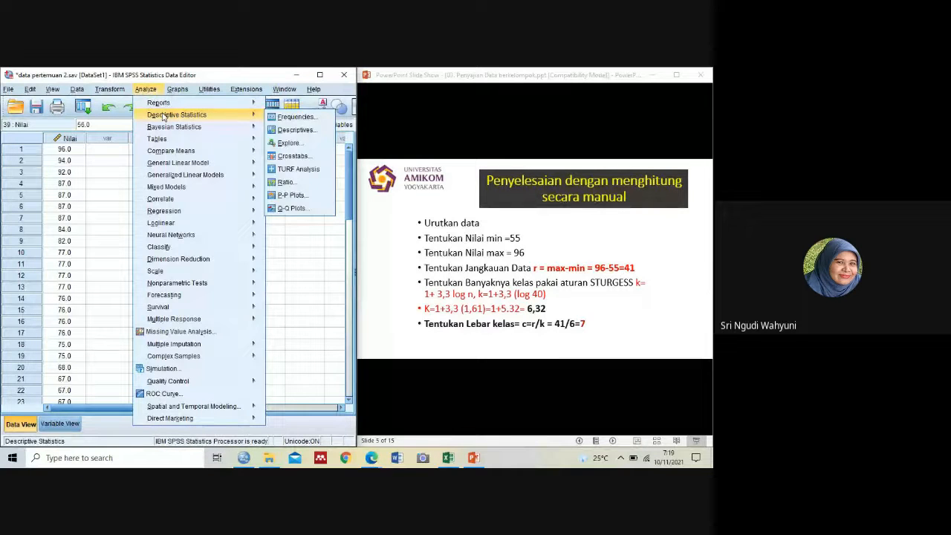
{"action": "mouse_move", "coordinate": [179, 115]}
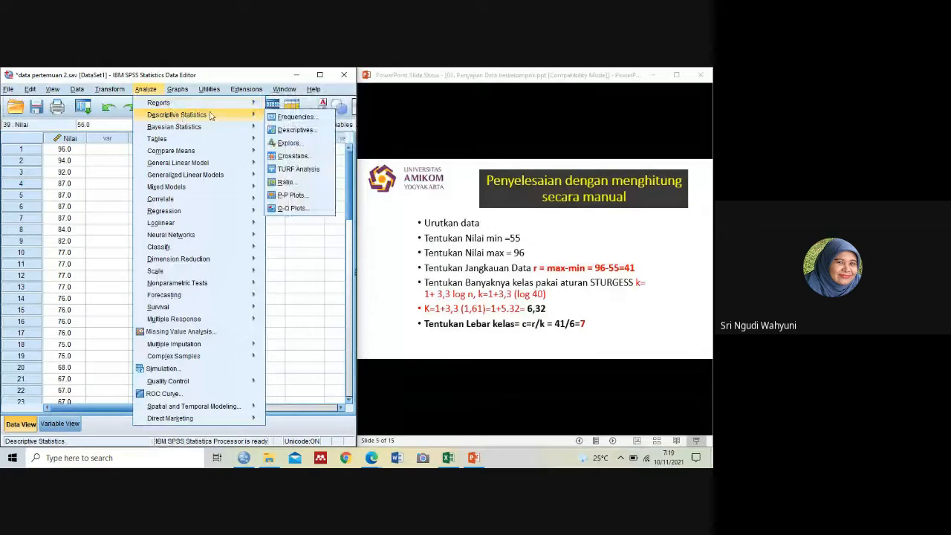
{"action": "left_click", "coordinate": [281, 119]}
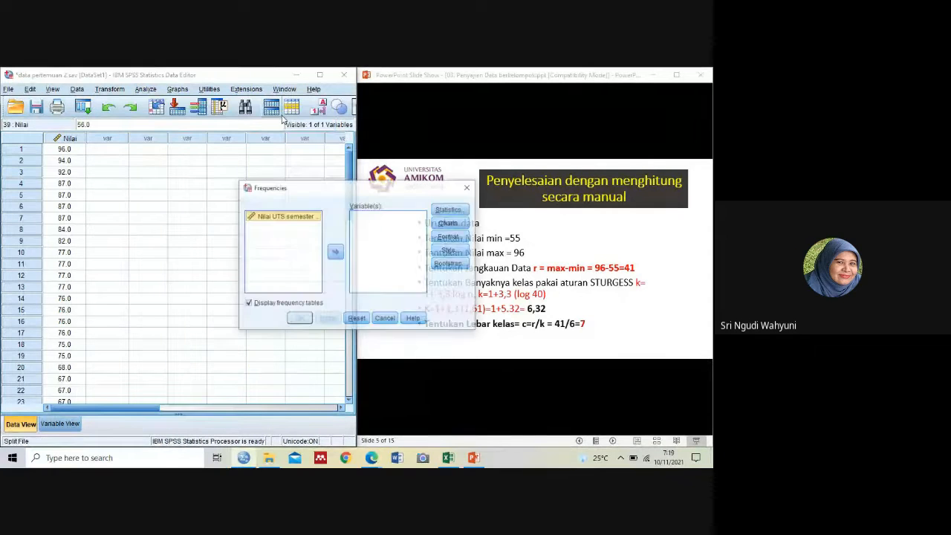
{"action": "left_click", "coordinate": [334, 252]}
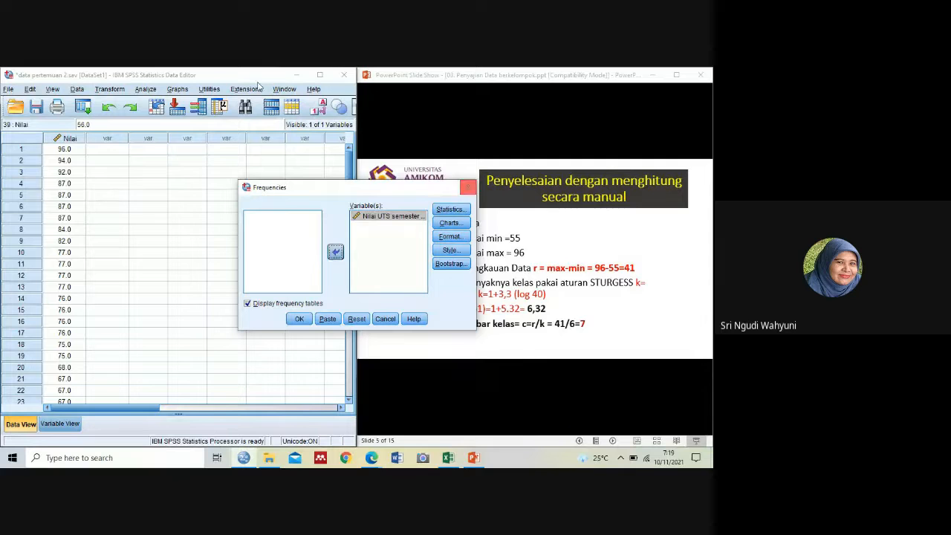
{"action": "left_click", "coordinate": [385, 319]}
Set up a Frequencies analysis of Nilai UTS semester with the Minimum and Maximum statistics included
{"action": "left_click", "coordinate": [139, 90]}
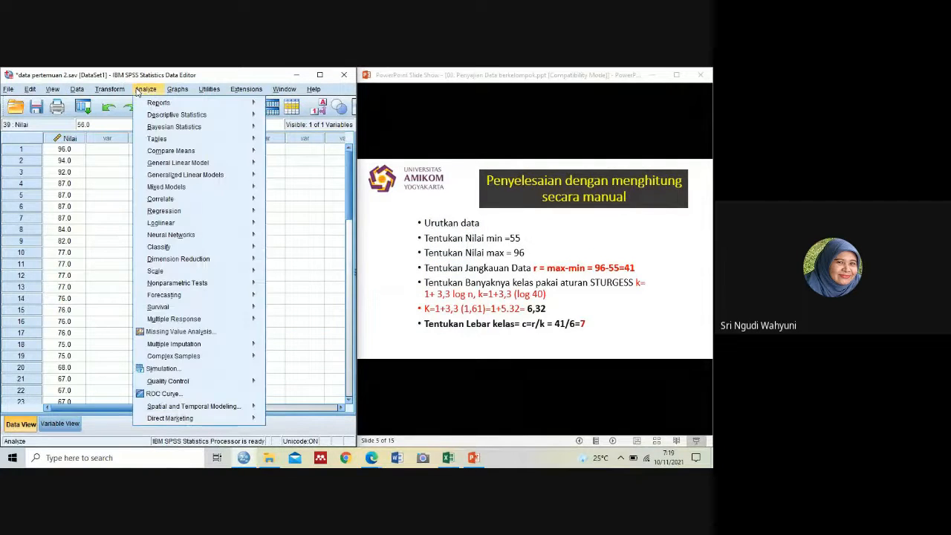
{"action": "mouse_move", "coordinate": [175, 116]}
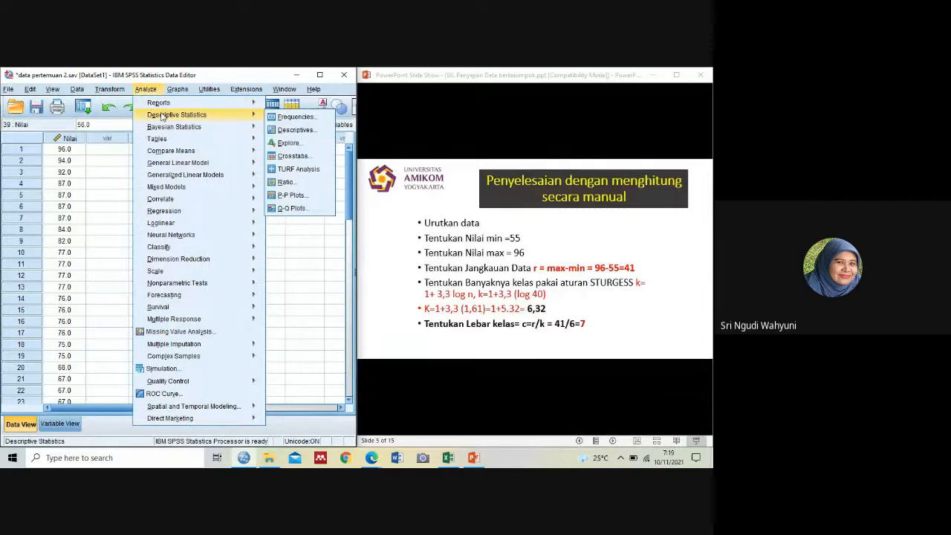
{"action": "left_click", "coordinate": [286, 118]}
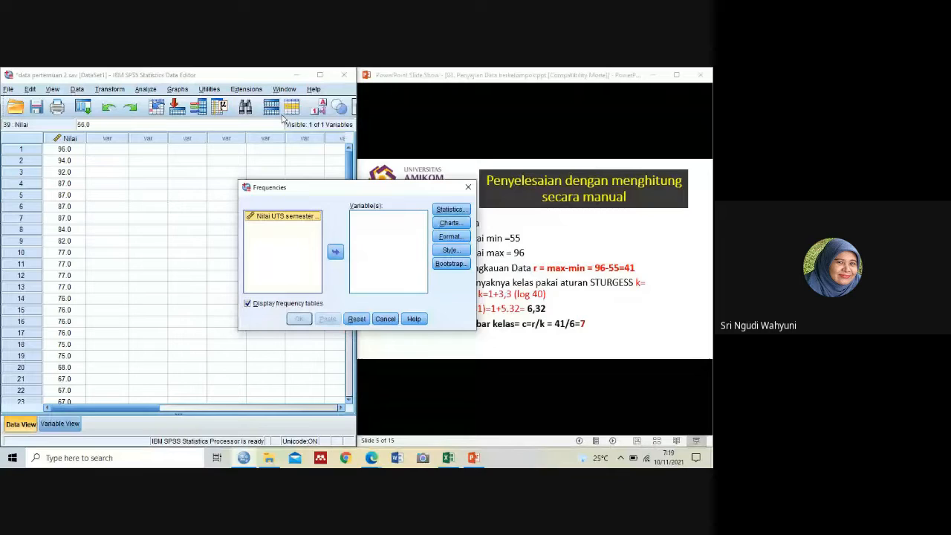
{"action": "left_click", "coordinate": [335, 252]}
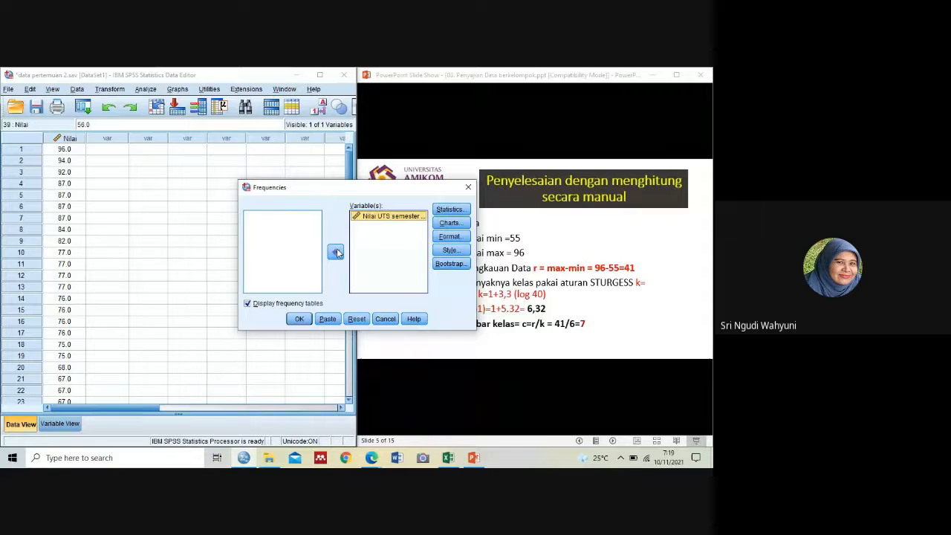
{"action": "left_click", "coordinate": [451, 209]}
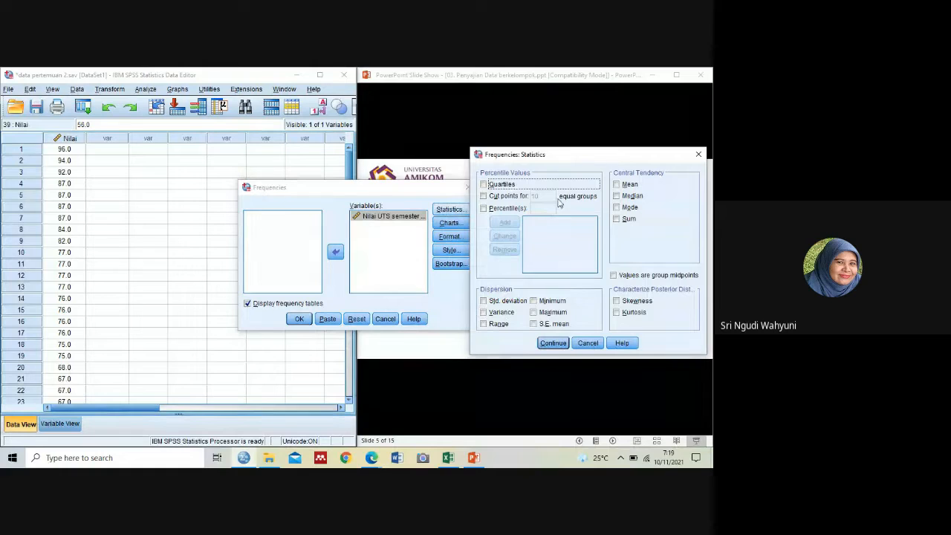
{"action": "left_click", "coordinate": [556, 301]}
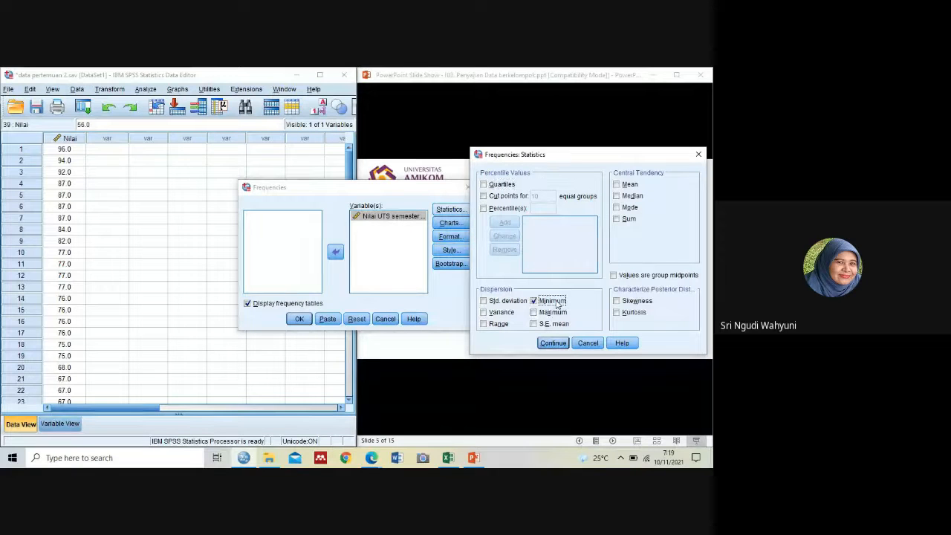
{"action": "left_click", "coordinate": [558, 313]}
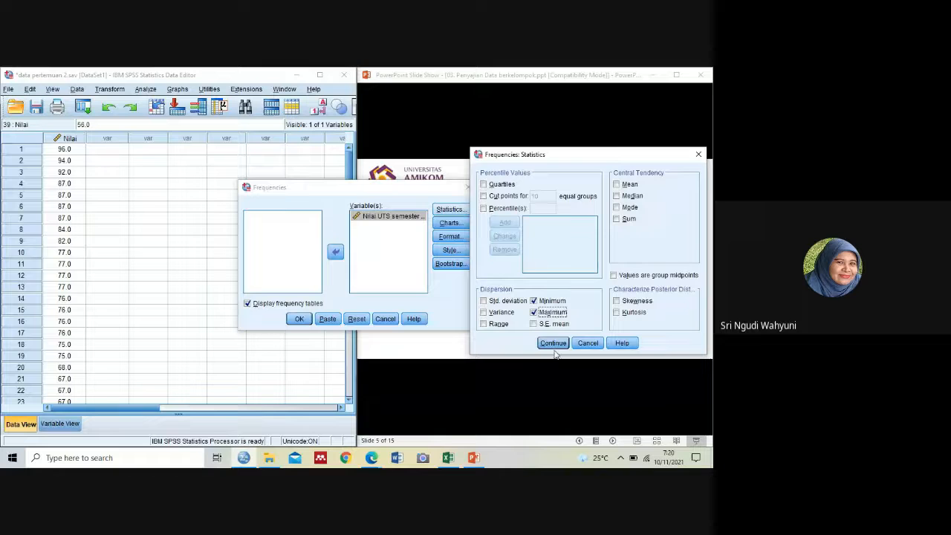
{"action": "left_click", "coordinate": [556, 344]}
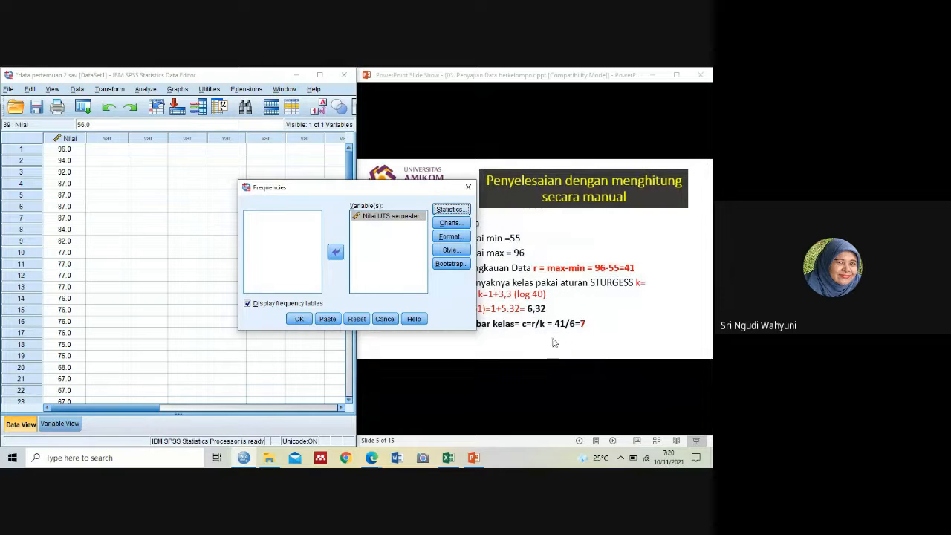
{"action": "left_click_drag", "start_coordinate": [412, 190], "coordinate": [370, 165]}
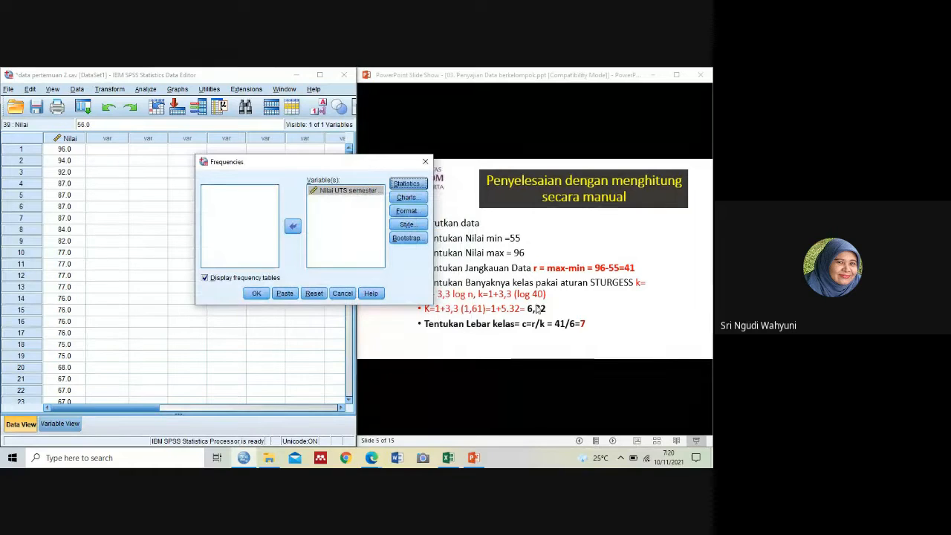
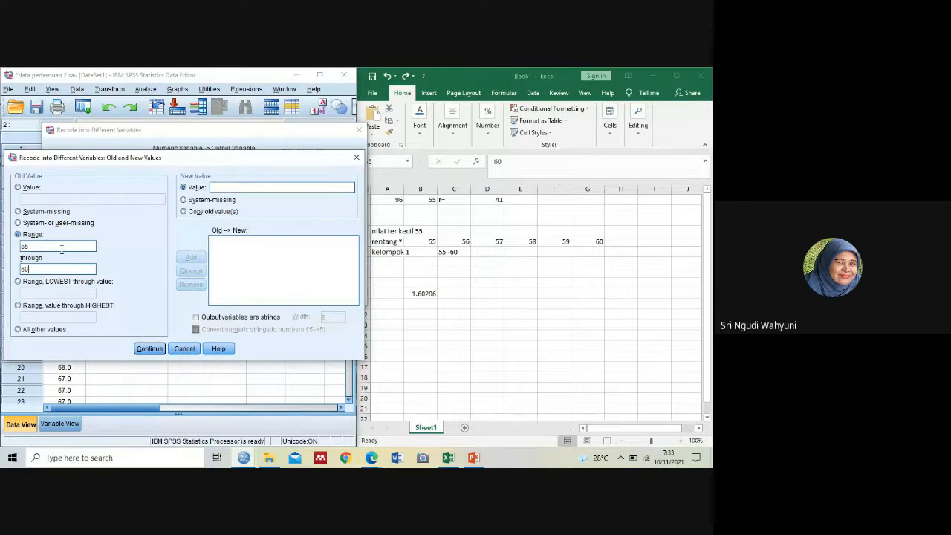
Assign new value 1 to the old value range 55 through 60, add this recode rule and select it for checking
{"action": "left_click", "coordinate": [222, 188]}
{"action": "type", "text": "1"}
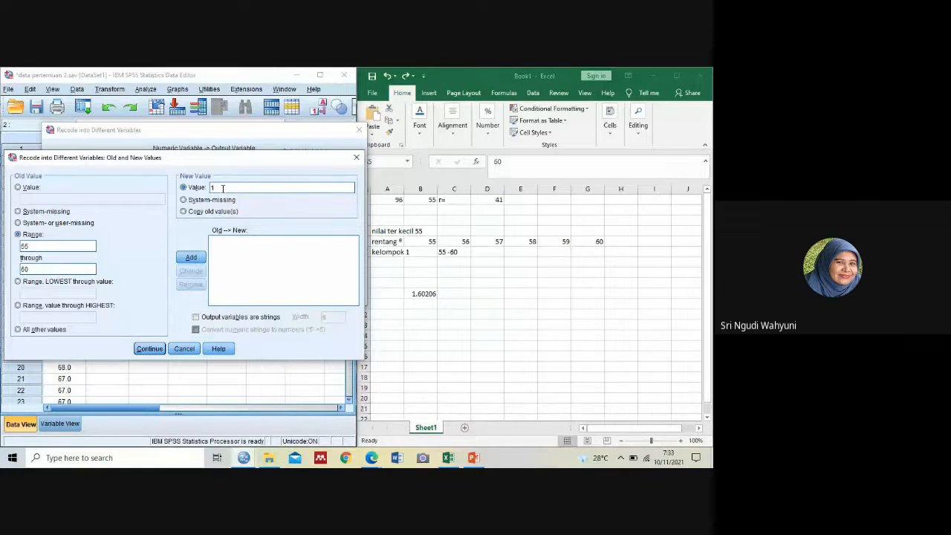
{"action": "left_click", "coordinate": [191, 257]}
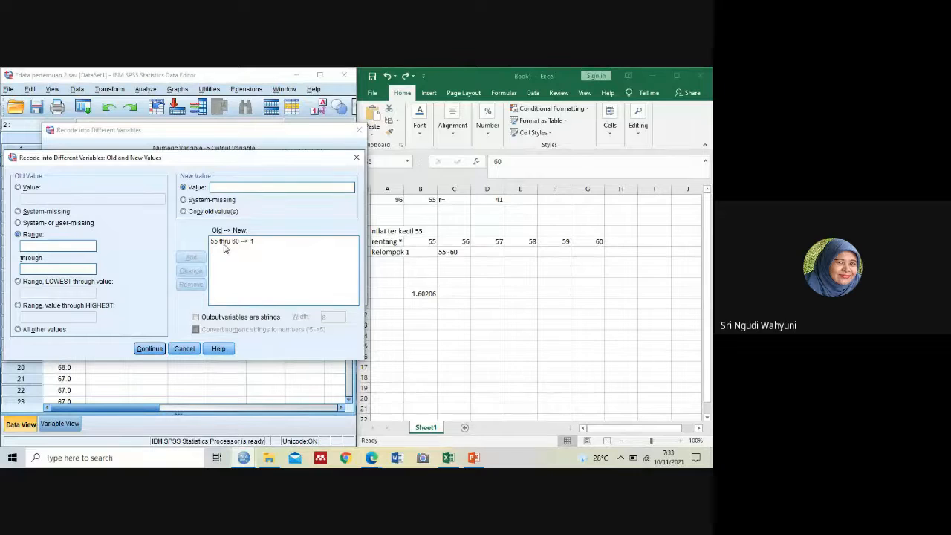
{"action": "left_click", "coordinate": [218, 246]}
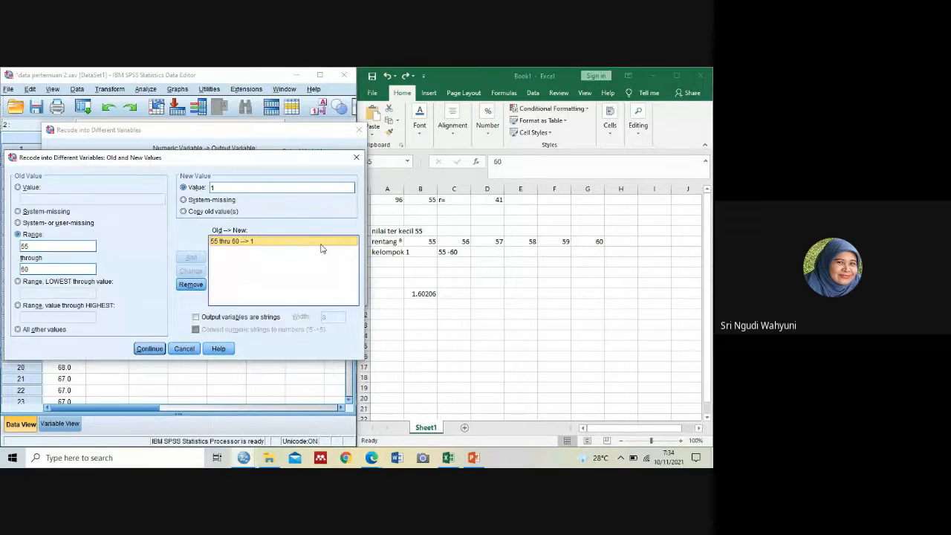
Set the lower limit of the next old value range to 61 and select the upper limit for replacement
{"action": "double_click", "coordinate": [76, 250]}
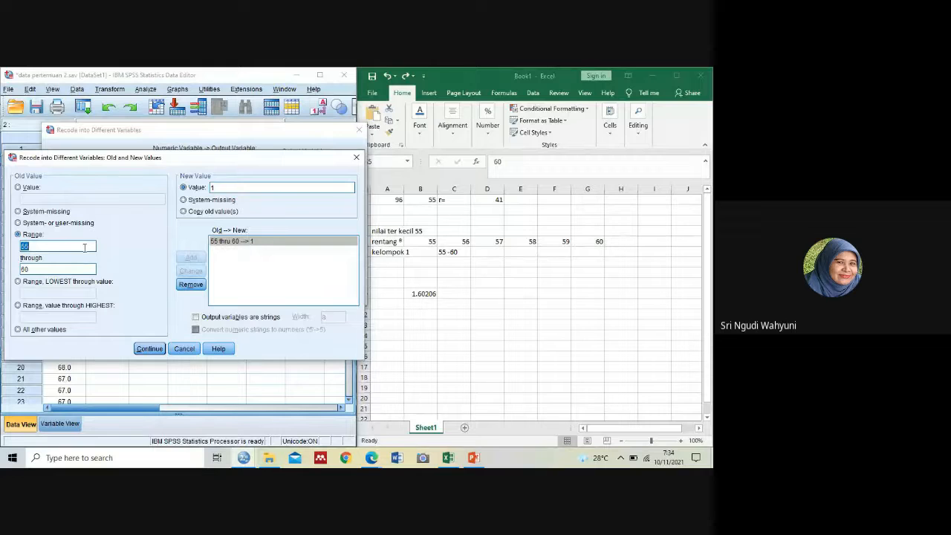
{"action": "type", "text": "61"}
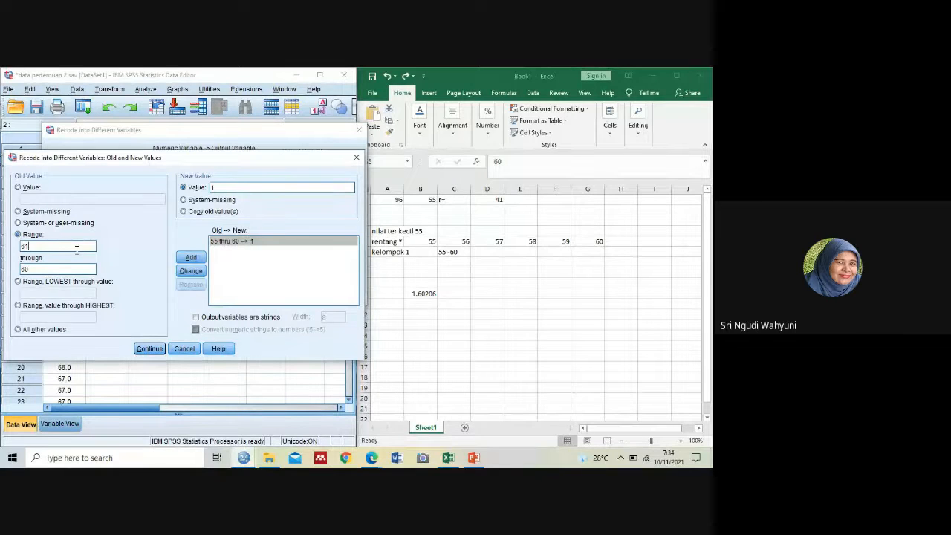
{"action": "double_click", "coordinate": [64, 269]}
Switch to the Excel worksheet and enter 61 in cell B8 to start the second interval
{"action": "left_click", "coordinate": [426, 272]}
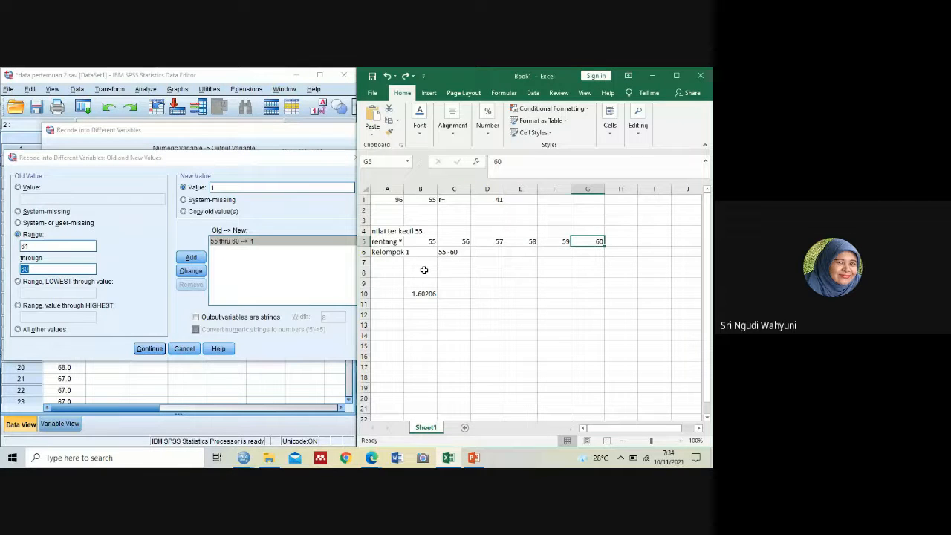
{"action": "key", "text": "Return"}
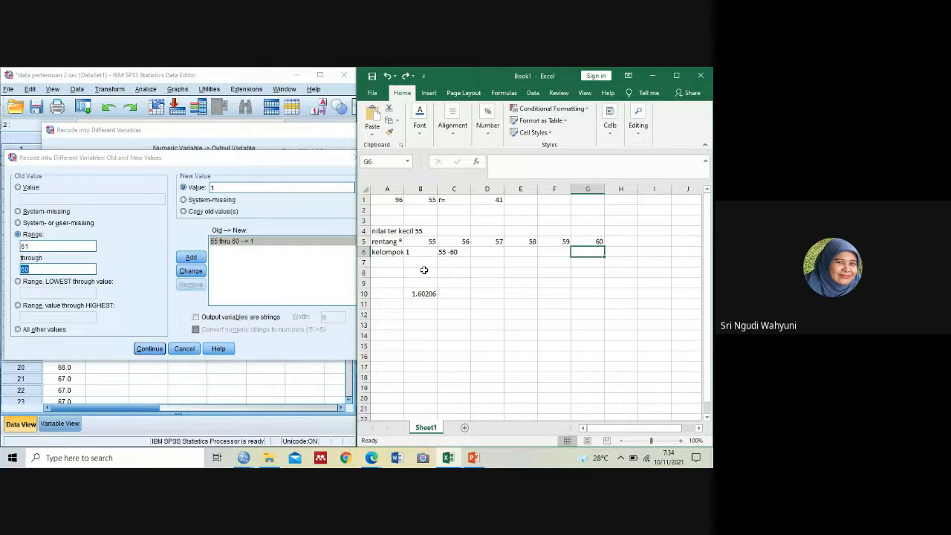
{"action": "key", "text": "Left"}
{"action": "key", "text": "Left"}
{"action": "key", "text": "Down"}
{"action": "key", "text": "Left"}
{"action": "key", "text": "Left"}
{"action": "key", "text": "Down"}
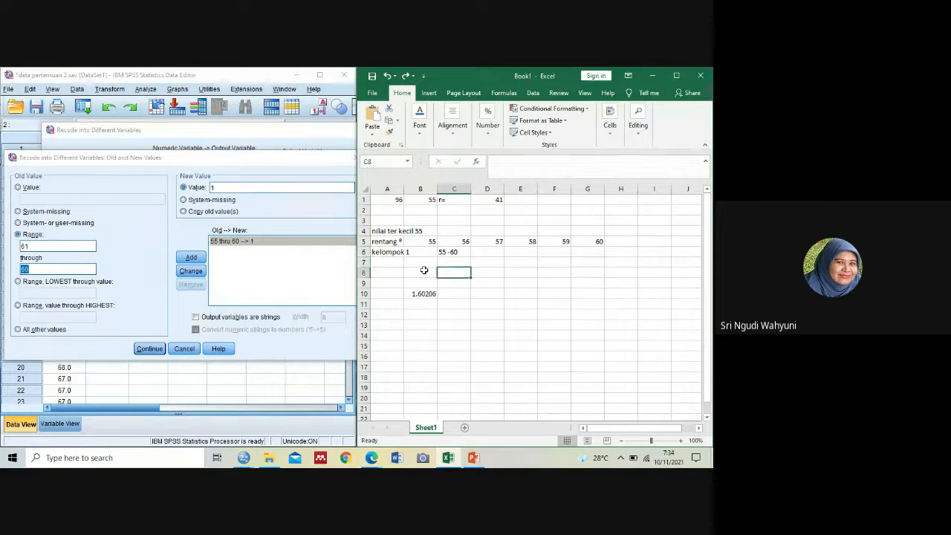
{"action": "left_click", "coordinate": [424, 270]}
{"action": "type", "text": "61"}
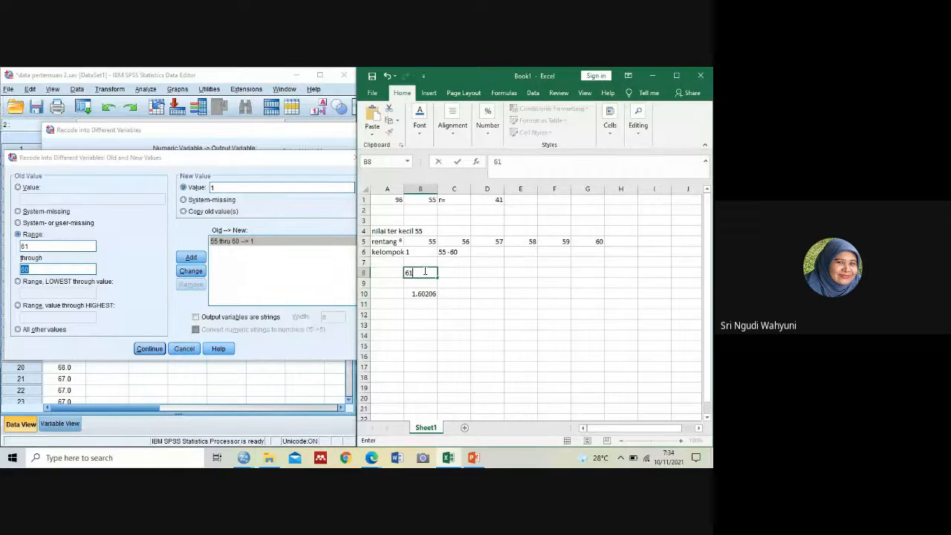
{"action": "key", "text": "Return"}
Enter 62 in C8 and extend the series from B8 across row 8 up to 66 in G8
{"action": "key", "text": "Right"}
{"action": "key", "text": "Up"}
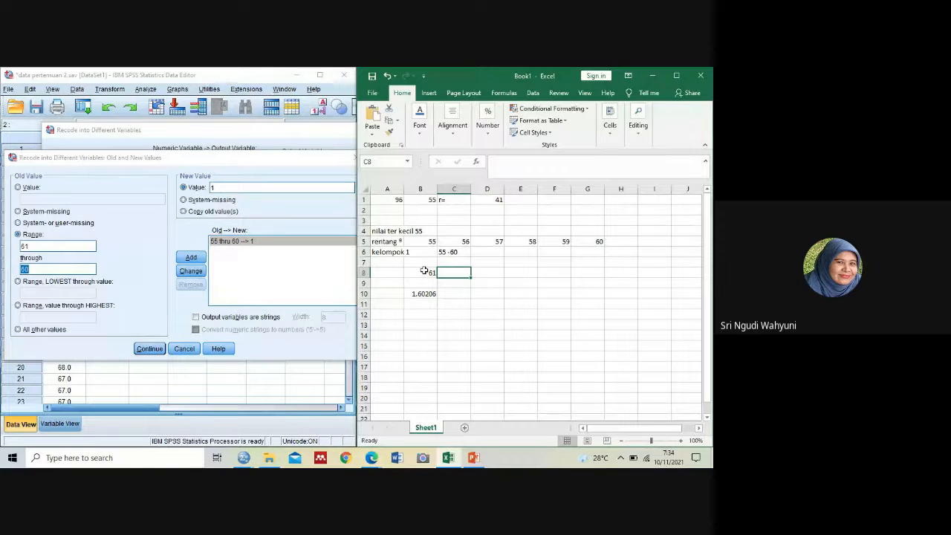
{"action": "type", "text": "62"}
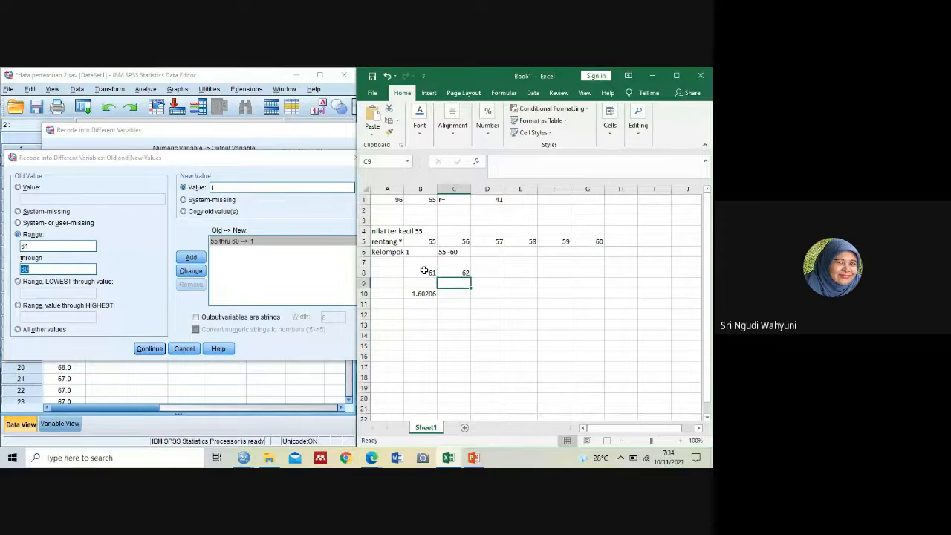
{"action": "key", "text": "Left"}
{"action": "left_click_drag", "start_coordinate": [423, 271], "coordinate": [598, 277]}
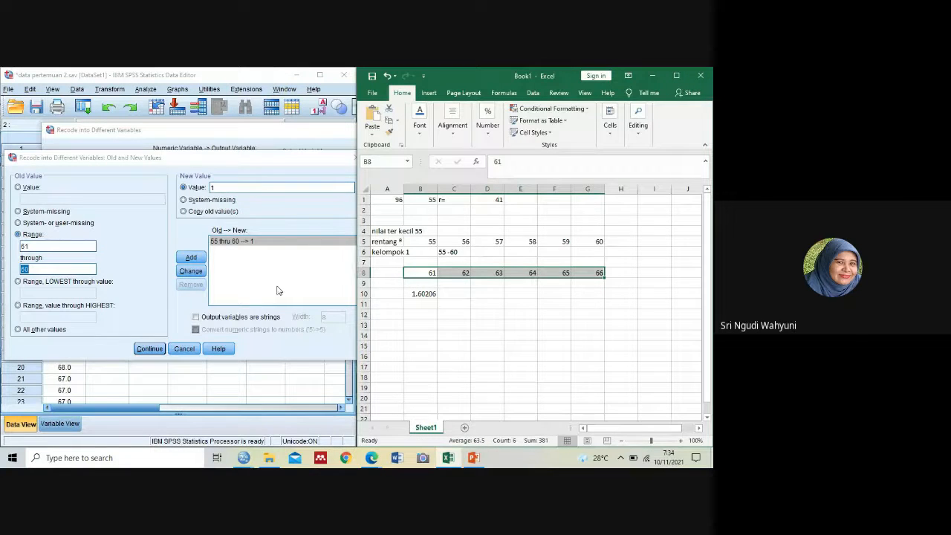
Back in the SPSS recode dialog, complete the old range as 61 through 66, assign new value 2 and add the rule
{"action": "left_click", "coordinate": [79, 269]}
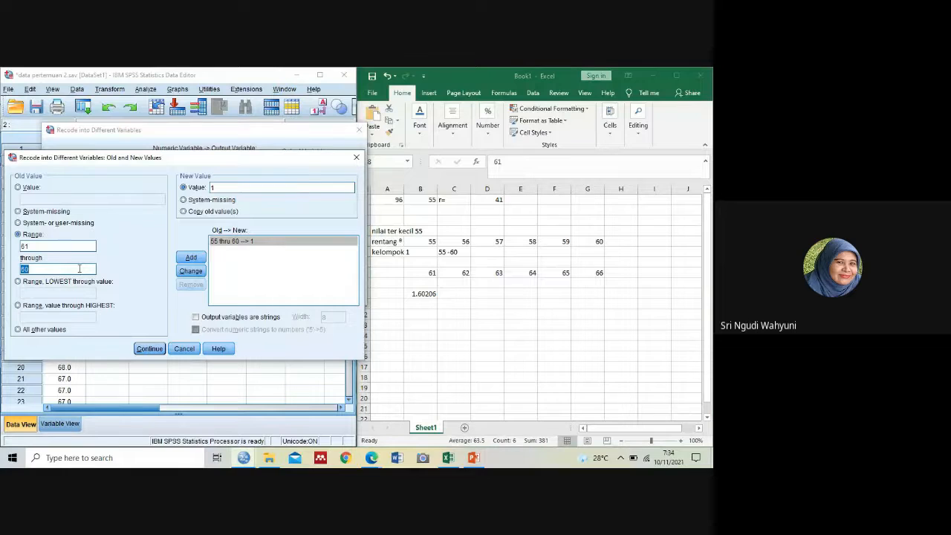
{"action": "type", "text": "66"}
{"action": "double_click", "coordinate": [225, 186]}
{"action": "type", "text": "2"}
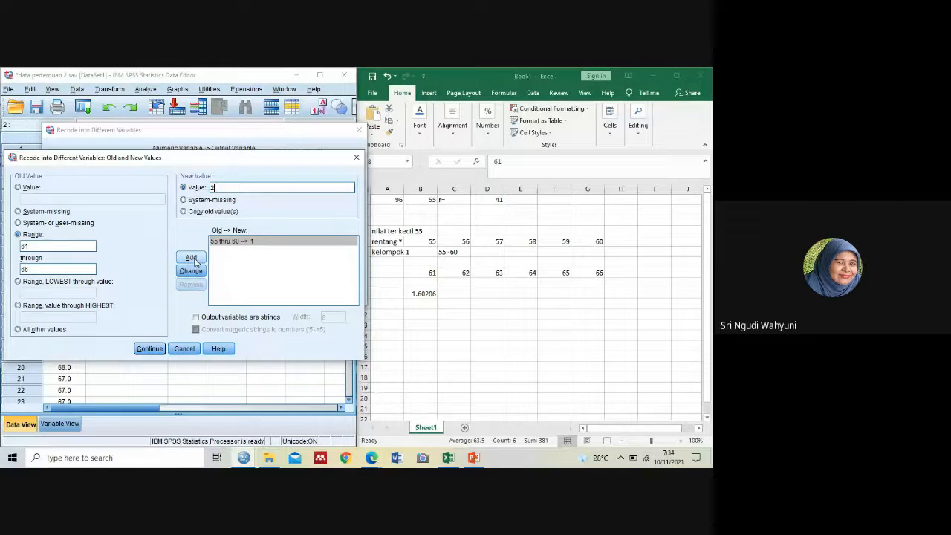
{"action": "left_click", "coordinate": [193, 259]}
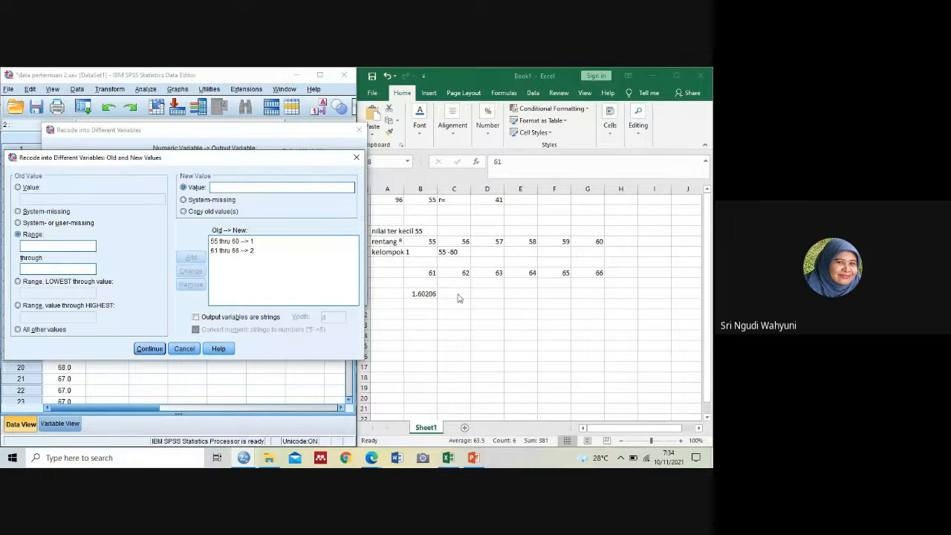
In Excel, move the LOG(40) formula from B10 to A10 and enter 67 in B10
{"action": "left_click", "coordinate": [429, 294]}
{"action": "left_click", "coordinate": [430, 293]}
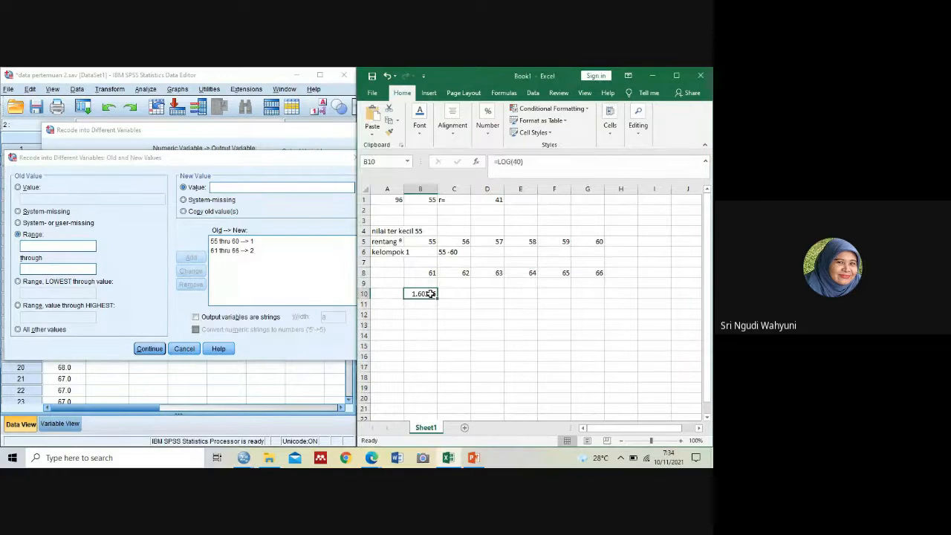
{"action": "key", "text": "ctrl+x"}
{"action": "key", "text": "Left"}
{"action": "key", "text": "ctrl+v"}
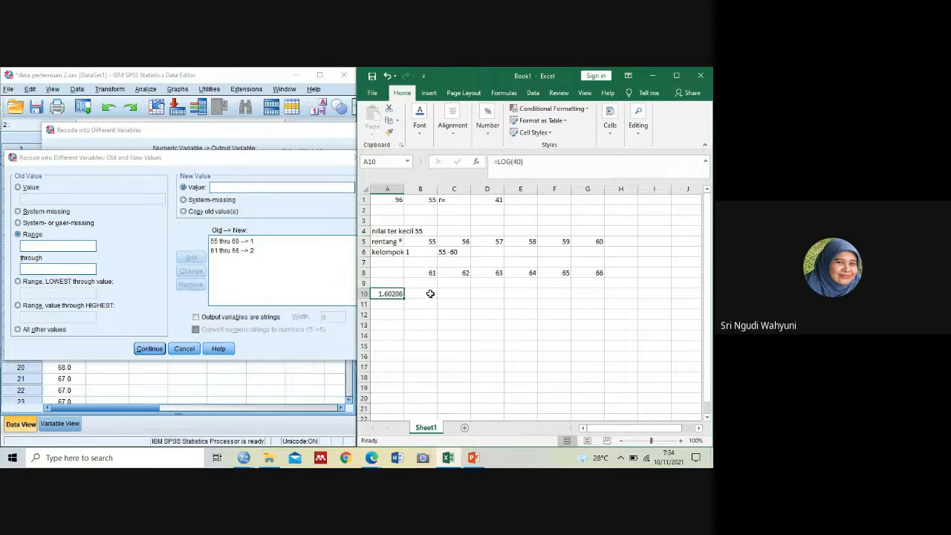
{"action": "left_click", "coordinate": [429, 293]}
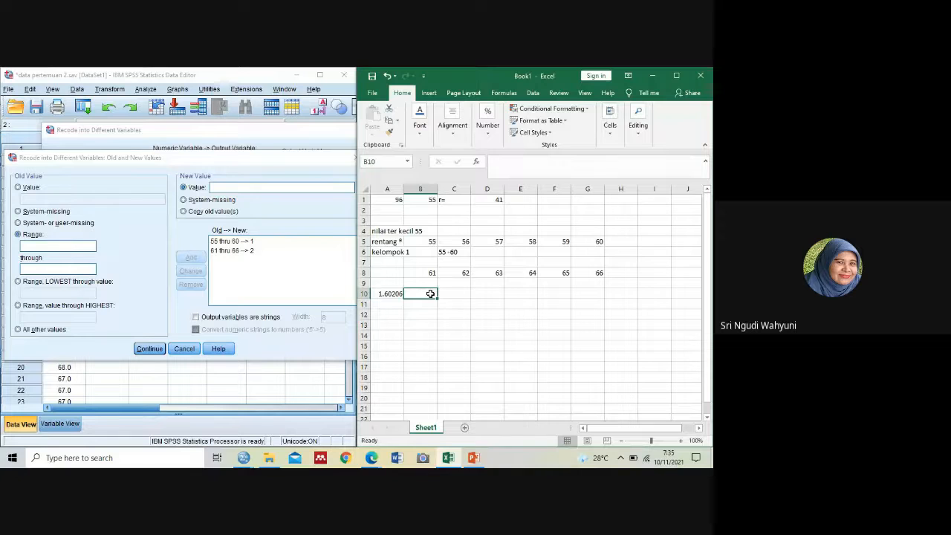
{"action": "type", "text": "7"}
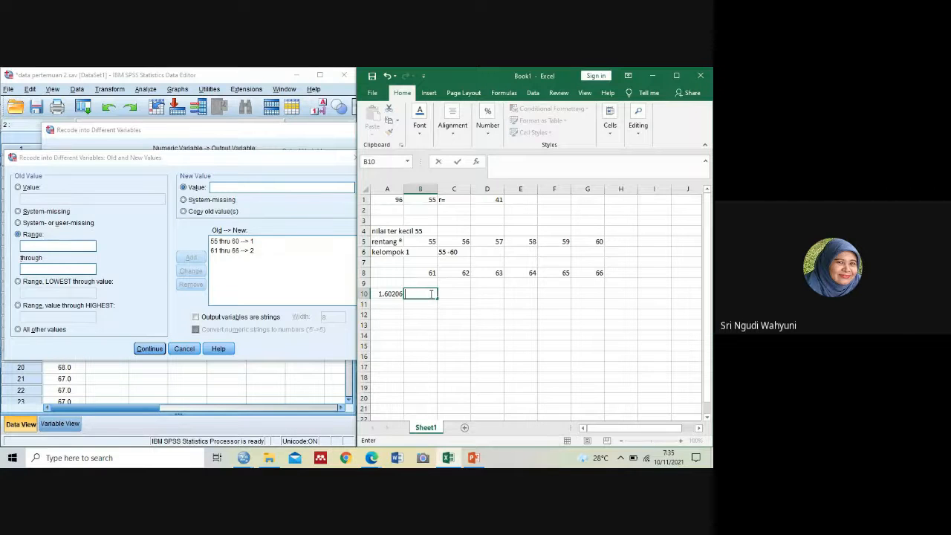
{"action": "type", "text": "67"}
{"action": "key", "text": "ctrl+Return"}
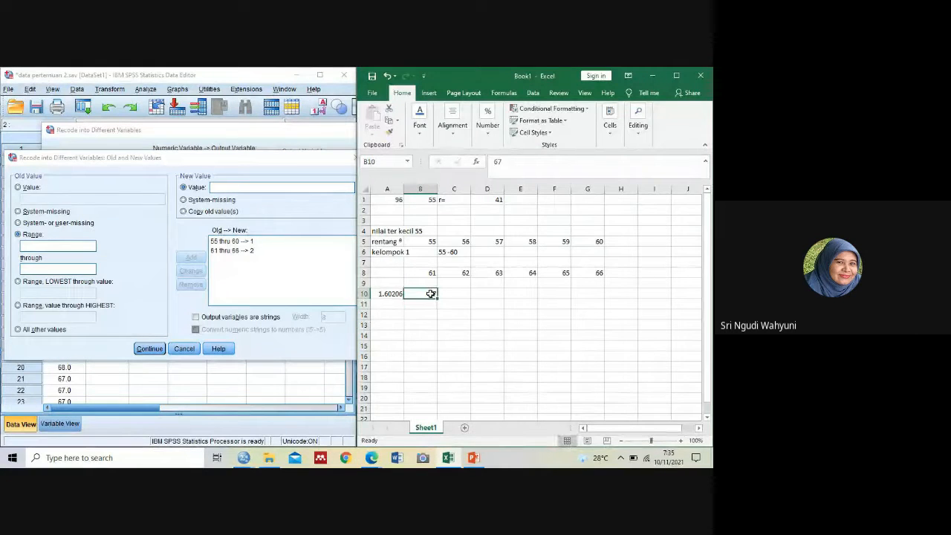
Move the LOG(40) formula from A10 down to A18, clear of the interval rows
{"action": "key", "text": "Left"}
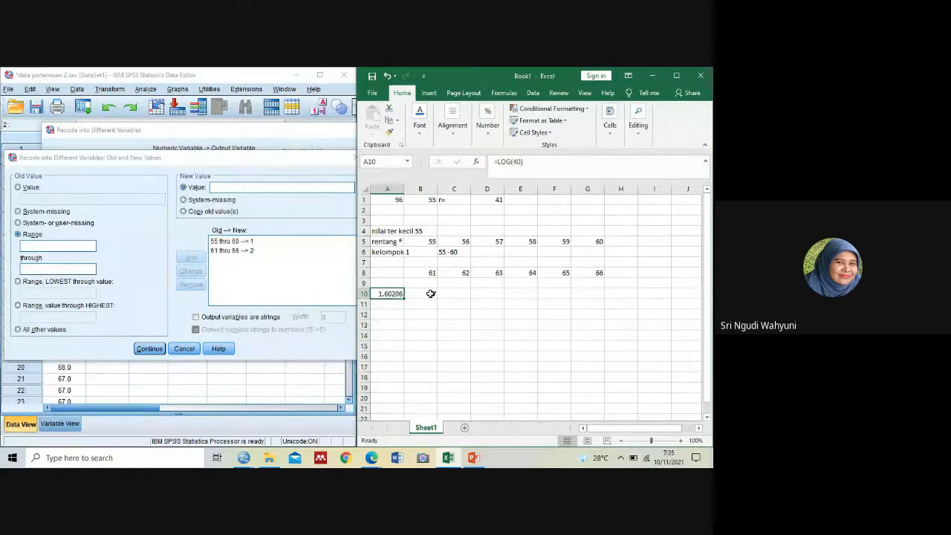
{"action": "key", "text": "ctrl+c"}
{"action": "key", "text": "Down"}
{"action": "key", "text": "Down"}
{"action": "key", "text": "Down"}
{"action": "key", "text": "Down"}
{"action": "key", "text": "Down"}
{"action": "key", "text": "Down"}
{"action": "key", "text": "Down"}
{"action": "key", "text": "Down"}
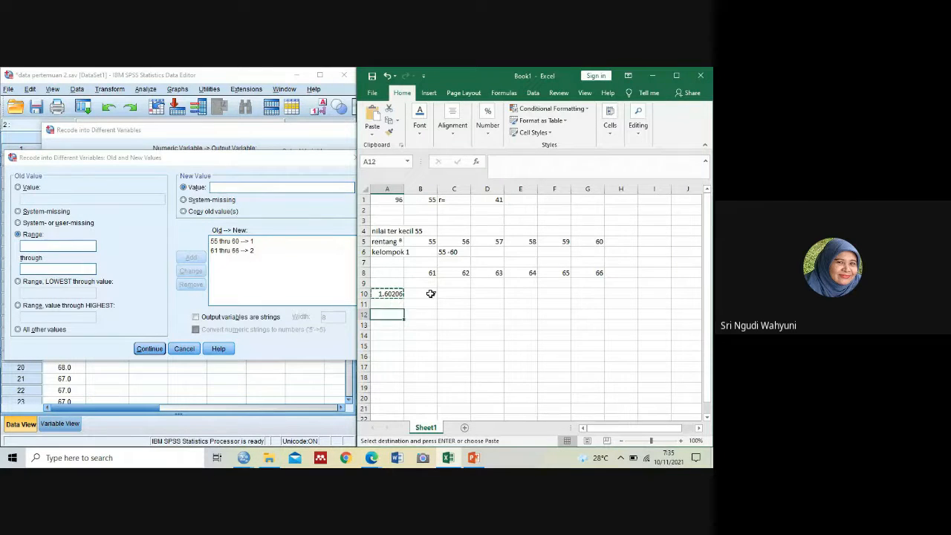
{"action": "key", "text": "Return"}
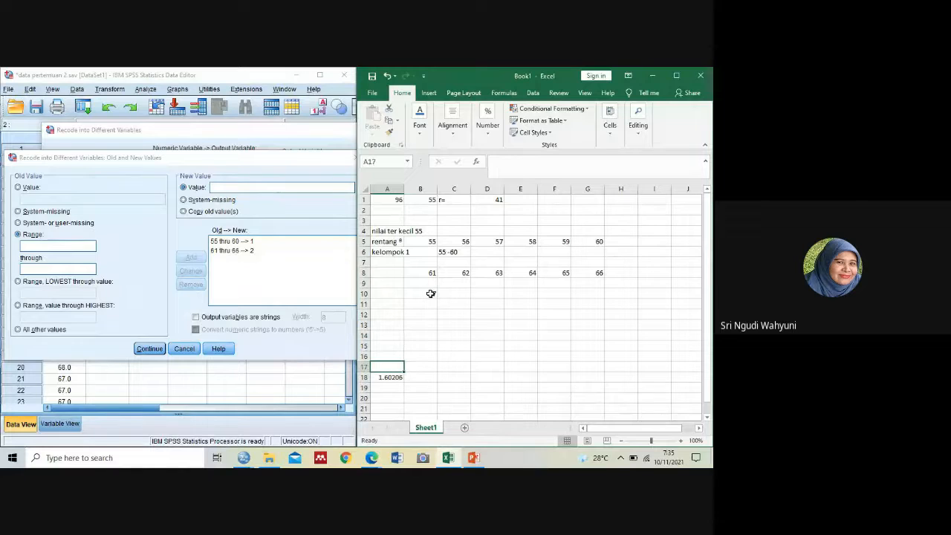
Enter 68 in C10 and extend the series from B10 across row 10 up to 72 in G10
{"action": "left_click", "coordinate": [451, 294]}
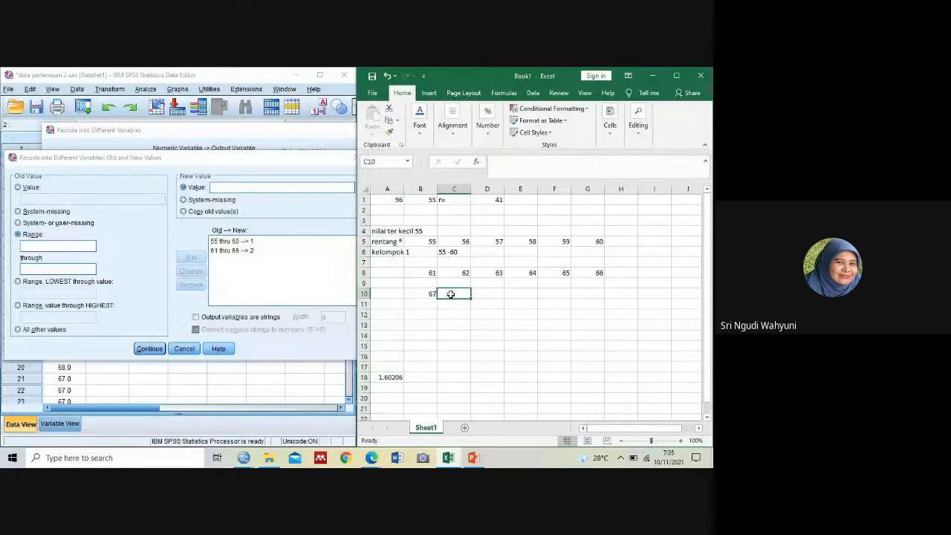
{"action": "type", "text": "68"}
{"action": "key", "text": "Return"}
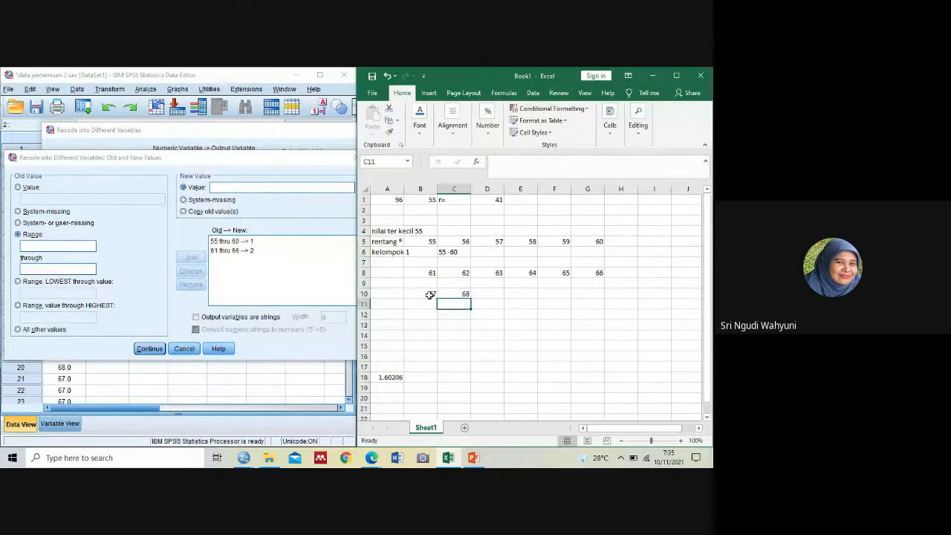
{"action": "left_click", "coordinate": [430, 295]}
{"action": "left_click_drag", "start_coordinate": [430, 295], "coordinate": [596, 298]}
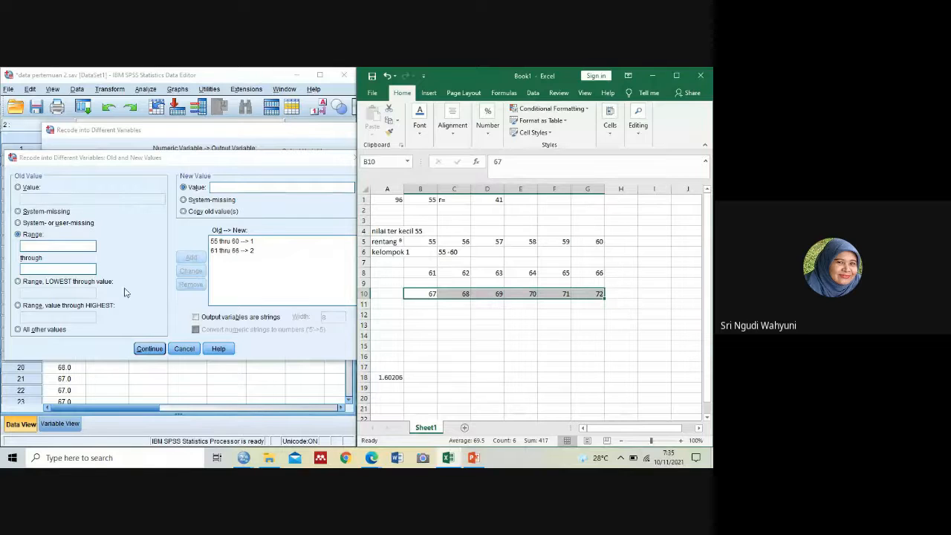
Check the interval's end cells, then add an SPSS recode rule assigning new value 3 to the old range 67 through 72
{"action": "left_click", "coordinate": [582, 293]}
{"action": "left_click", "coordinate": [421, 294]}
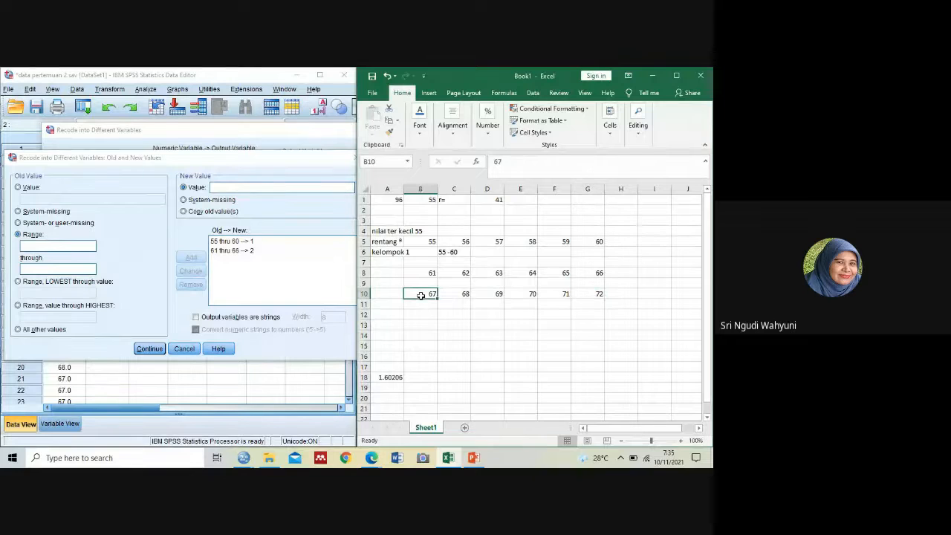
{"action": "left_click", "coordinate": [42, 247]}
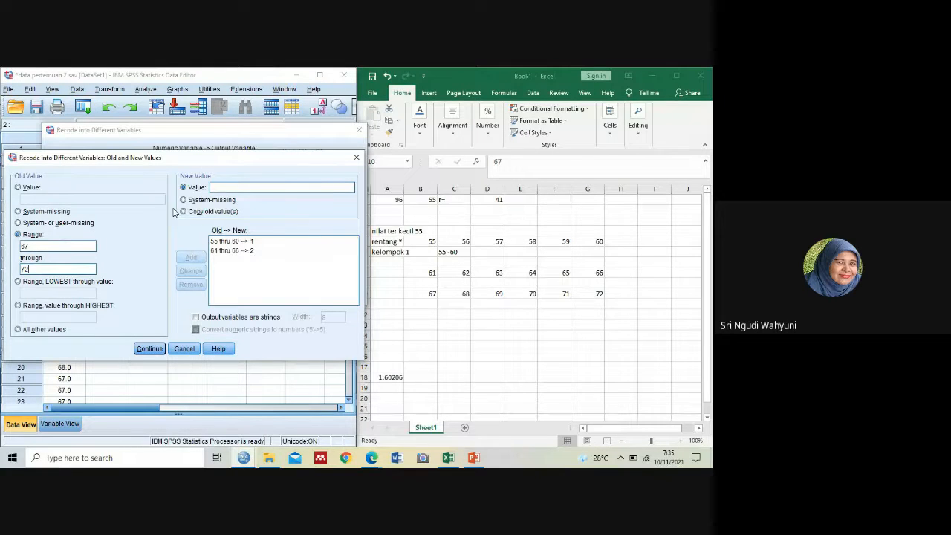
{"action": "left_click", "coordinate": [245, 183]}
{"action": "type", "text": "3"}
{"action": "left_click", "coordinate": [191, 257]}
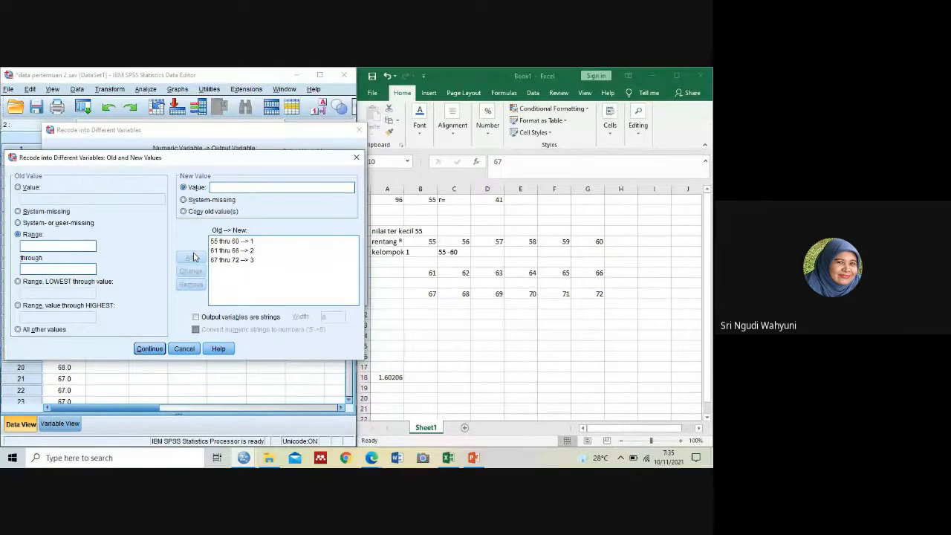
In Excel, check the highest and lowest scores in A1 and B1 against the intervals listed so far
{"action": "left_click", "coordinate": [67, 248]}
{"action": "left_click", "coordinate": [408, 205]}
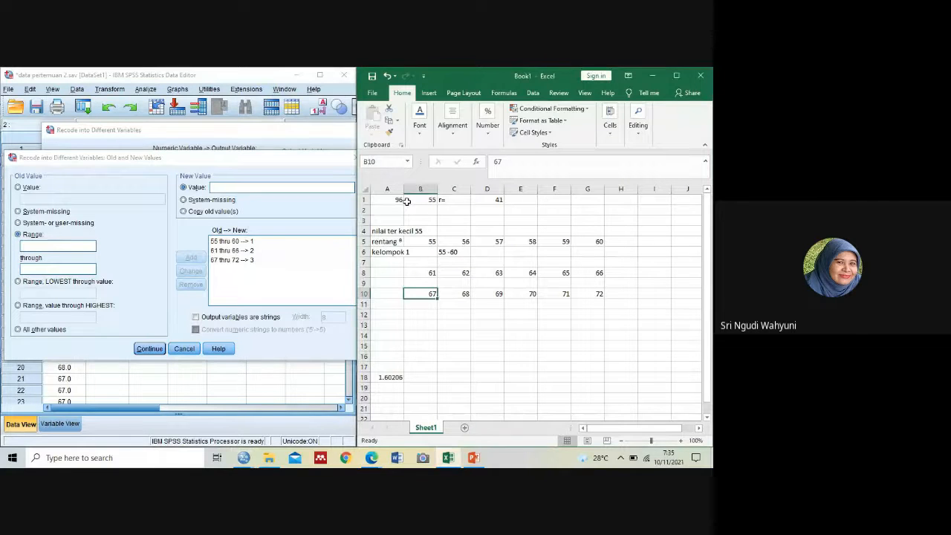
{"action": "left_click", "coordinate": [407, 201]}
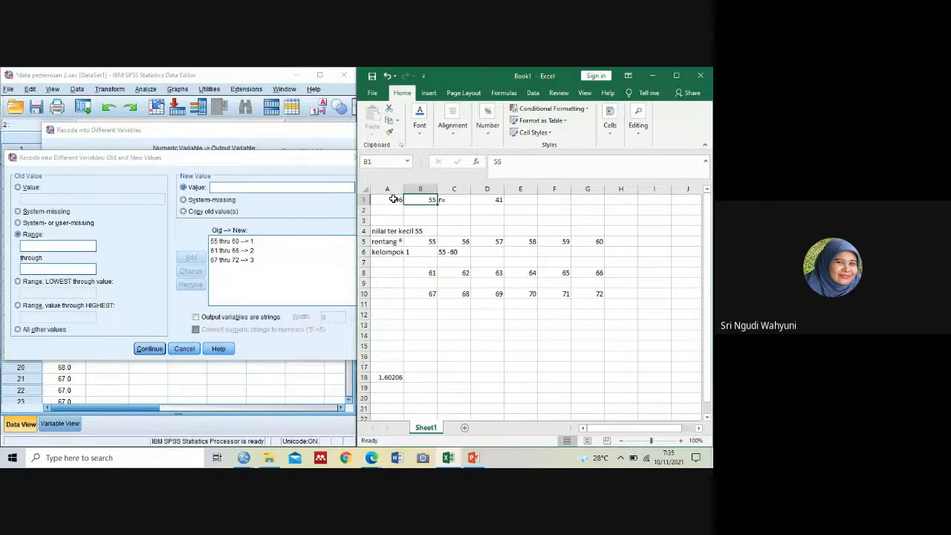
{"action": "left_click", "coordinate": [394, 199]}
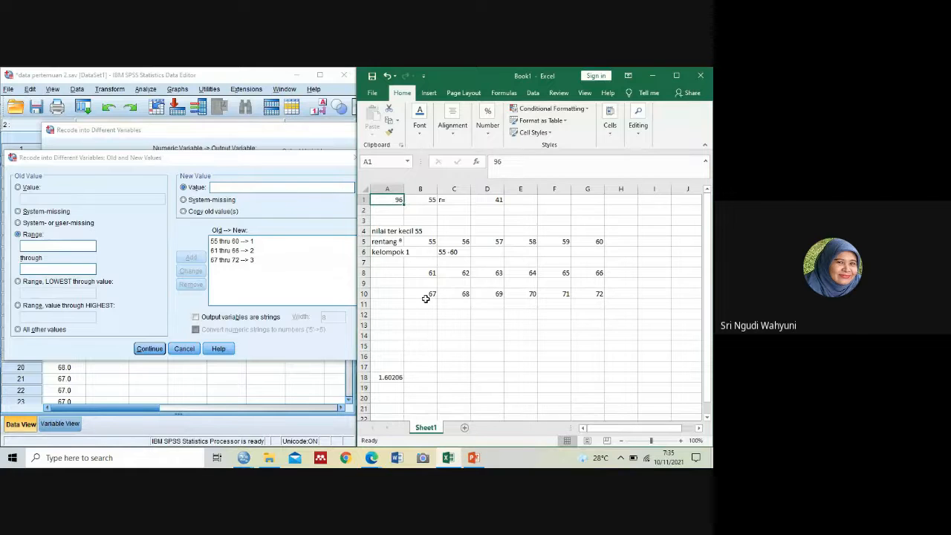
{"action": "left_click_drag", "start_coordinate": [424, 295], "coordinate": [387, 199]}
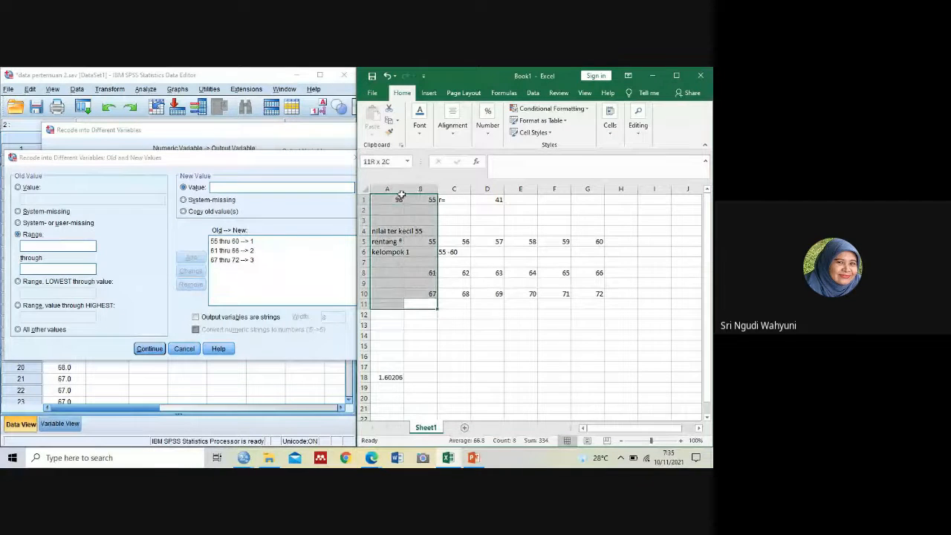
{"action": "left_click", "coordinate": [387, 199]}
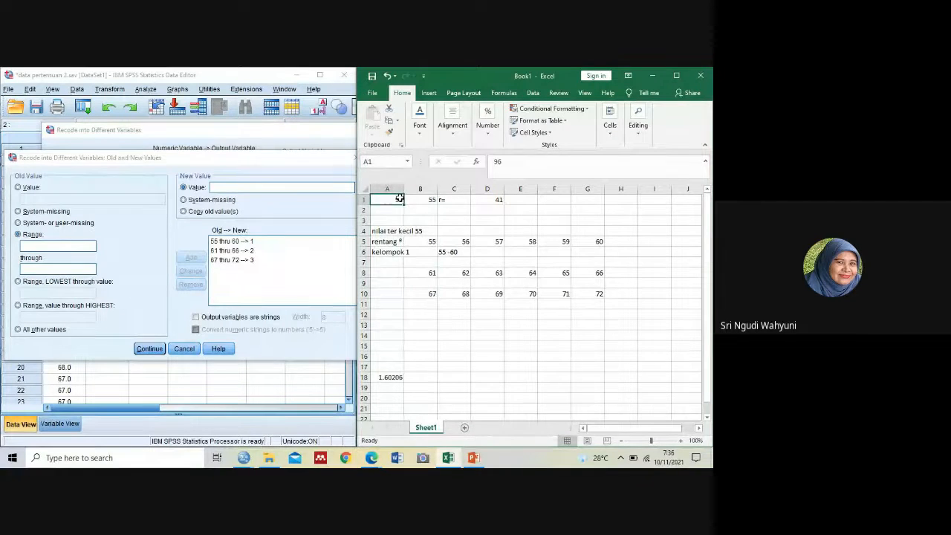
Enter 73 in B12 and 74 in C12, and extend the series across row 12 up to 78 in G12
{"action": "left_click", "coordinate": [436, 316]}
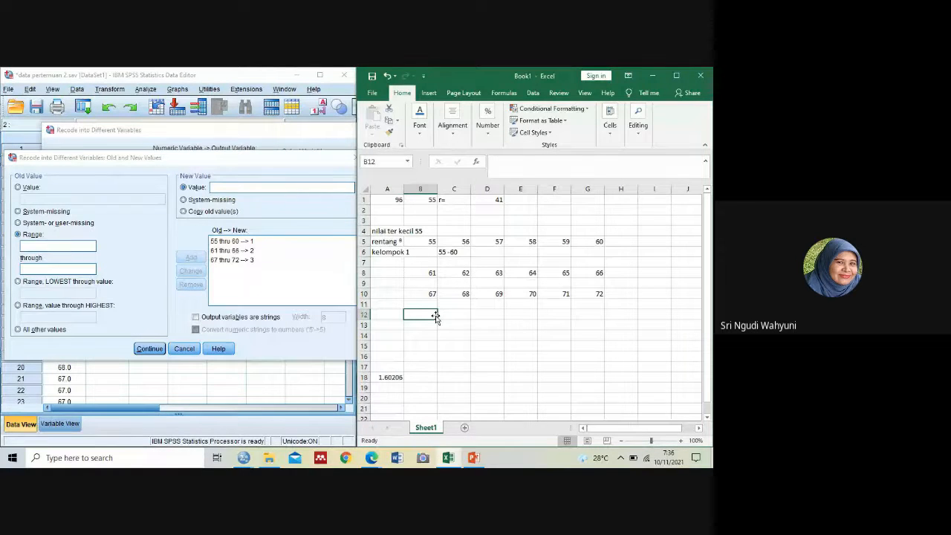
{"action": "type", "text": "7"}
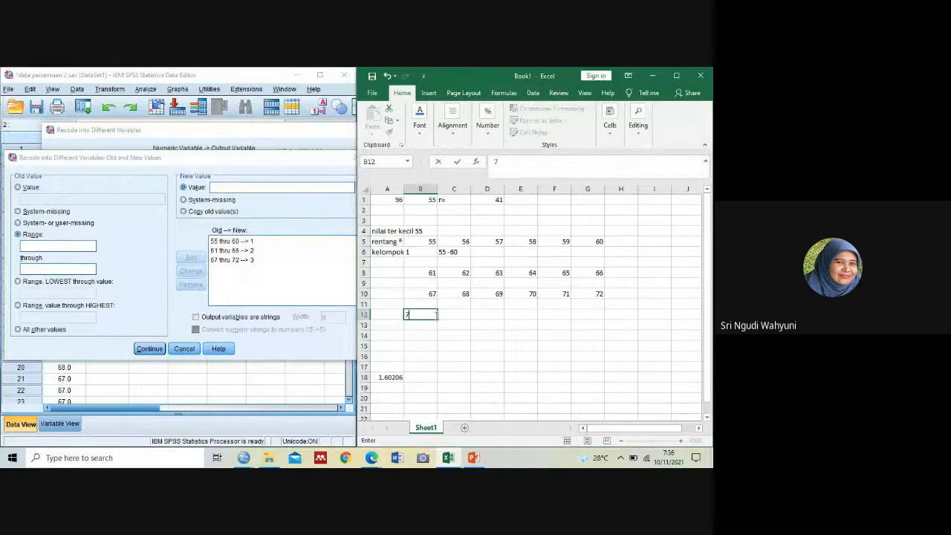
{"action": "type", "text": "3"}
{"action": "key", "text": "Return"}
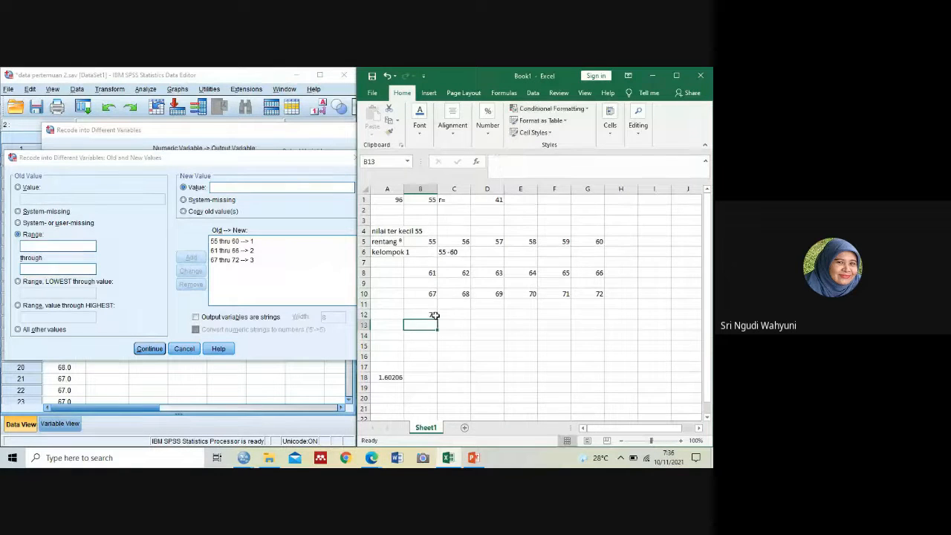
{"action": "left_click", "coordinate": [438, 317]}
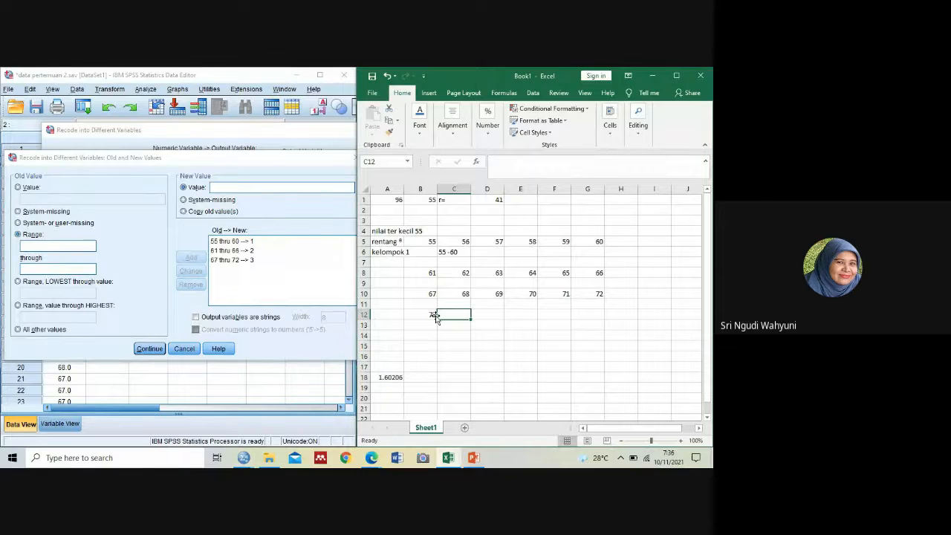
{"action": "type", "text": "74"}
{"action": "key", "text": "Return"}
{"action": "left_click", "coordinate": [436, 316]}
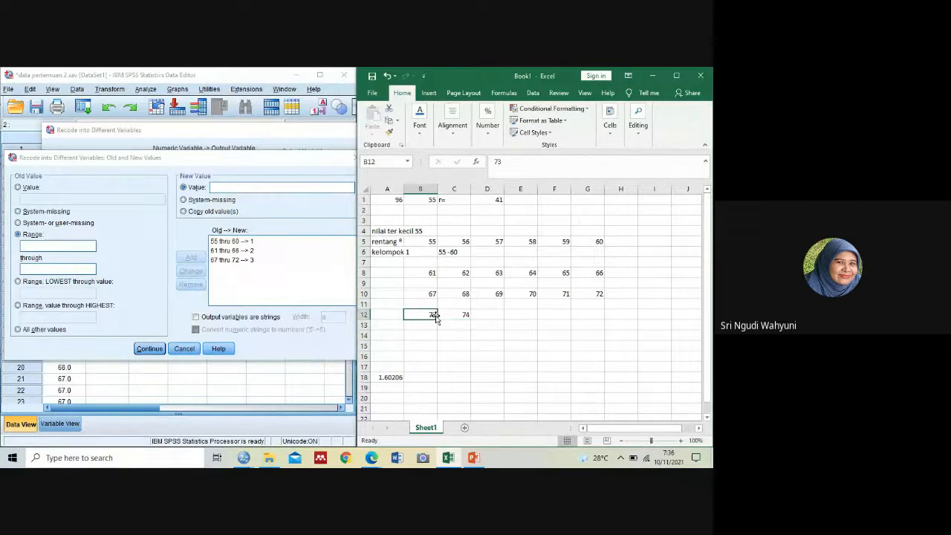
{"action": "left_click_drag", "start_coordinate": [435, 316], "coordinate": [604, 317]}
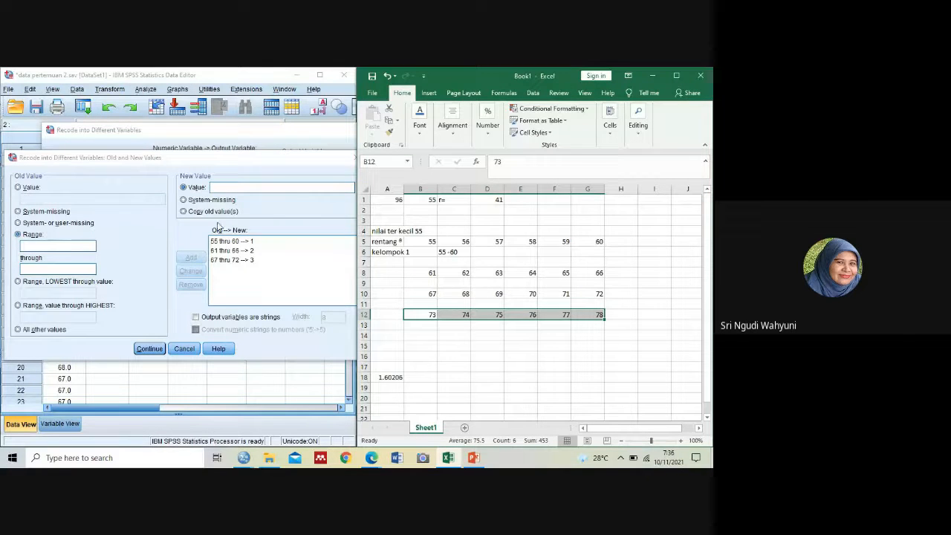
In SPSS, add a recode rule assigning new value 4 to the old range 73 through 78
{"action": "left_click", "coordinate": [88, 246]}
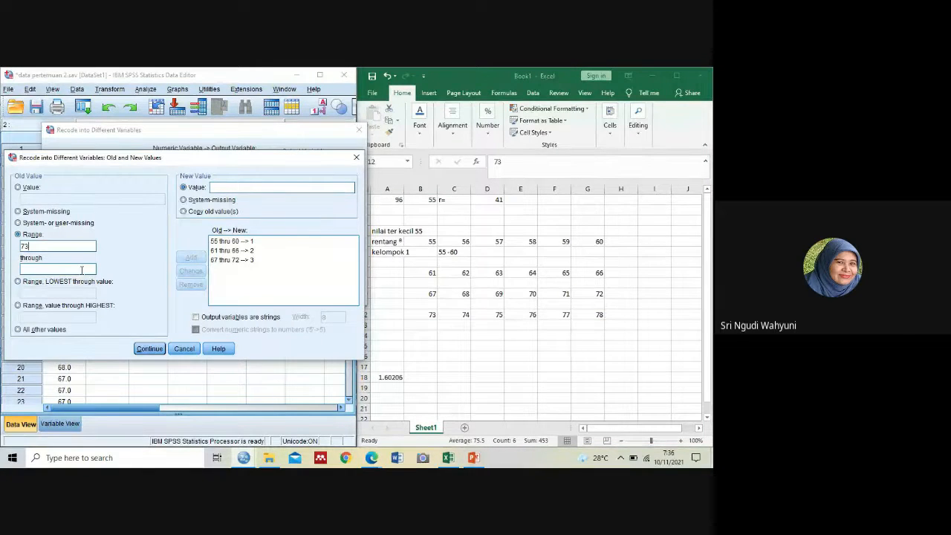
{"action": "left_click", "coordinate": [82, 270]}
{"action": "type", "text": "78"}
{"action": "type", "text": "4"}
{"action": "left_click", "coordinate": [191, 257]}
In Excel, fill the first interval's cells B5:G5 with yellow to mark it as recoded
{"action": "left_click", "coordinate": [420, 241]}
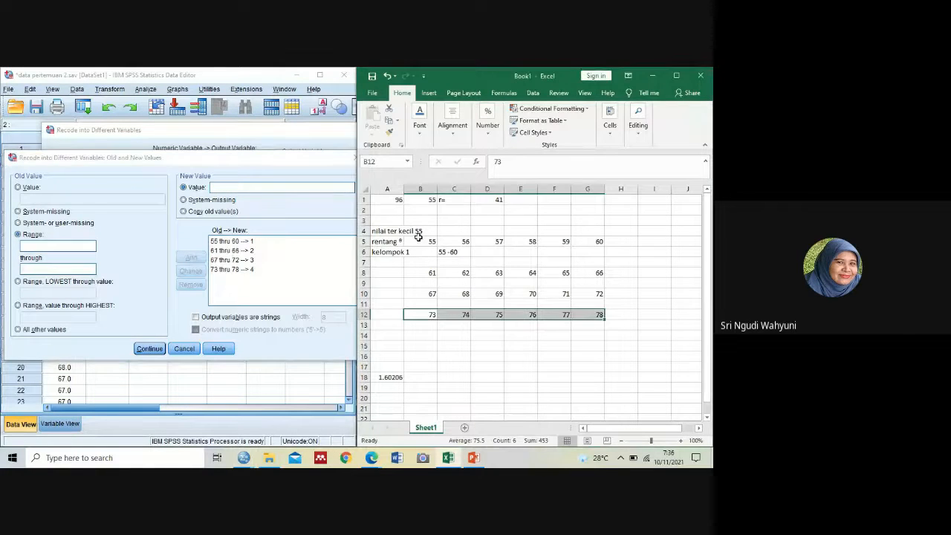
{"action": "left_click_drag", "start_coordinate": [420, 241], "coordinate": [588, 239]}
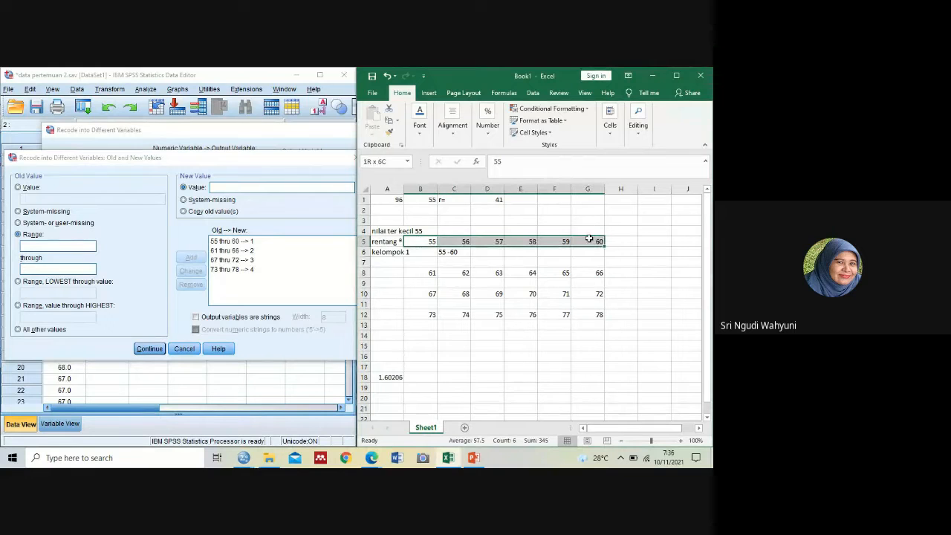
{"action": "left_click", "coordinate": [378, 98]}
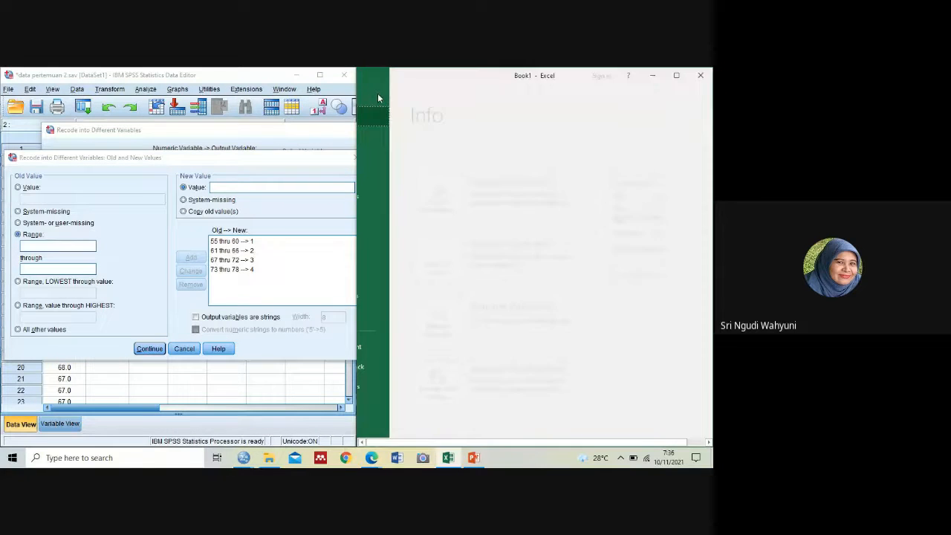
{"action": "left_click", "coordinate": [382, 103]}
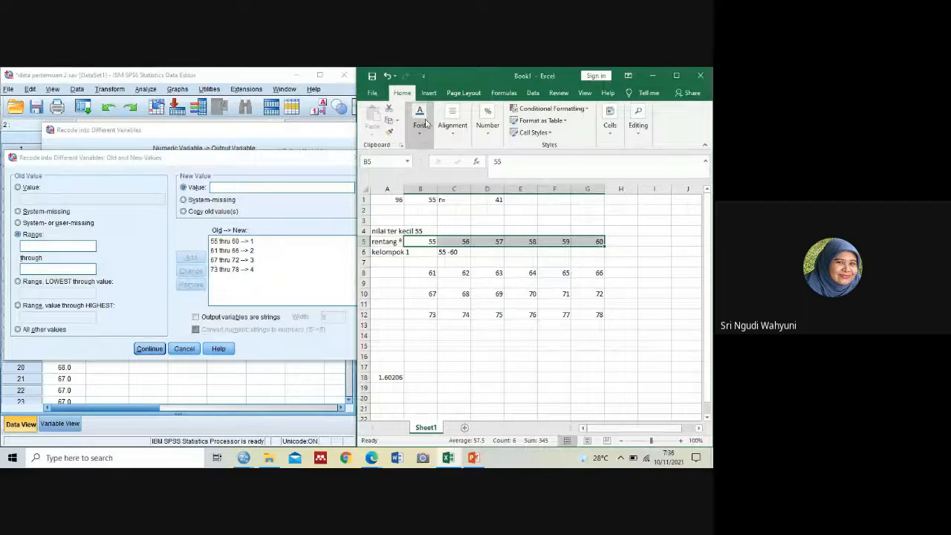
{"action": "left_click", "coordinate": [420, 119]}
{"action": "left_click", "coordinate": [484, 177]}
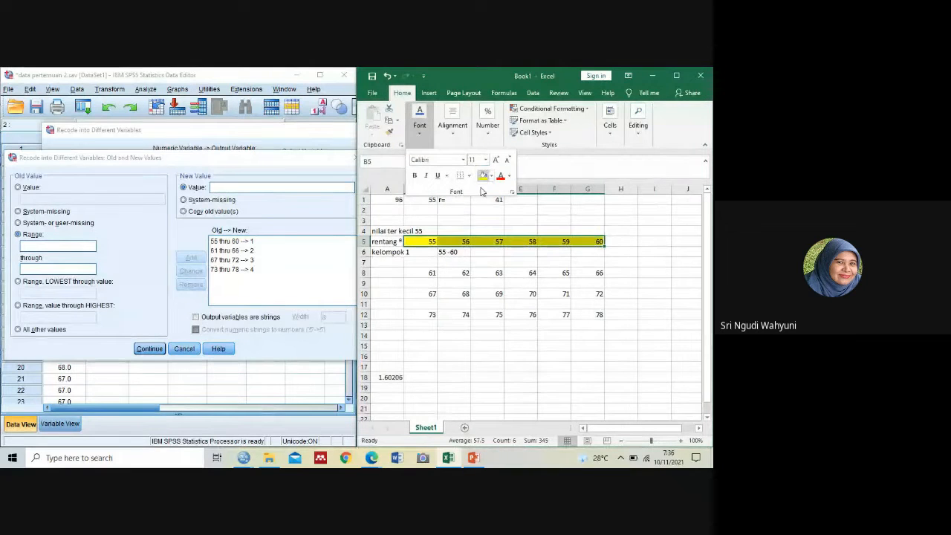
Fill the second interval's cells B8:G8 with yellow
{"action": "left_click", "coordinate": [431, 273]}
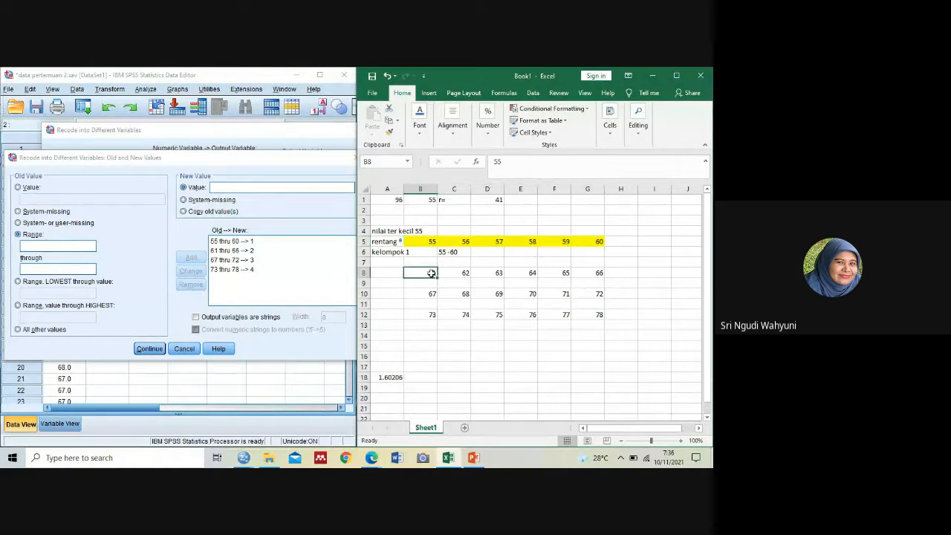
{"action": "left_click_drag", "start_coordinate": [431, 272], "coordinate": [599, 273]}
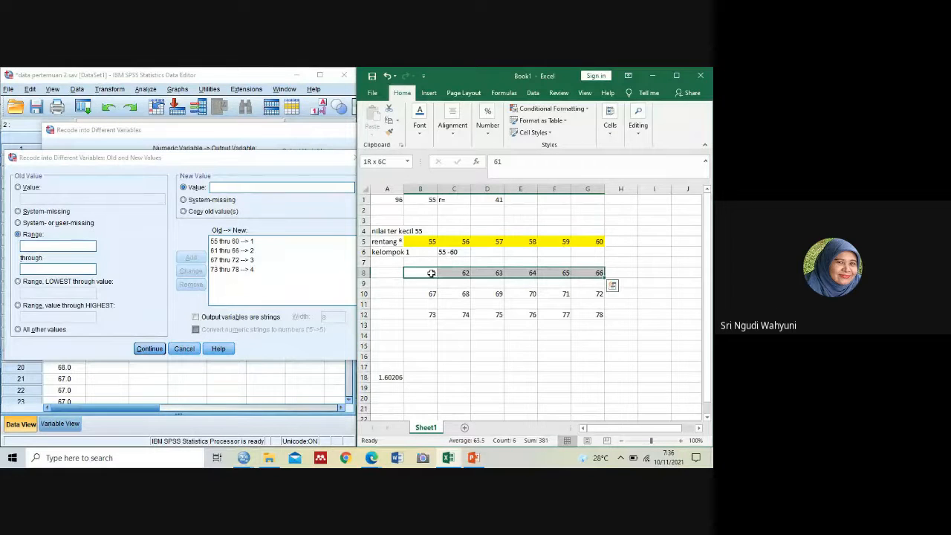
{"action": "left_click", "coordinate": [420, 119]}
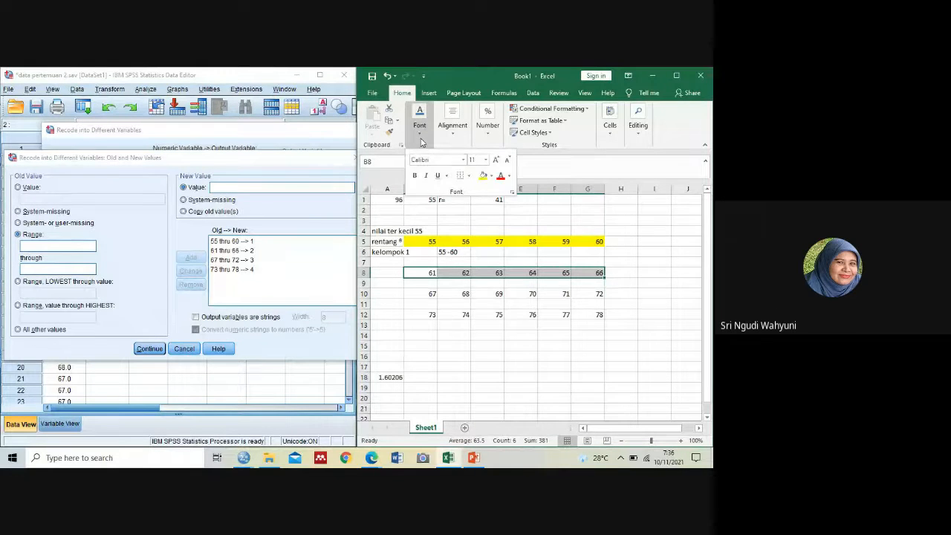
Apply the yellow fill to the third interval, cells B10:G10
{"action": "left_click", "coordinate": [426, 293]}
{"action": "key", "text": "shift+Right"}
{"action": "key", "text": "shift+Right"}
{"action": "key", "text": "shift+Right"}
{"action": "key", "text": "shift+Right"}
{"action": "key", "text": "shift+Right"}
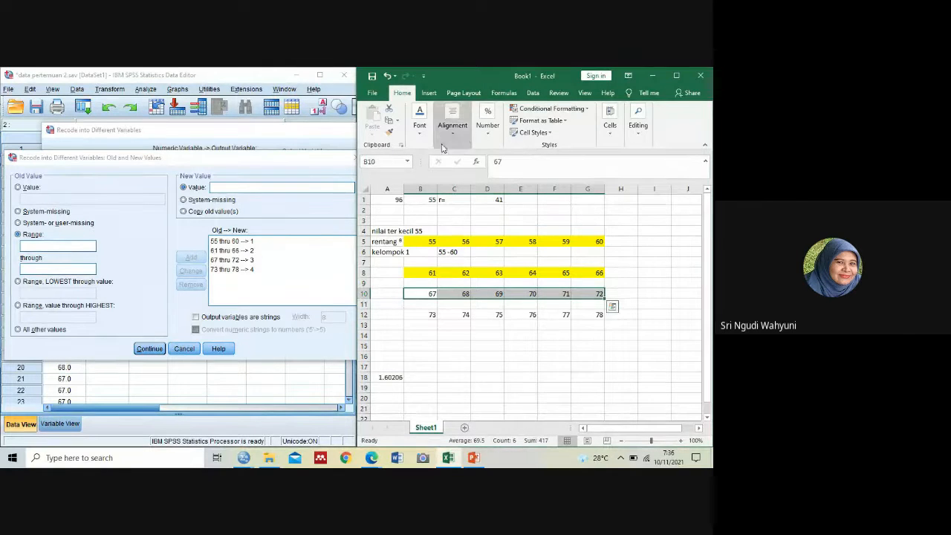
{"action": "left_click", "coordinate": [420, 119]}
{"action": "left_click", "coordinate": [483, 175]}
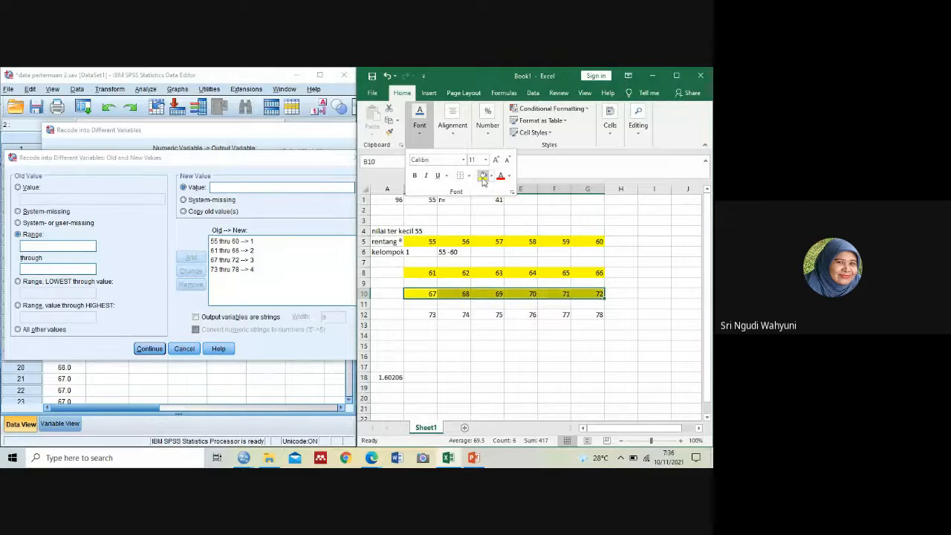
Highlight the fourth interval, cells B12:G12, with the same yellow fill
{"action": "left_click", "coordinate": [416, 316]}
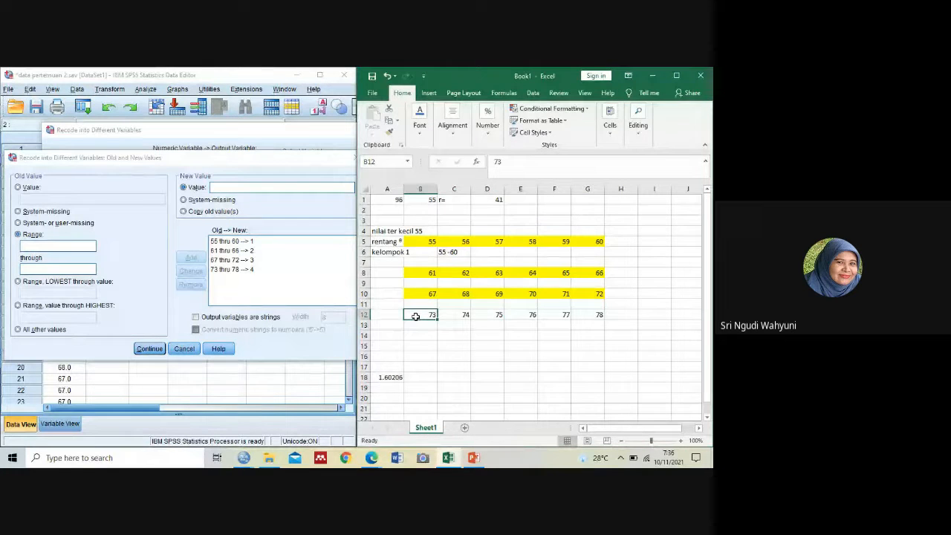
{"action": "key", "text": "shift+Right"}
{"action": "key", "text": "shift+Right"}
{"action": "key", "text": "shift+Right"}
{"action": "key", "text": "shift+Right"}
{"action": "key", "text": "shift+Right"}
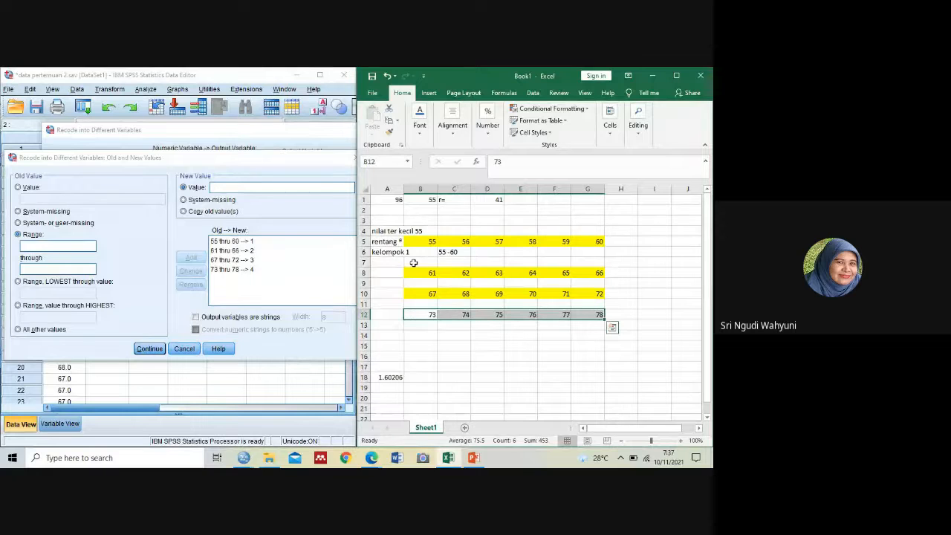
{"action": "left_click", "coordinate": [420, 118]}
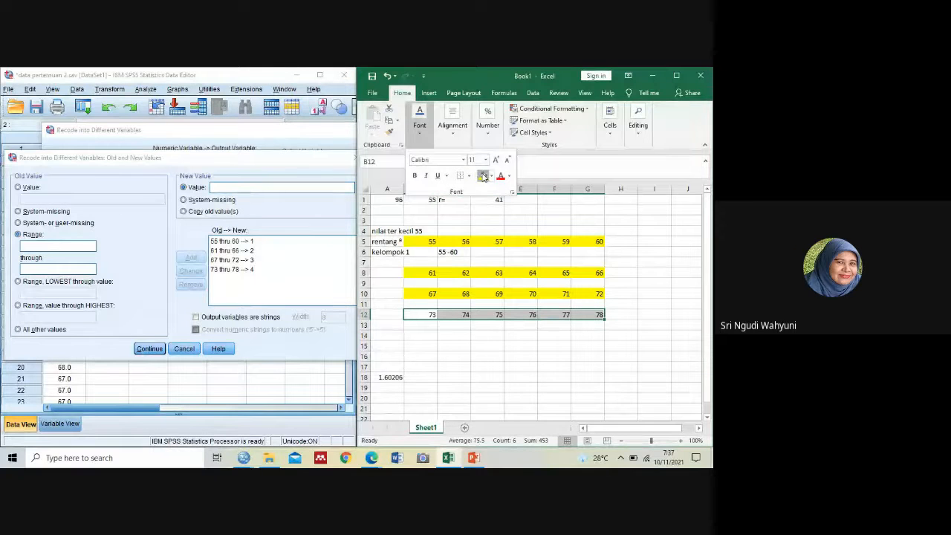
{"action": "left_click", "coordinate": [483, 176]}
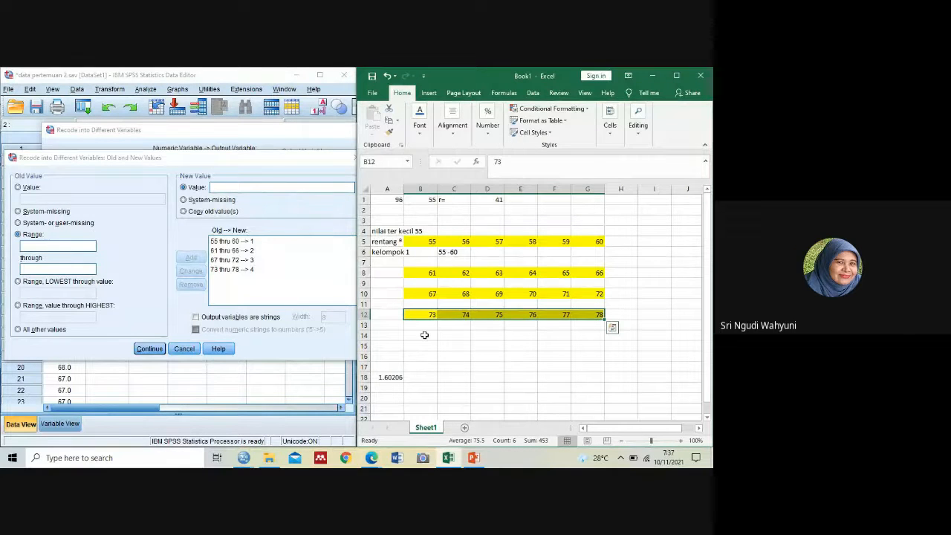
Enter 79 in B14 and 80 in C14, and extend the series across row 14 up to 84 in G14
{"action": "left_click", "coordinate": [425, 335]}
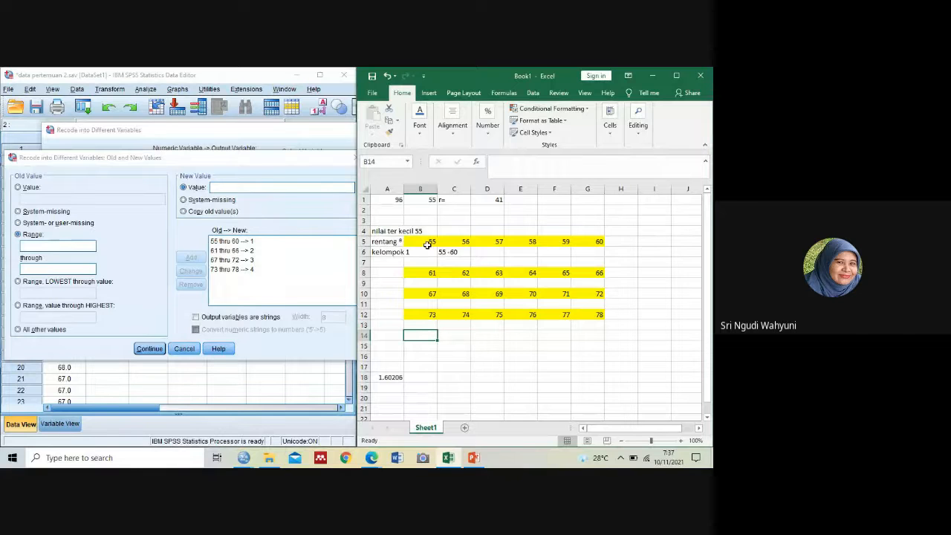
{"action": "left_click", "coordinate": [69, 245]}
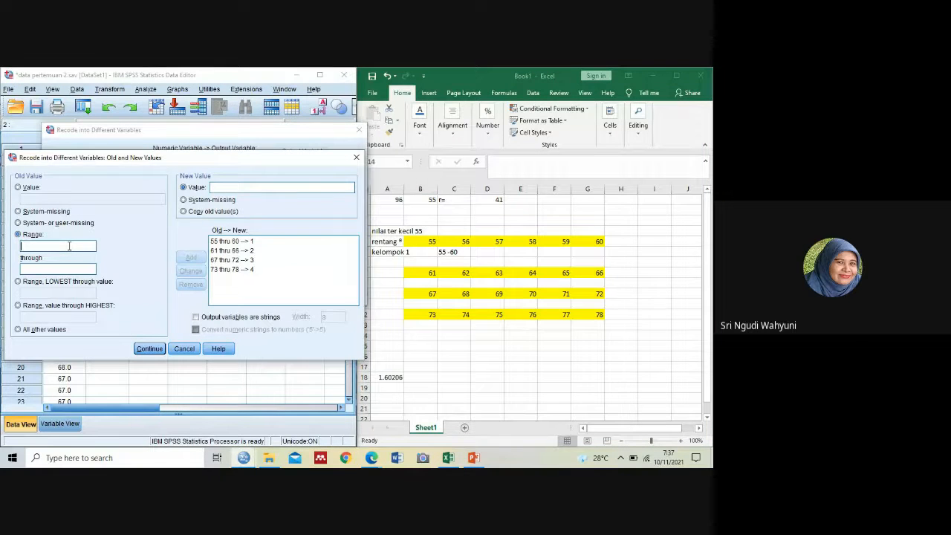
{"action": "left_click", "coordinate": [426, 336]}
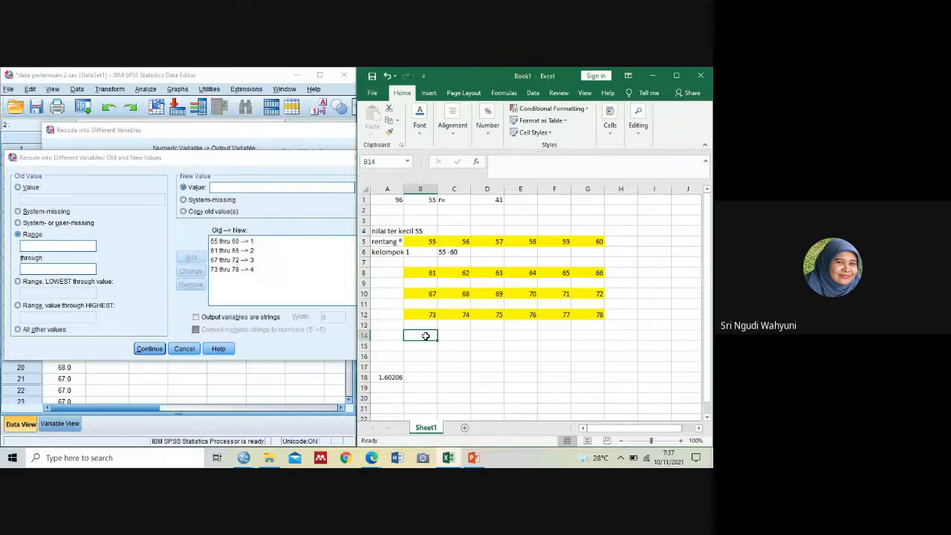
{"action": "type", "text": "79"}
{"action": "key", "text": "Tab"}
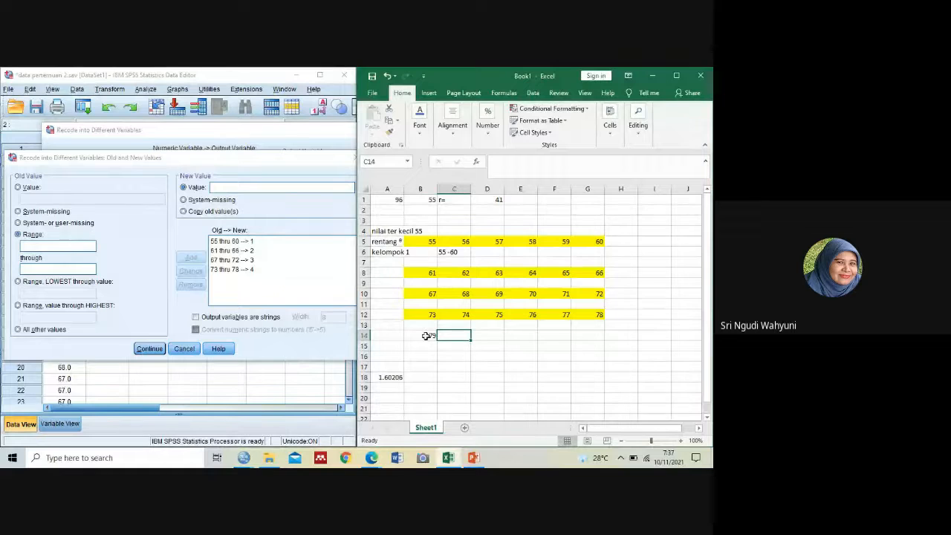
{"action": "type", "text": "80"}
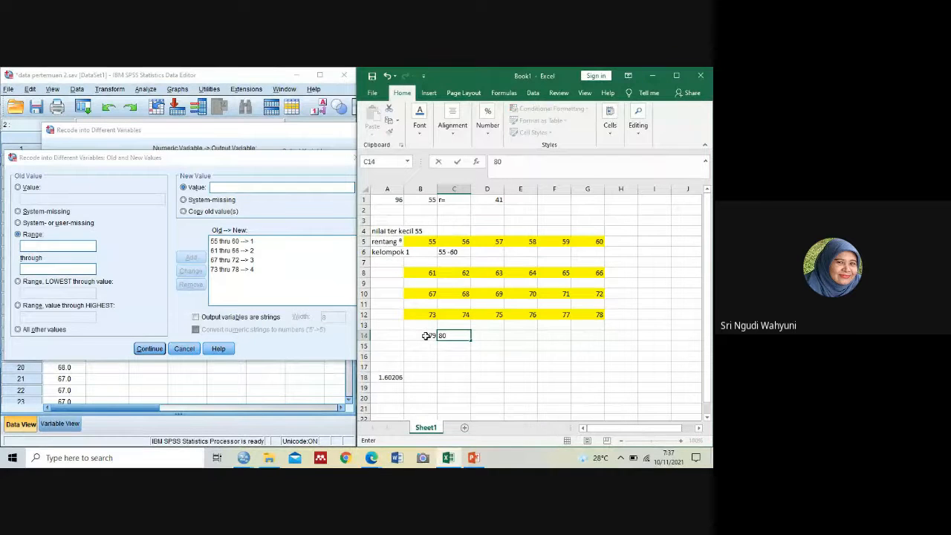
{"action": "left_click", "coordinate": [426, 335]}
{"action": "key", "text": "shift+Right"}
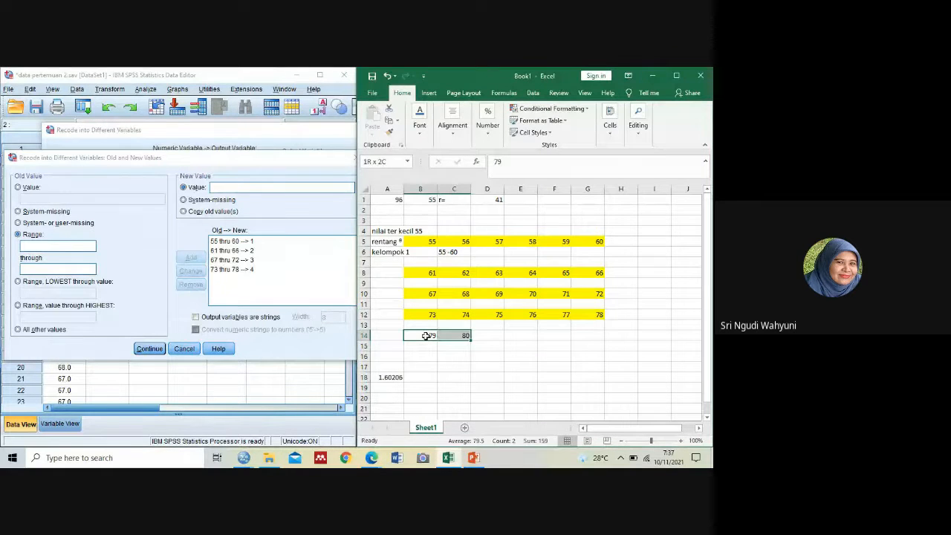
{"action": "left_click_drag", "start_coordinate": [472, 340], "coordinate": [608, 330]}
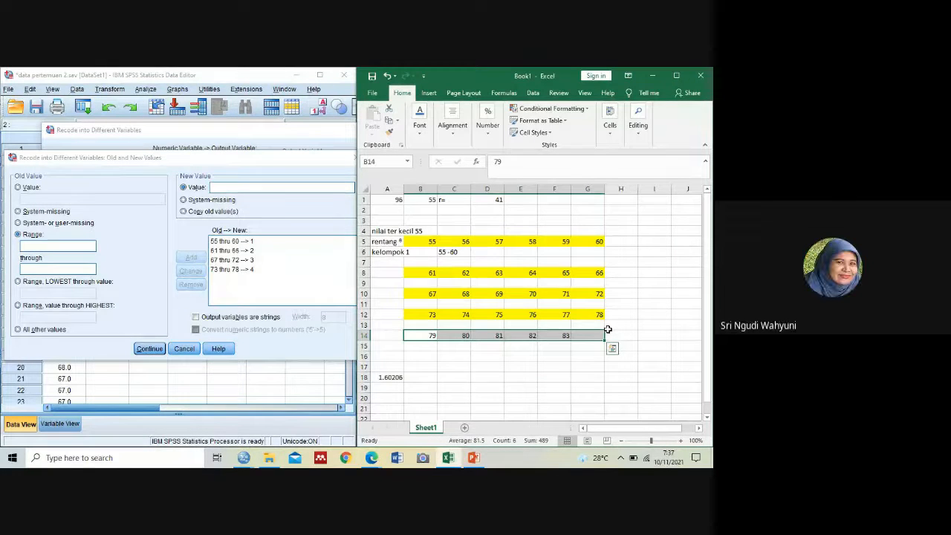
In the SPSS recode, add a rule that maps the old range 79 through 84 to new value 5
{"action": "left_click", "coordinate": [88, 247]}
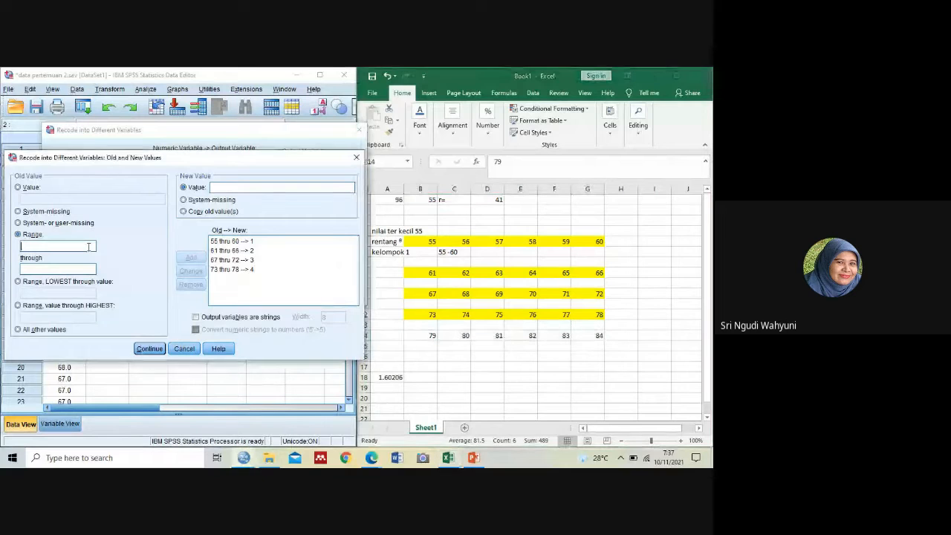
{"action": "type", "text": "79"}
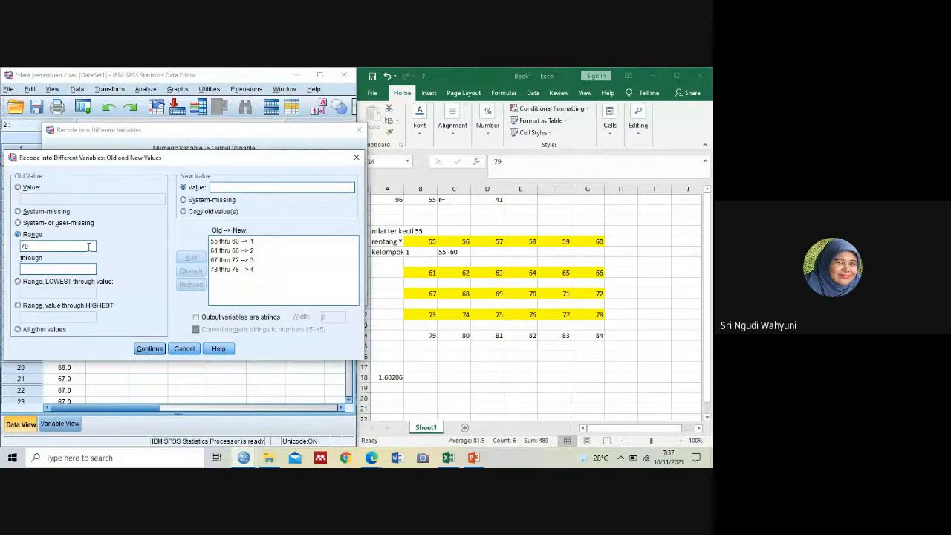
{"action": "left_click", "coordinate": [87, 270]}
{"action": "left_click", "coordinate": [237, 187]}
{"action": "type", "text": "5"}
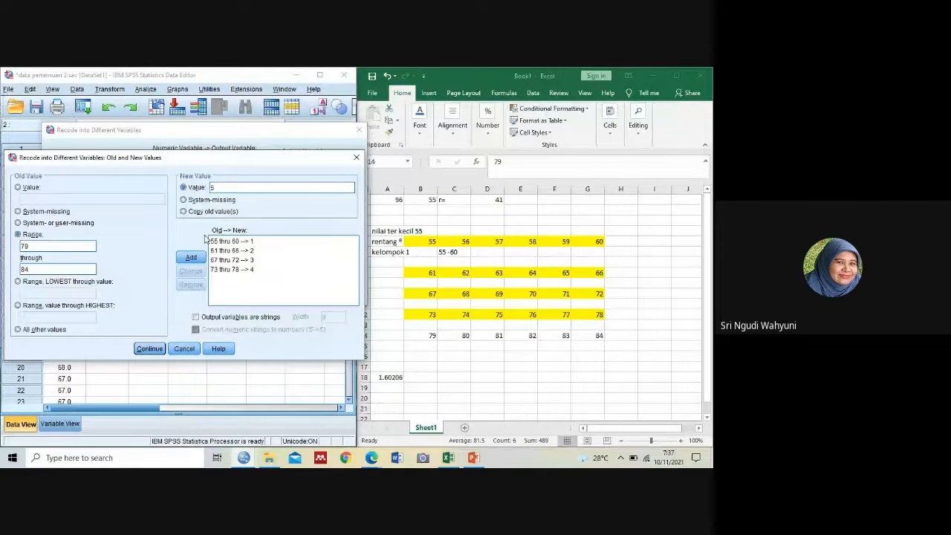
{"action": "left_click", "coordinate": [194, 258]}
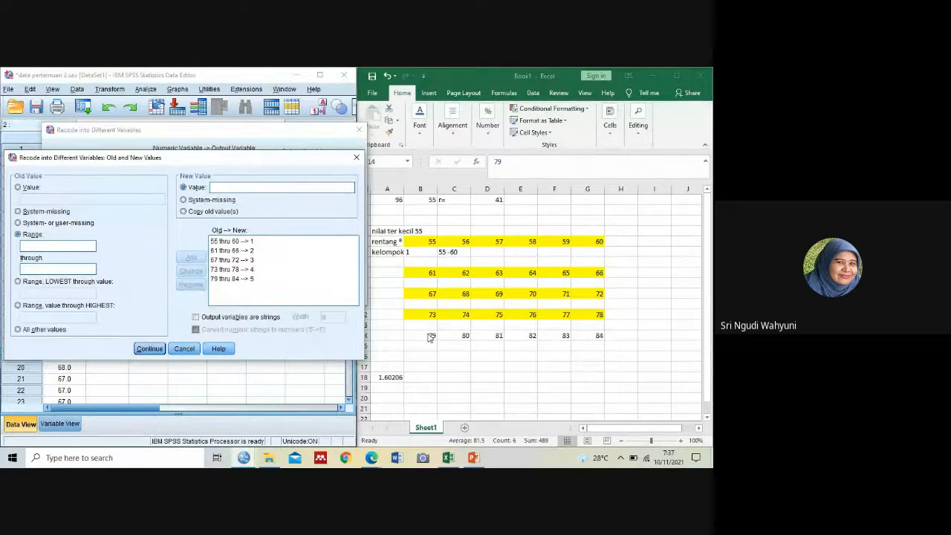
Switch to the PowerPoint slide show and go back to the manual calculation slide to check the class count and width
{"action": "left_click", "coordinate": [474, 458]}
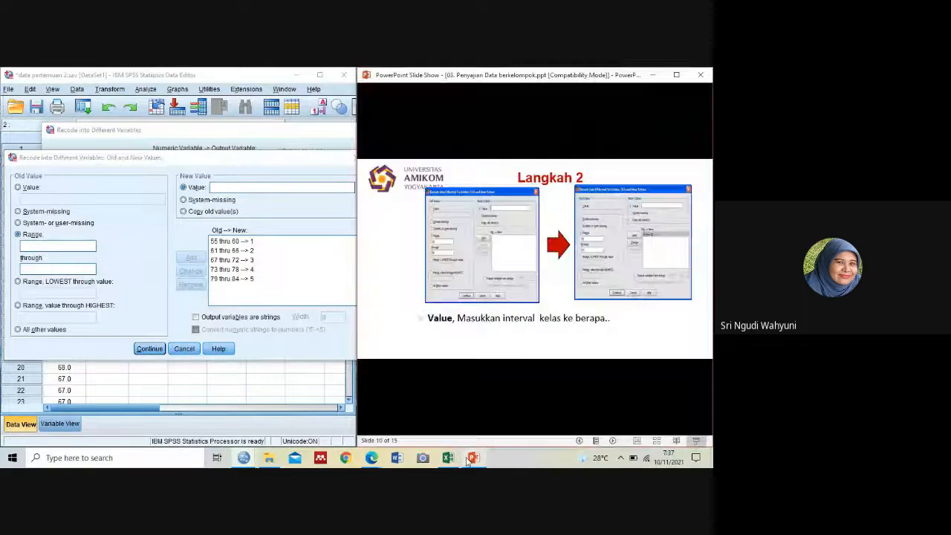
{"action": "key", "text": "Left"}
{"action": "key", "text": "Left"}
{"action": "key", "text": "Left"}
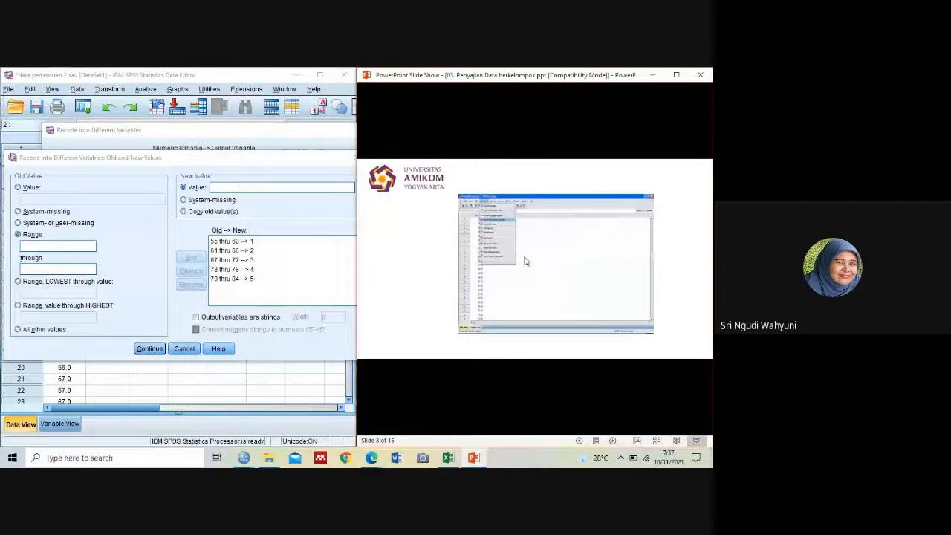
{"action": "key", "text": "Left"}
{"action": "key", "text": "Left"}
{"action": "key", "text": "Left"}
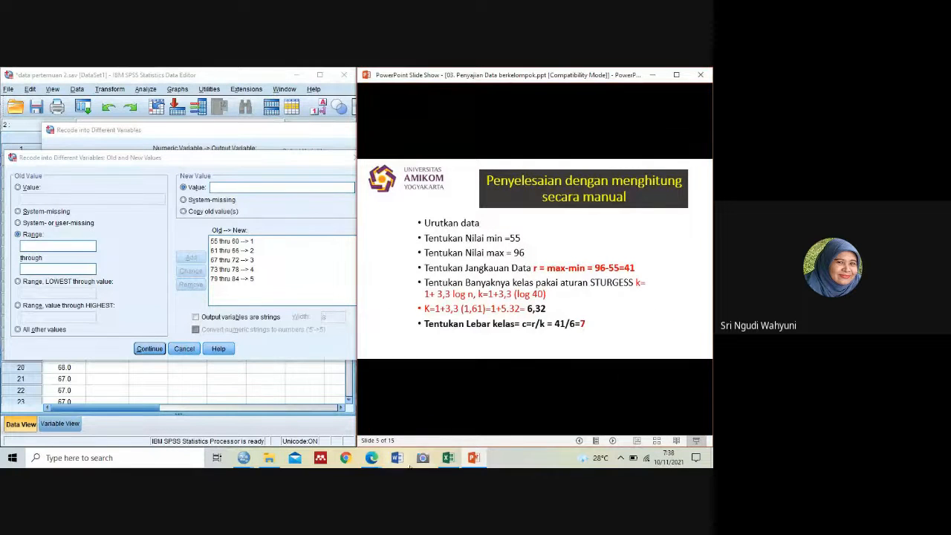
In Excel, enter 85 in B16 and 86 in C16, and extend the series across row 16 up to 90 in G16
{"action": "left_click", "coordinate": [449, 457]}
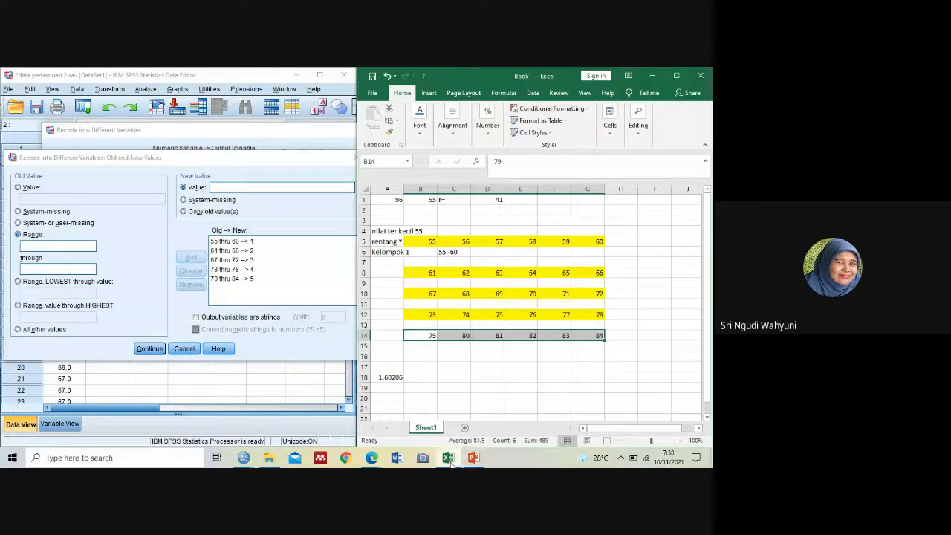
{"action": "left_click", "coordinate": [425, 358]}
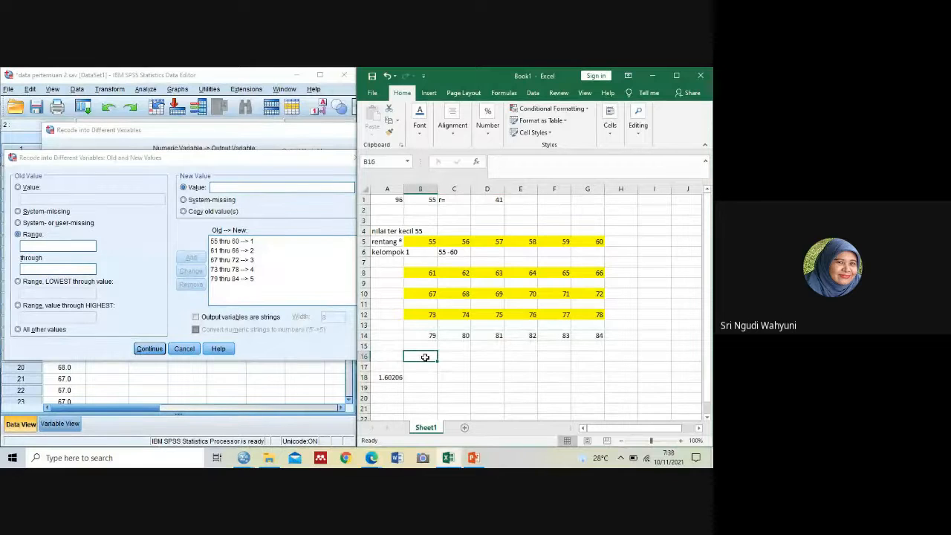
{"action": "type", "text": "85"}
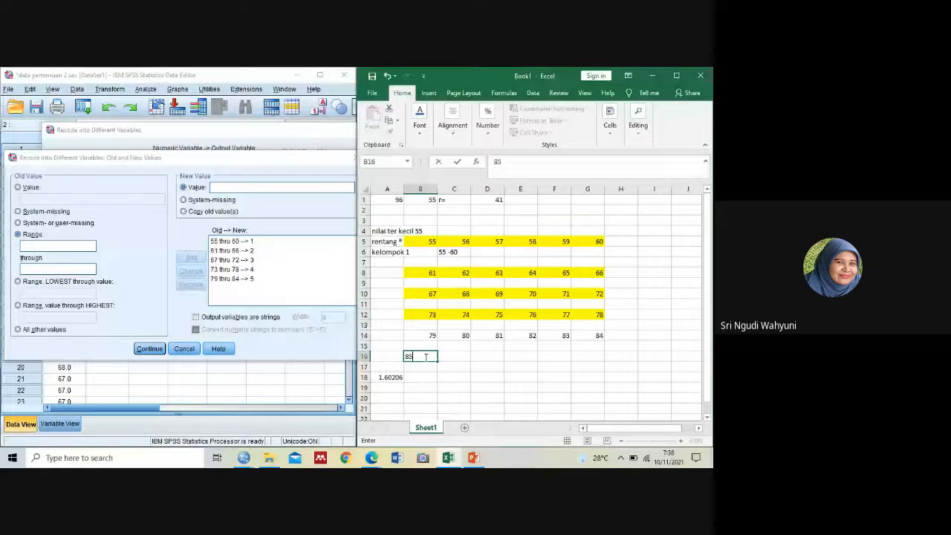
{"action": "key", "text": "Right"}
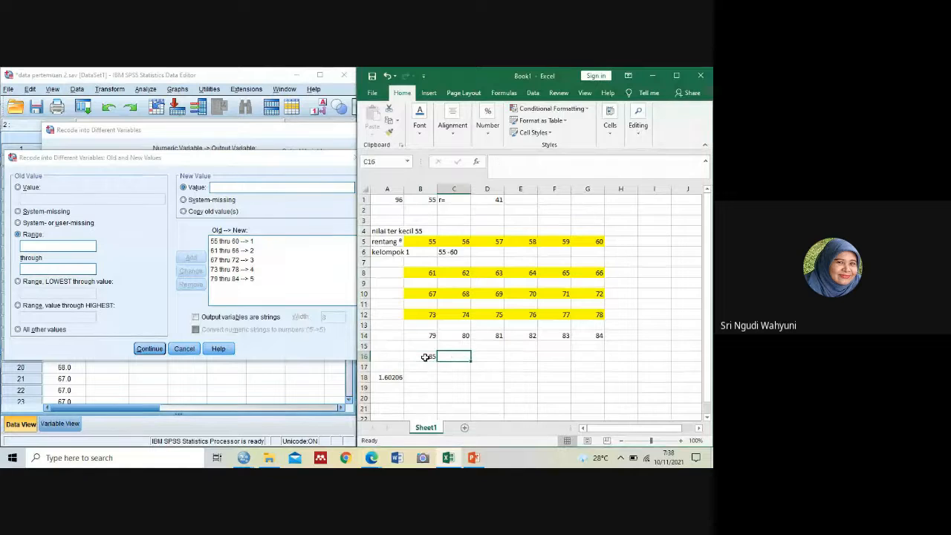
{"action": "type", "text": "86"}
{"action": "key", "text": "Return"}
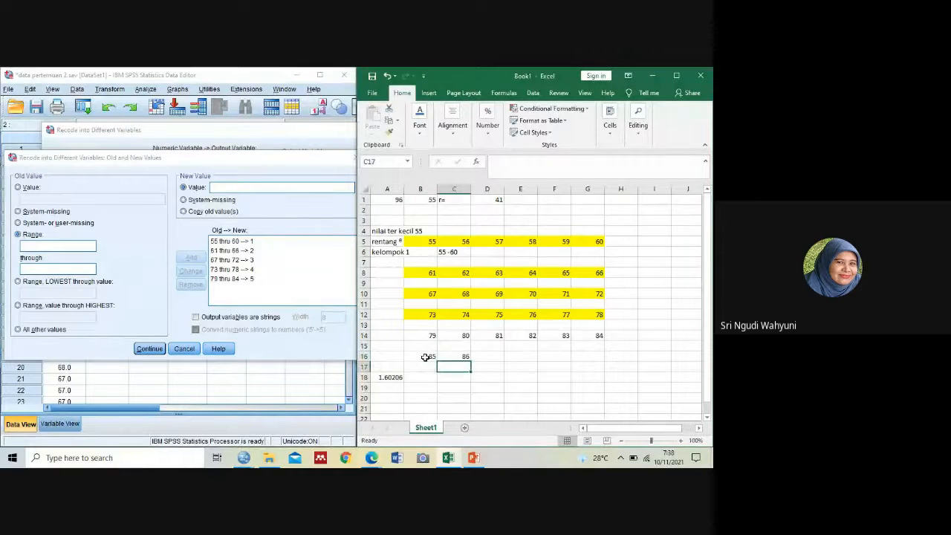
{"action": "left_click", "coordinate": [425, 358]}
{"action": "key", "text": "shift+Right"}
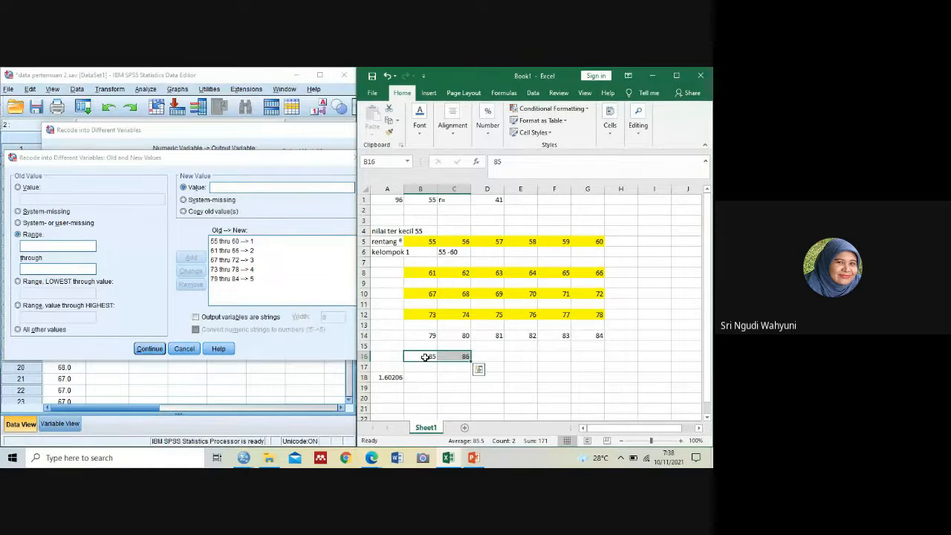
{"action": "left_click_drag", "start_coordinate": [472, 359], "coordinate": [604, 360]}
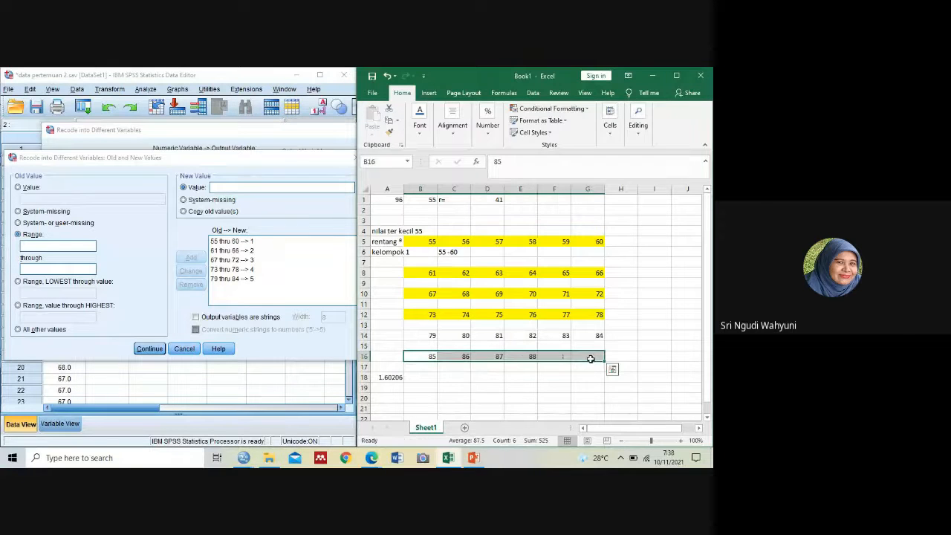
Back in the SPSS recode, add a rule that maps the old range 85 through 90 to new value 6
{"action": "left_click", "coordinate": [83, 247]}
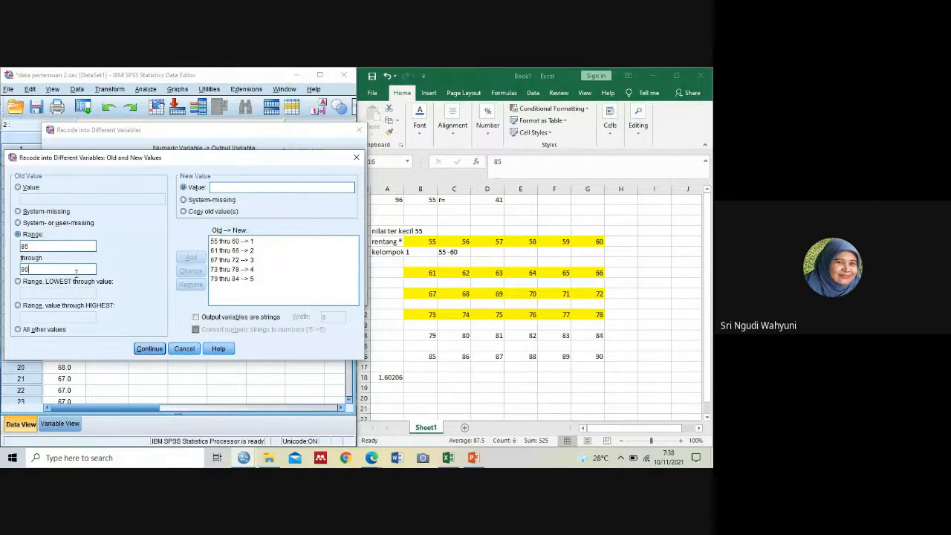
{"action": "type", "text": "6"}
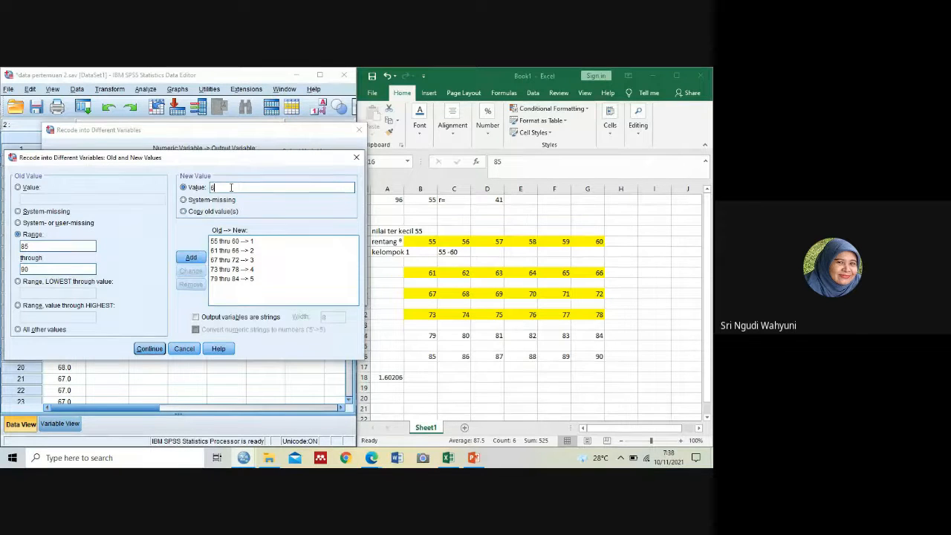
{"action": "left_click", "coordinate": [189, 258]}
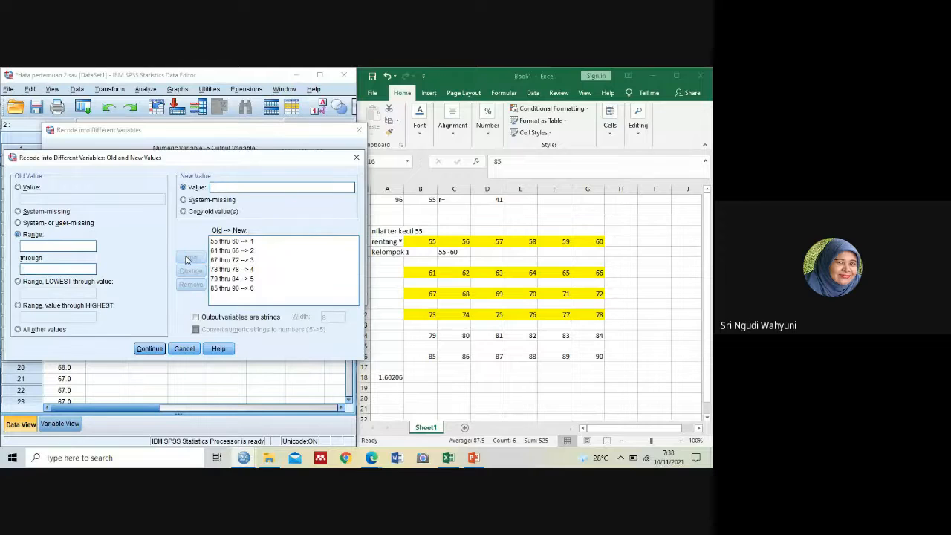
Check the last interval's end against the maximum score in Excel, and add an SPSS rule mapping 90 through highest to 7
{"action": "left_click", "coordinate": [440, 361]}
{"action": "left_click", "coordinate": [596, 356]}
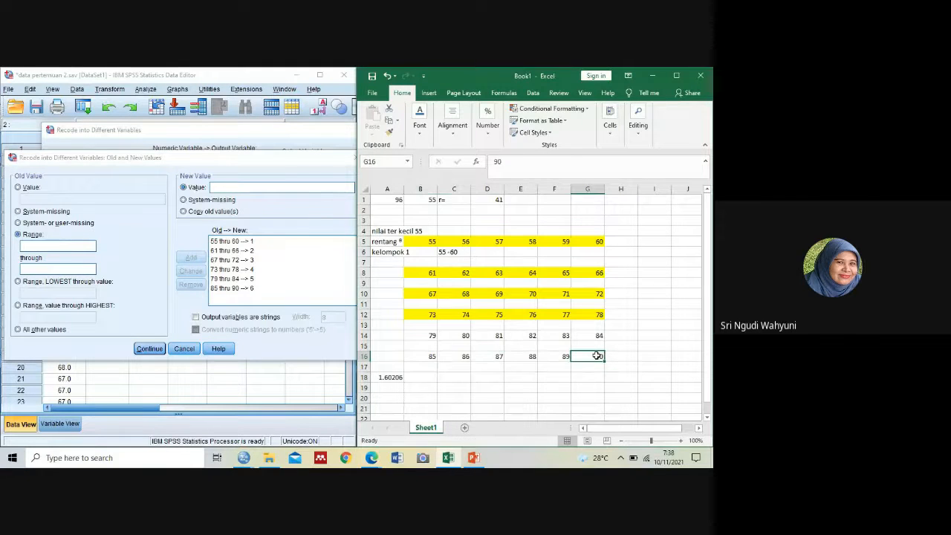
{"action": "left_click", "coordinate": [395, 201]}
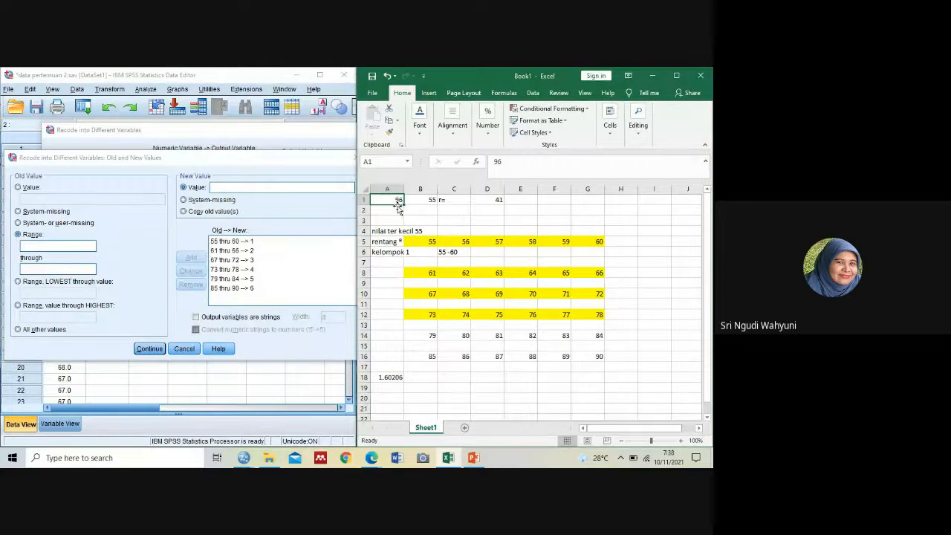
{"action": "left_click", "coordinate": [85, 306]}
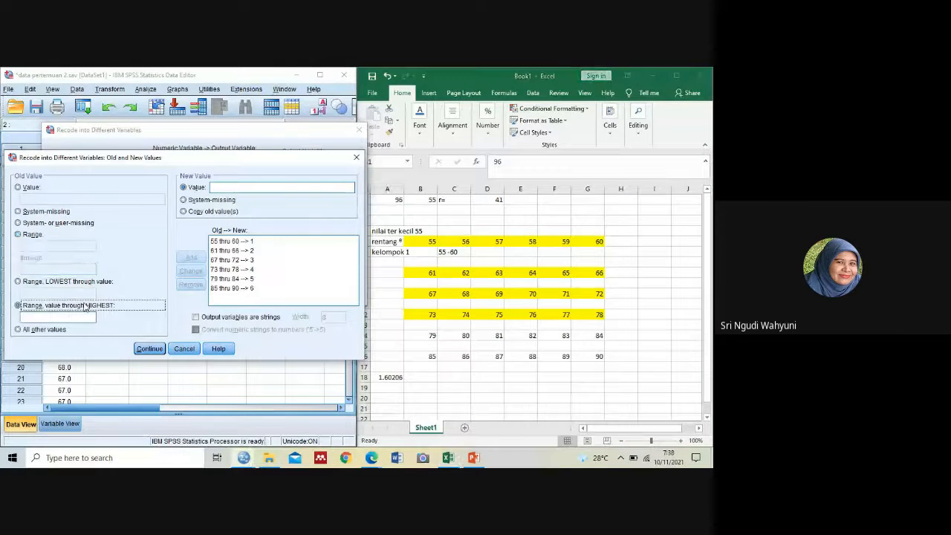
{"action": "left_click", "coordinate": [87, 317]}
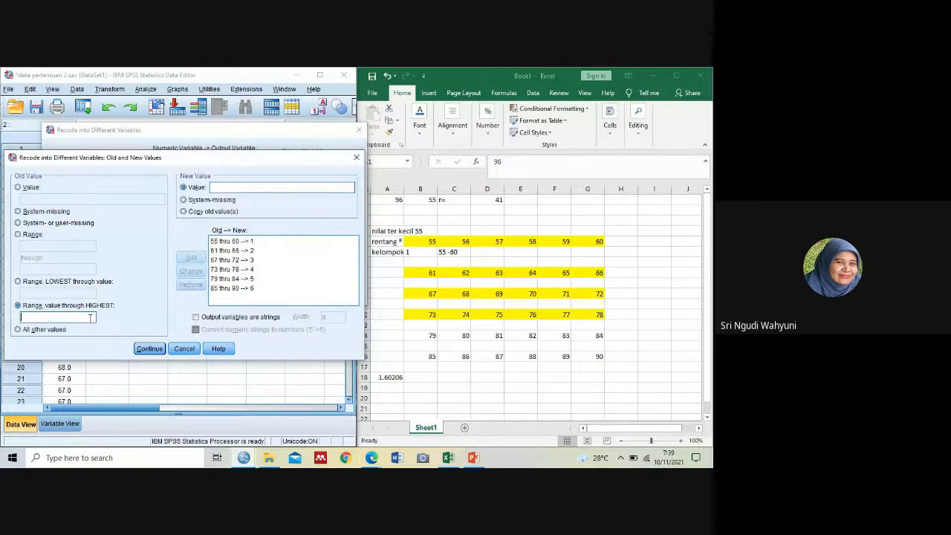
{"action": "type", "text": "90"}
{"action": "type", "text": "7"}
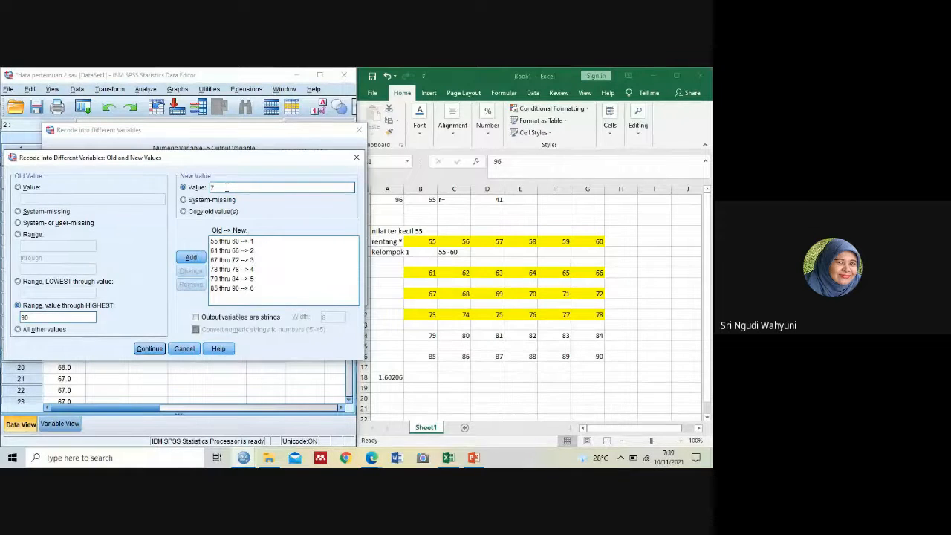
{"action": "left_click", "coordinate": [198, 261]}
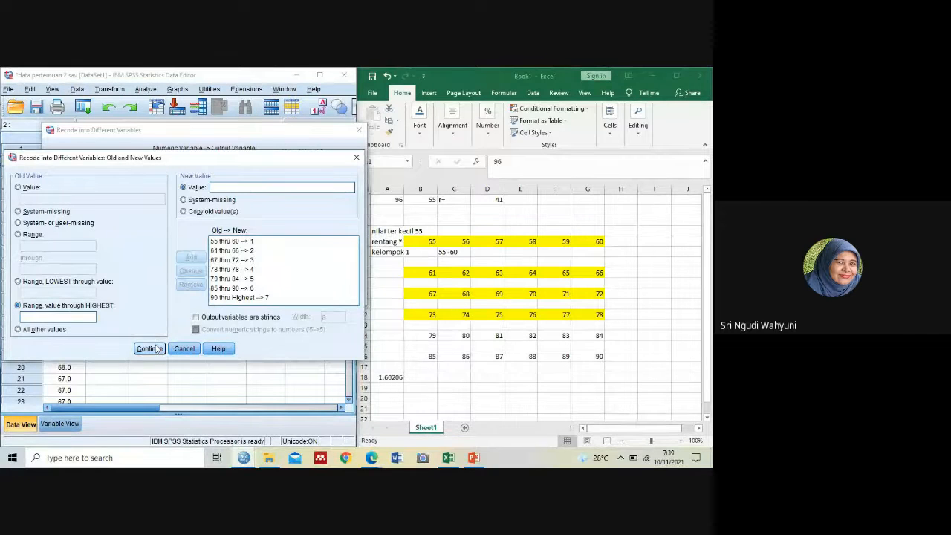
Accept the old and new values, run the recode of Nilai into Kelas_interval, and return to the data grid
{"action": "left_click", "coordinate": [149, 348]}
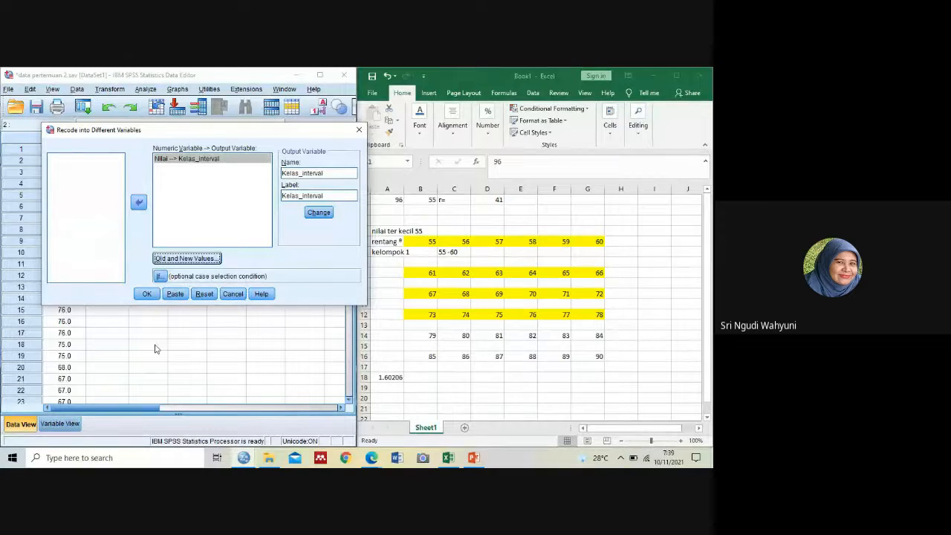
{"action": "left_click", "coordinate": [154, 294]}
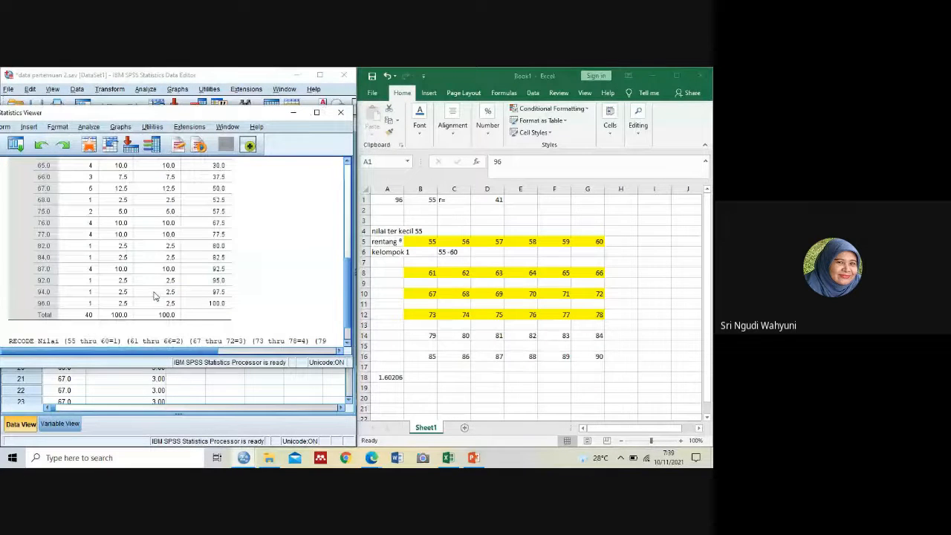
{"action": "left_click", "coordinate": [146, 391]}
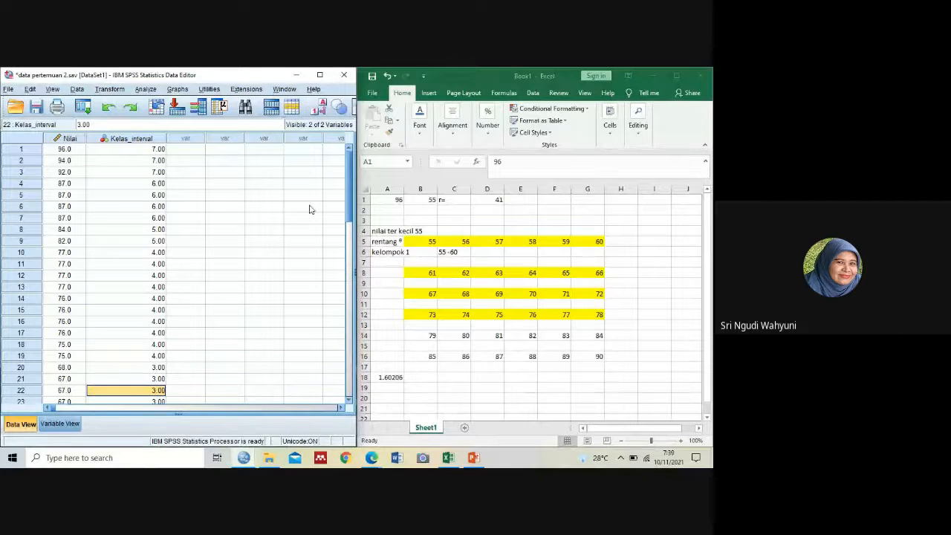
Examine the recoded Kelas_interval values beside the Nilai scores from the first case down to the last
{"action": "left_click", "coordinate": [138, 140]}
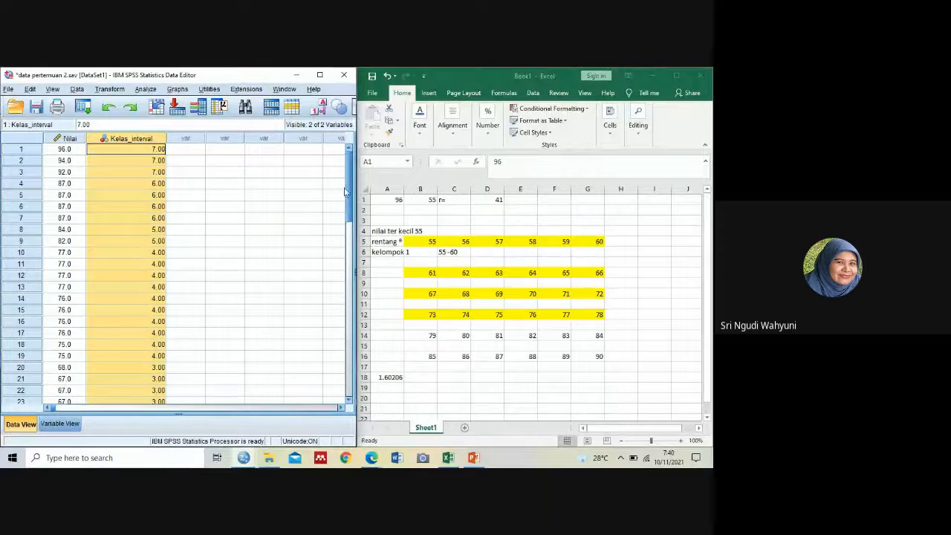
{"action": "left_click", "coordinate": [135, 196]}
{"action": "key", "text": "Down"}
{"action": "key", "text": "Down"}
{"action": "key", "text": "Down"}
{"action": "key", "text": "Down"}
{"action": "key", "text": "Down"}
{"action": "key", "text": "Down"}
{"action": "key", "text": "Down"}
{"action": "key", "text": "Down"}
{"action": "key", "text": "Down"}
{"action": "key", "text": "Down"}
{"action": "key", "text": "Down"}
{"action": "key", "text": "Down"}
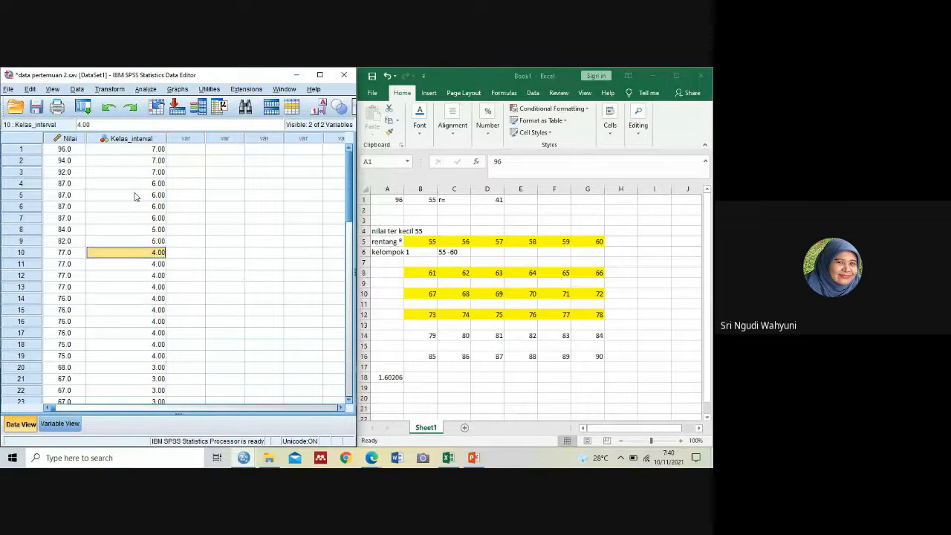
{"action": "key", "text": "Down"}
{"action": "key", "text": "Down"}
{"action": "key", "text": "Down"}
{"action": "key", "text": "Down"}
{"action": "key", "text": "Down"}
{"action": "key", "text": "Down"}
{"action": "key", "text": "Down"}
{"action": "key", "text": "Down"}
{"action": "key", "text": "Down"}
{"action": "key", "text": "Down"}
{"action": "key", "text": "Down"}
{"action": "key", "text": "Down"}
{"action": "key", "text": "Down"}
{"action": "key", "text": "Down"}
{"action": "key", "text": "Down"}
{"action": "key", "text": "Down"}
{"action": "key", "text": "Down"}
{"action": "key", "text": "Down"}
{"action": "key", "text": "Down"}
{"action": "key", "text": "Down"}
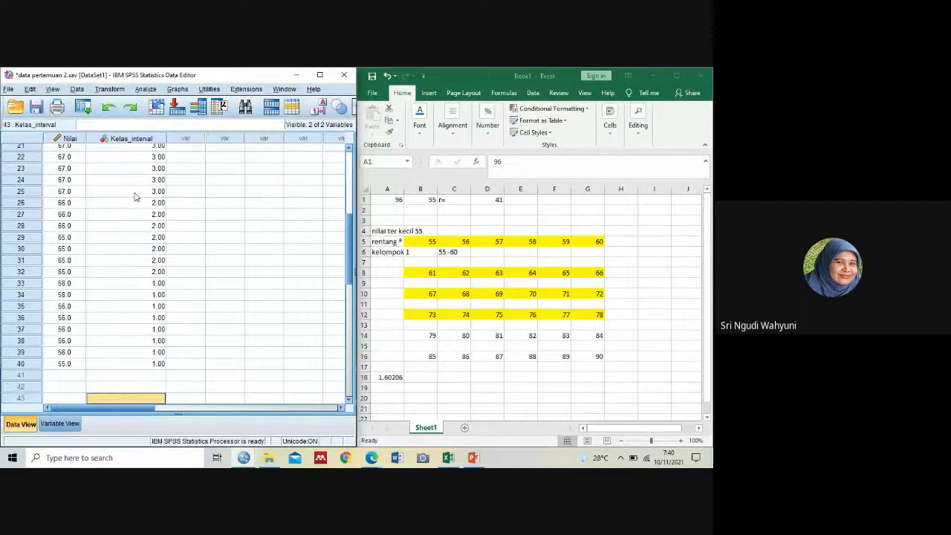
Sort the cases in descending order by Nilai and the added Kelas_interval variable, and return to the data grid
{"action": "left_click", "coordinate": [75, 140]}
{"action": "key", "text": "shift+Right"}
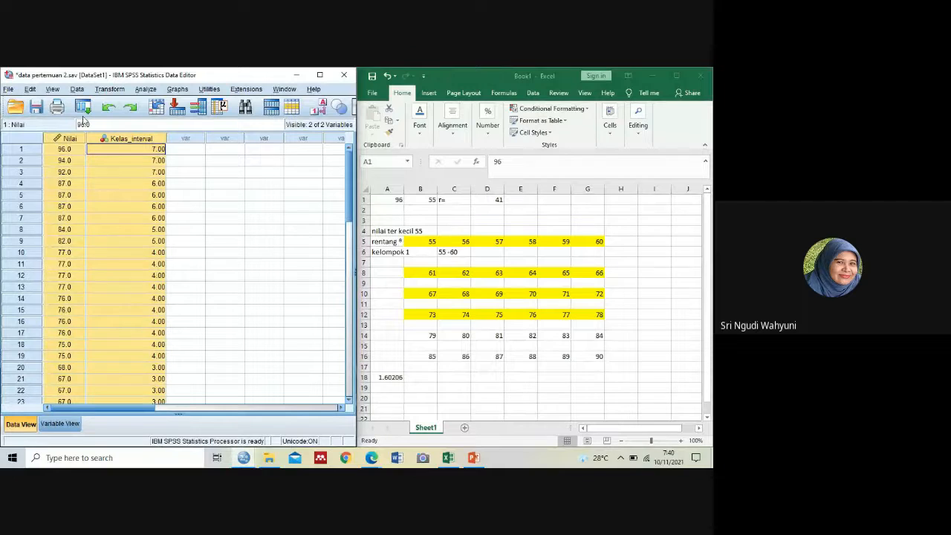
{"action": "left_click", "coordinate": [77, 90]}
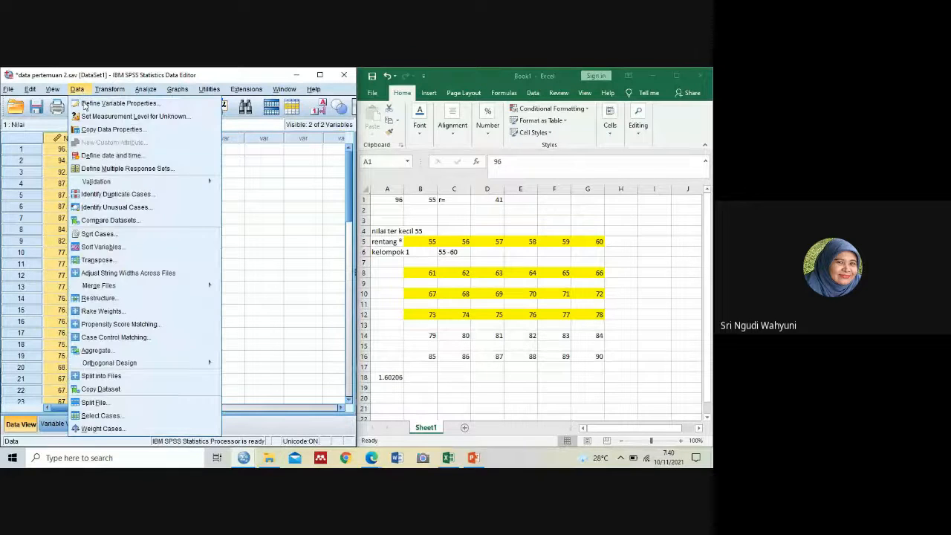
{"action": "left_click", "coordinate": [100, 233]}
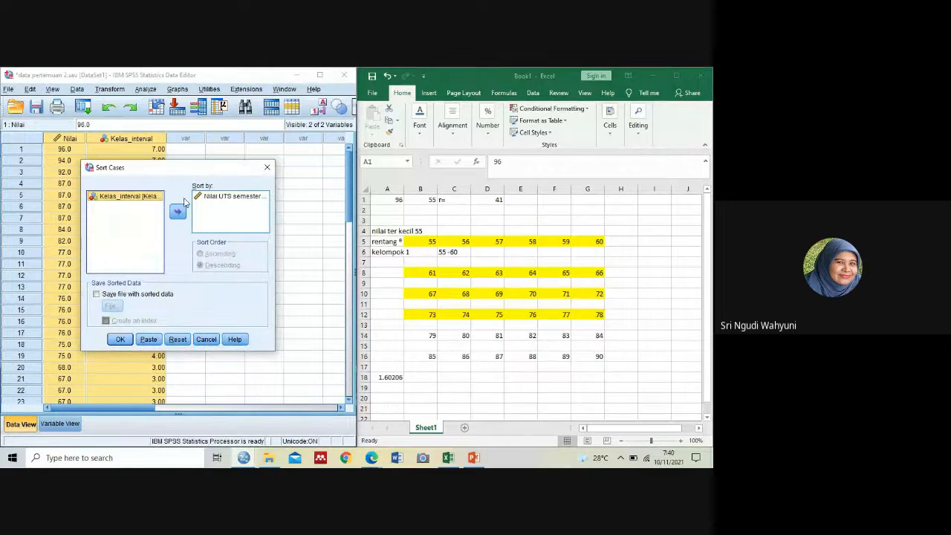
{"action": "left_click", "coordinate": [178, 212]}
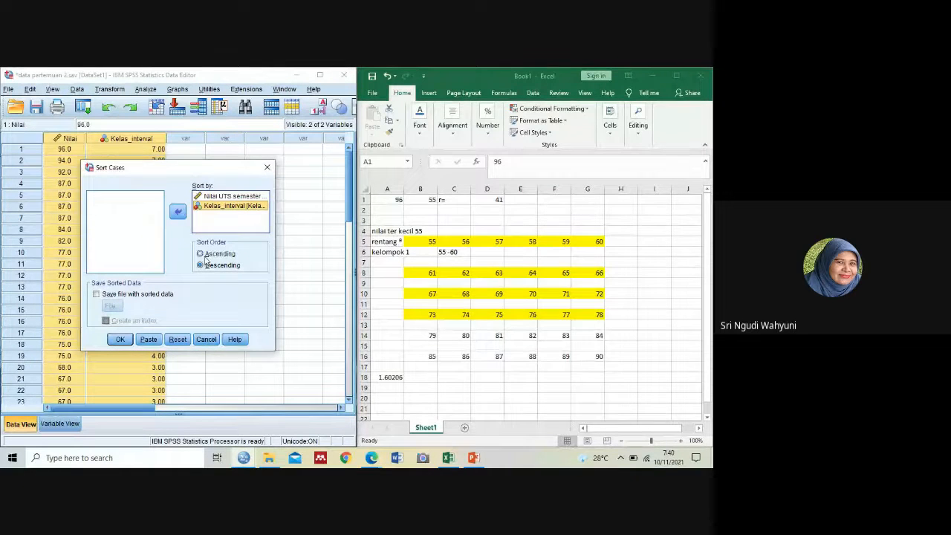
{"action": "left_click", "coordinate": [119, 339]}
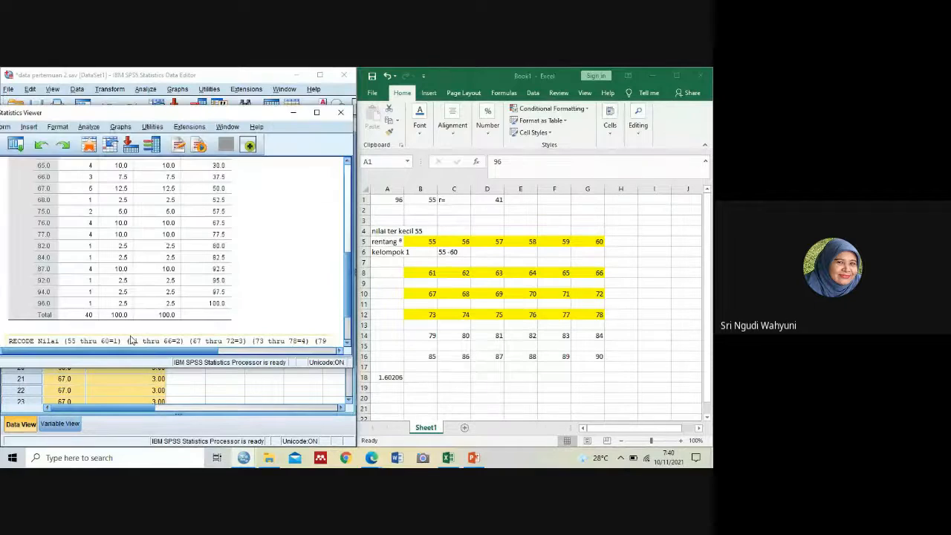
{"action": "left_click", "coordinate": [162, 392]}
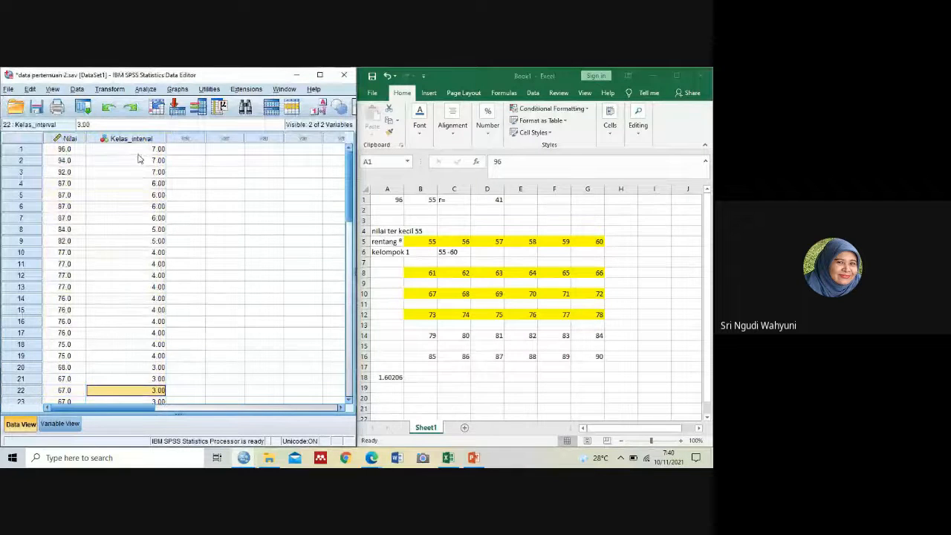
Review the sorted Nilai and Kelas_interval cases down to the last one, and bring up the manual calculation slide in PowerPoint
{"action": "left_click", "coordinate": [109, 197]}
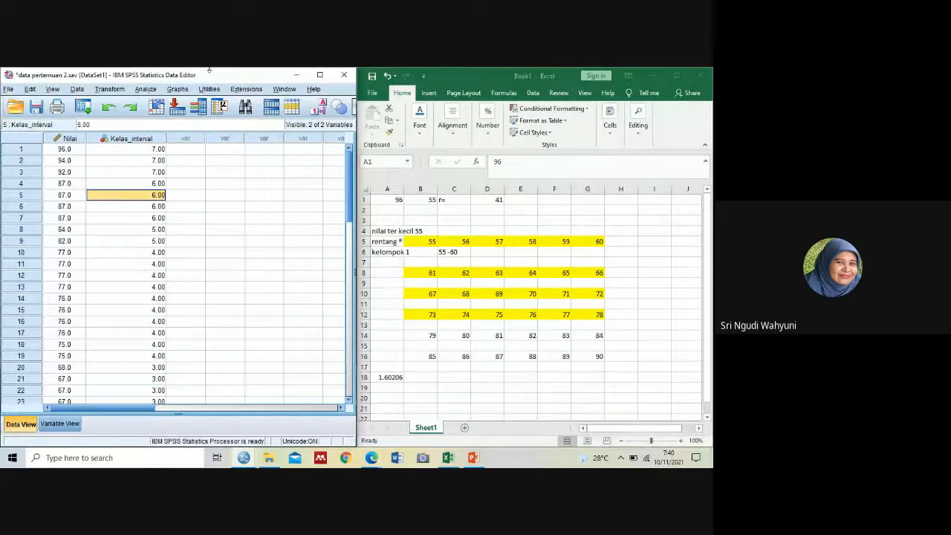
{"action": "left_click", "coordinate": [350, 263]}
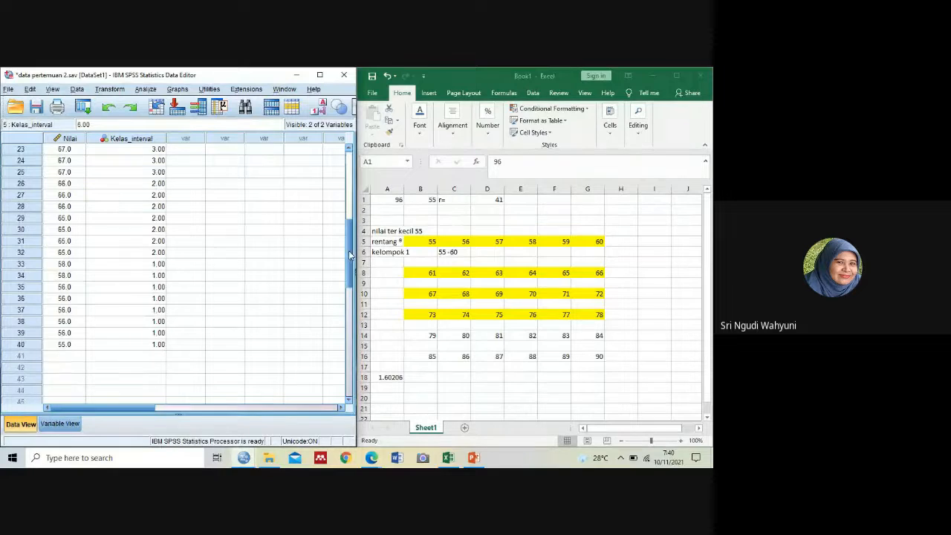
{"action": "left_click", "coordinate": [349, 148]}
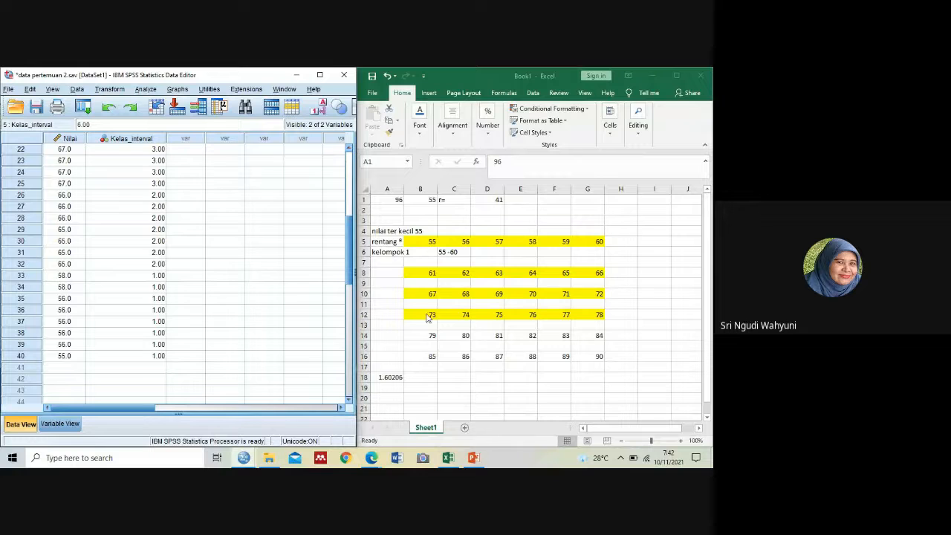
{"action": "left_click", "coordinate": [472, 458]}
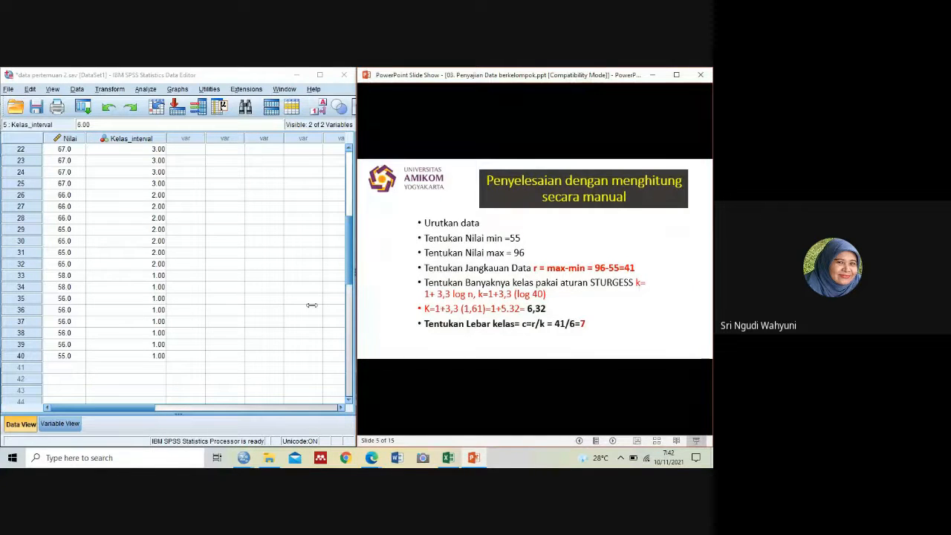
Add a third variable named usia to the SPSS dataset and return to the data grid
{"action": "left_click", "coordinate": [55, 424]}
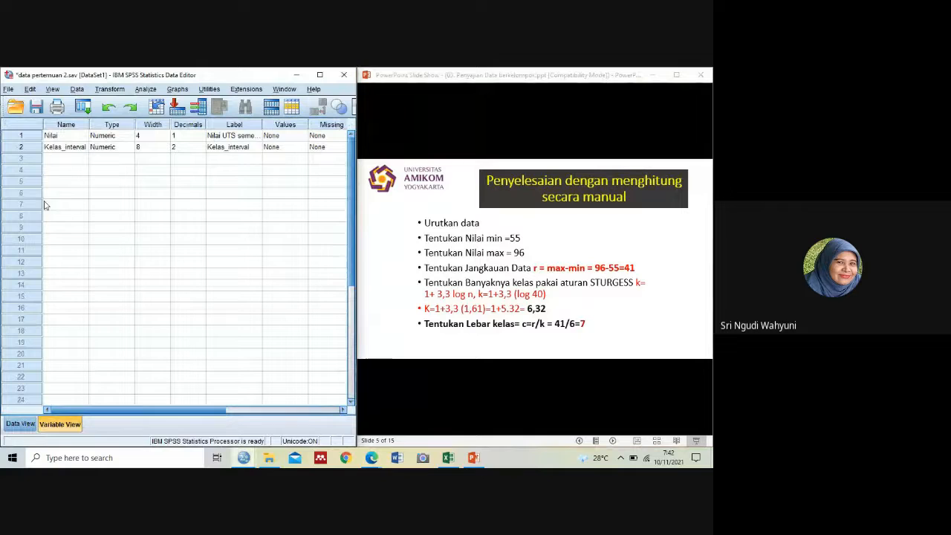
{"action": "left_click", "coordinate": [66, 162]}
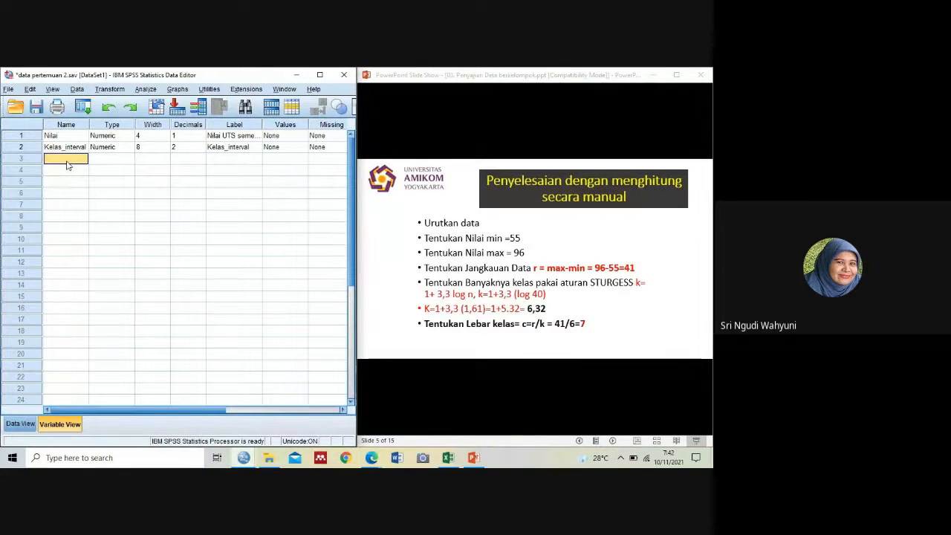
{"action": "type", "text": "usia"}
{"action": "key", "text": "Return"}
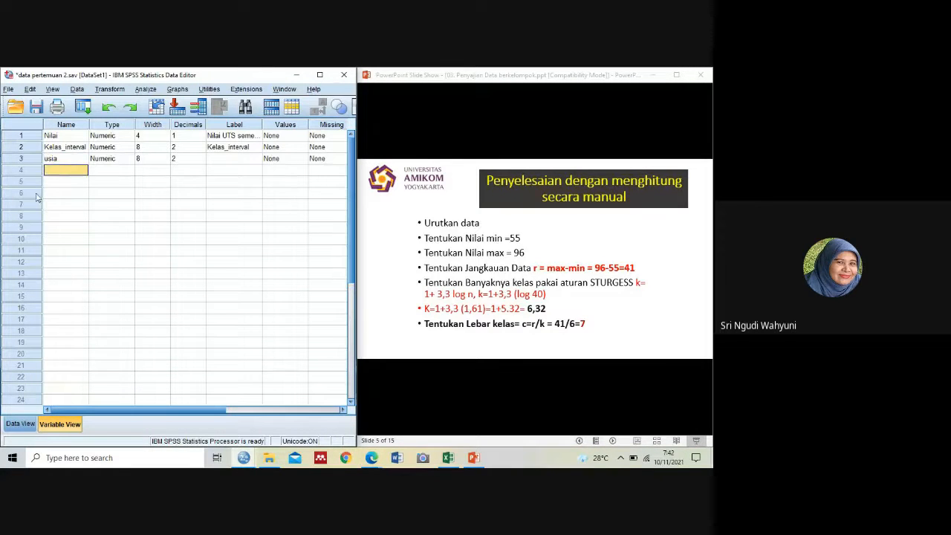
{"action": "left_click", "coordinate": [20, 423]}
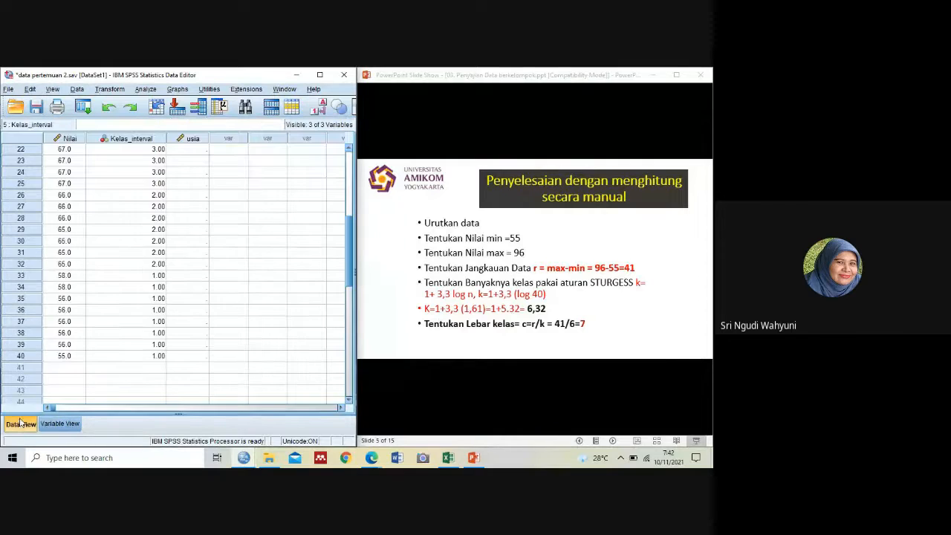
Fill the usia column from case 22 downward with the values 1, 5, 10, 4, 8 and 6
{"action": "left_click", "coordinate": [198, 152]}
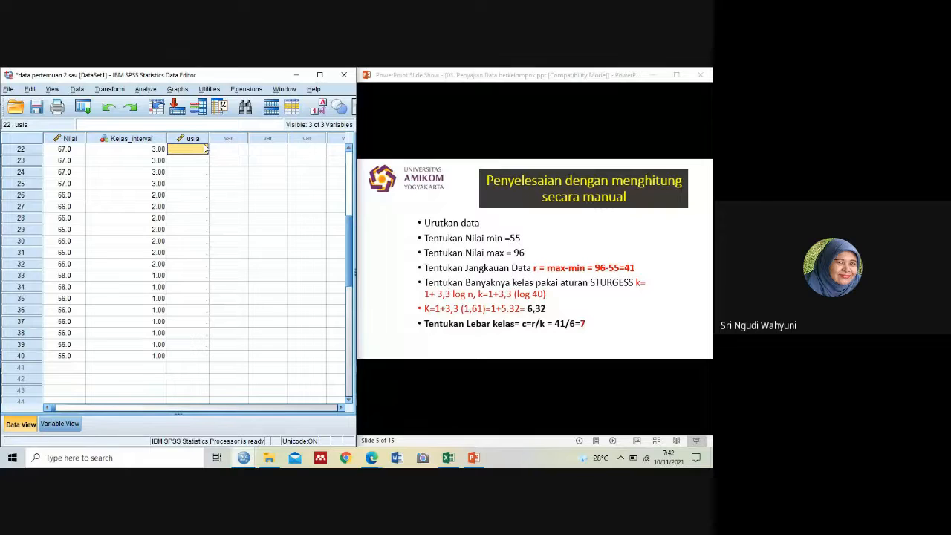
{"action": "type", "text": "1"}
{"action": "key", "text": "Return"}
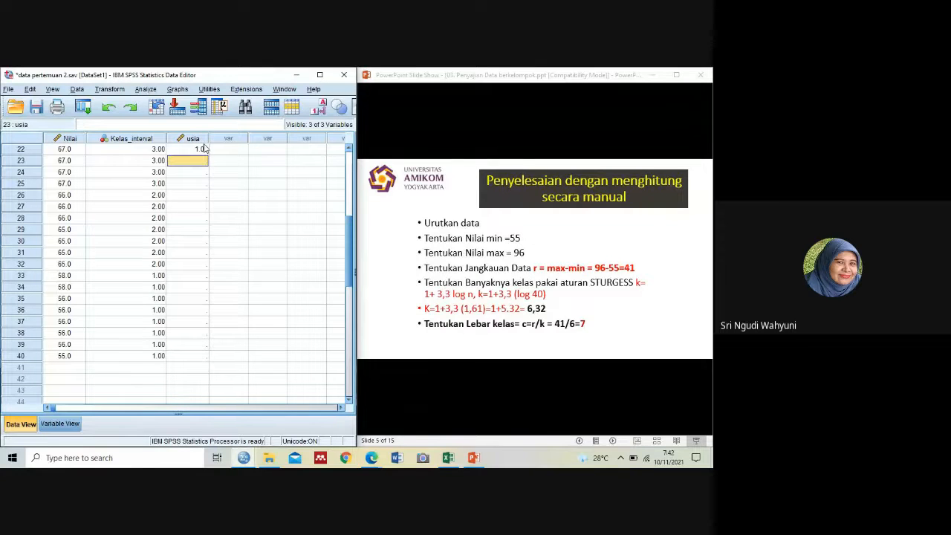
{"action": "type", "text": "5"}
{"action": "key", "text": "Return"}
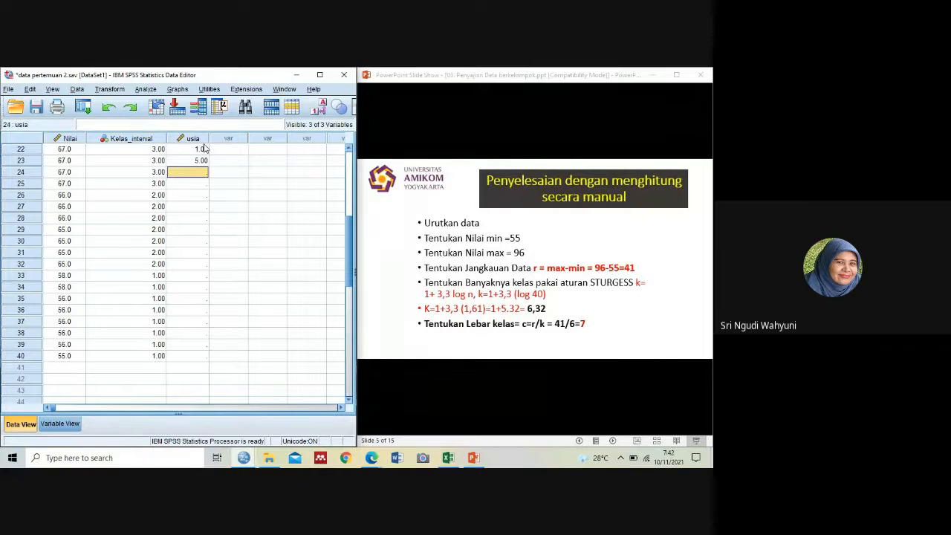
{"action": "type", "text": "10"}
{"action": "key", "text": "Return"}
{"action": "type", "text": "4"}
{"action": "key", "text": "Return"}
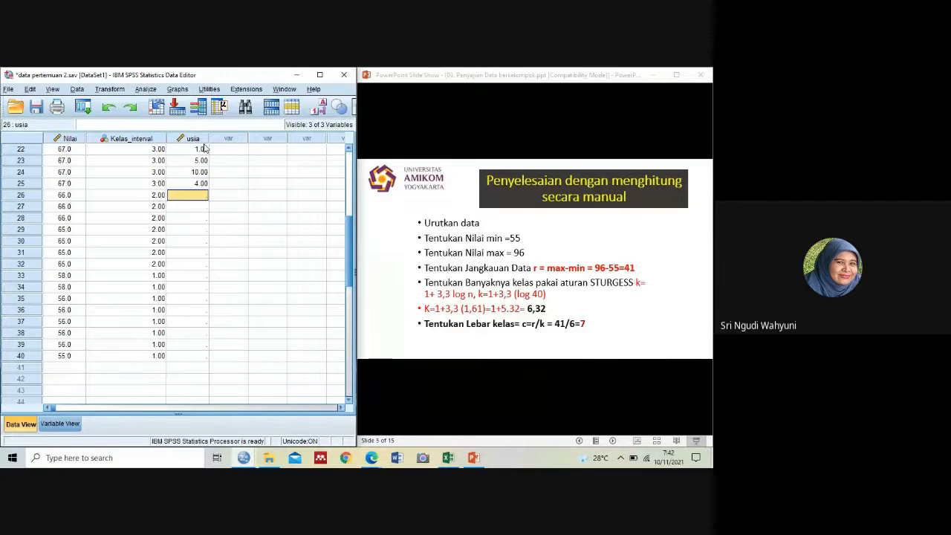
{"action": "type", "text": "8"}
{"action": "key", "text": "Return"}
{"action": "type", "text": "6"}
{"action": "key", "text": "Return"}
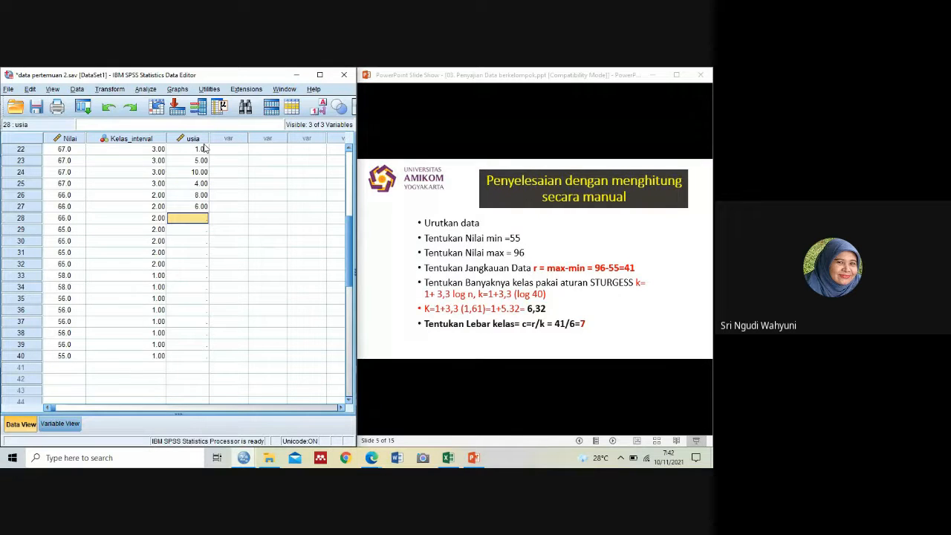
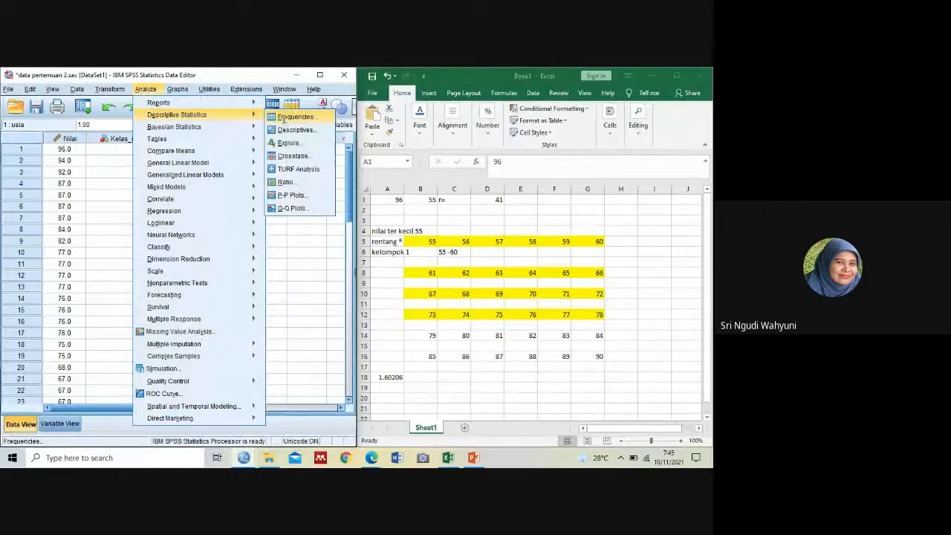
Run Frequencies with the usia variable in place of Nilai, keeping the minimum and maximum statistics
{"action": "left_click", "coordinate": [283, 120]}
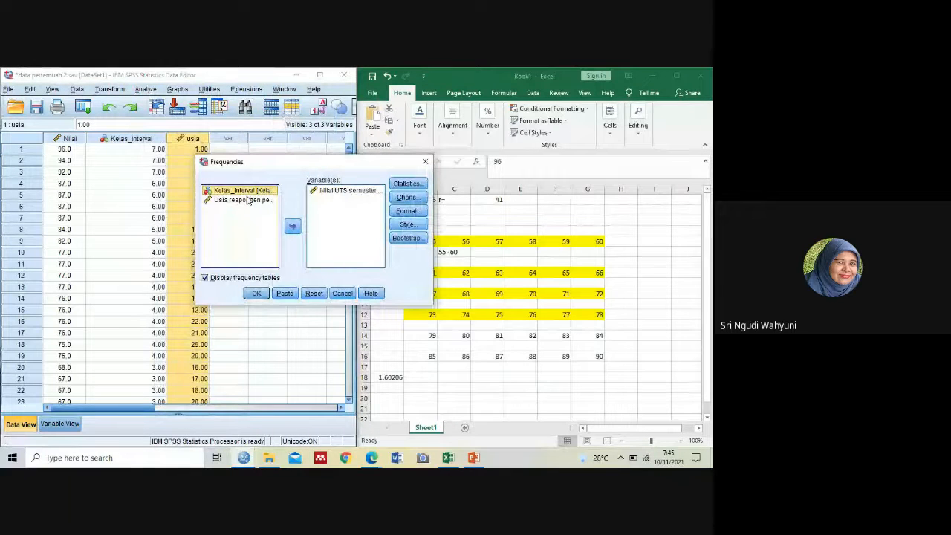
{"action": "left_click", "coordinate": [319, 190]}
{"action": "left_click", "coordinate": [294, 226]}
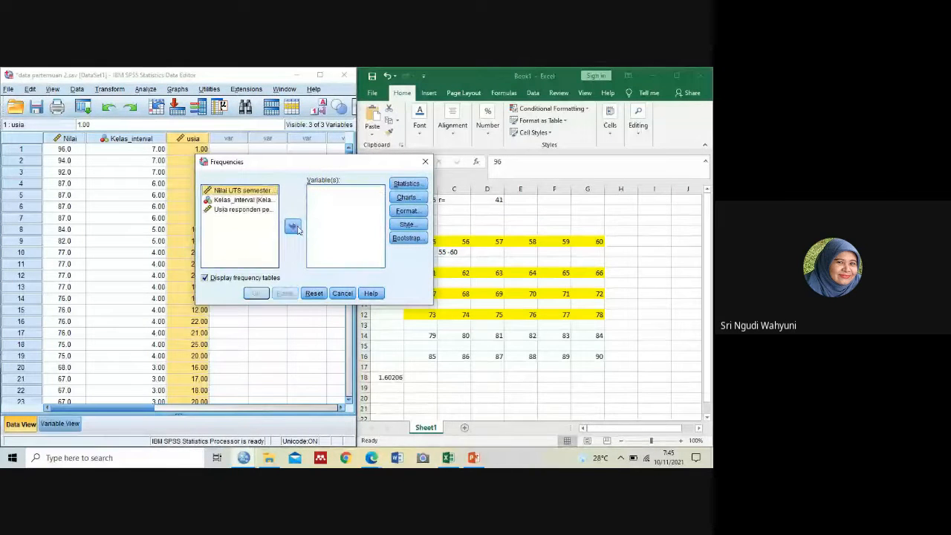
{"action": "left_click", "coordinate": [262, 211]}
{"action": "left_click", "coordinate": [293, 227]}
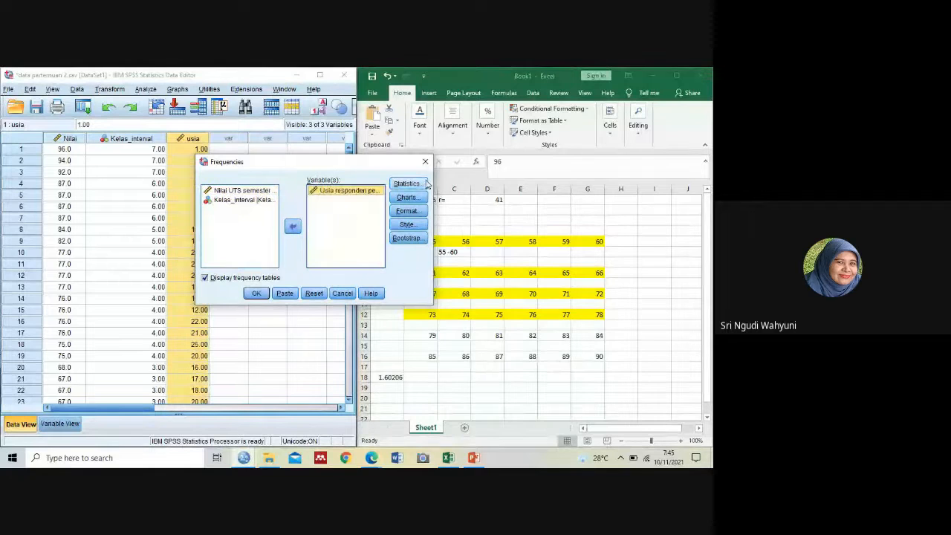
{"action": "left_click", "coordinate": [423, 184]}
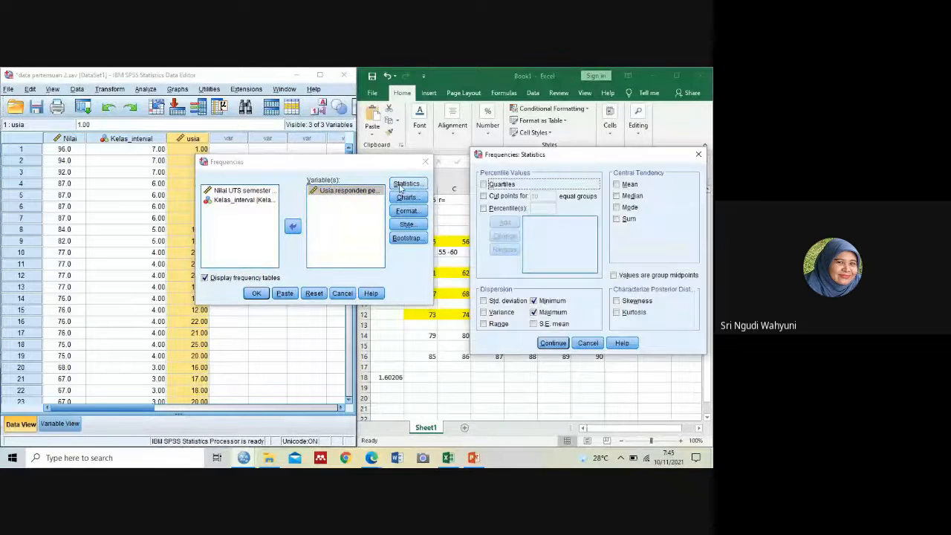
{"action": "left_click", "coordinate": [554, 343]}
{"action": "left_click", "coordinate": [260, 293]}
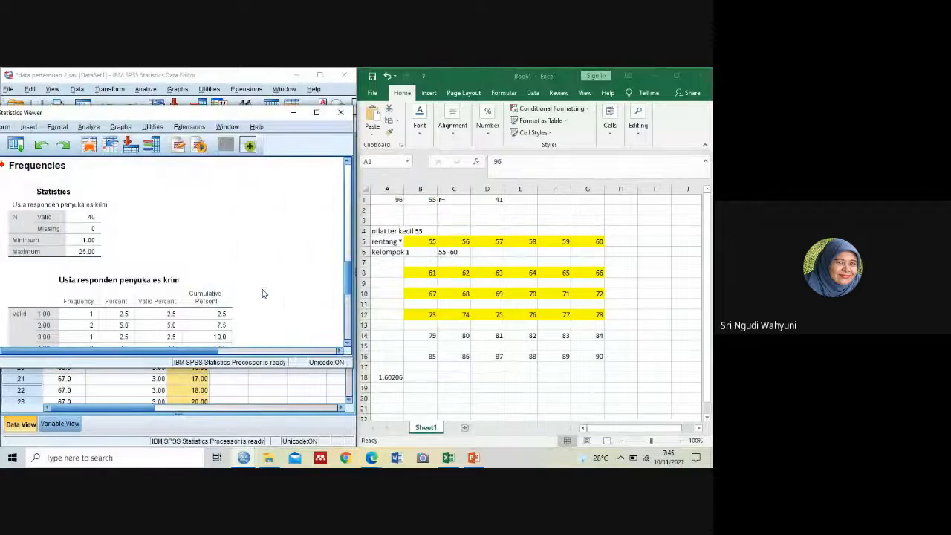
Check the minimum and maximum of usia, and record the range in Excel as 25-1 in G1 and 24 in H1
{"action": "left_click", "coordinate": [102, 247]}
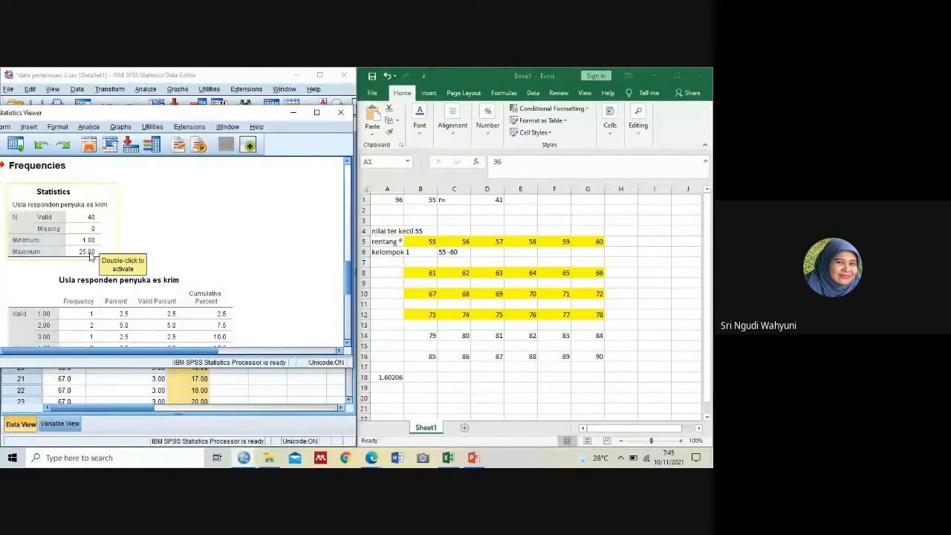
{"action": "left_click", "coordinate": [581, 196]}
{"action": "left_click", "coordinate": [581, 199]}
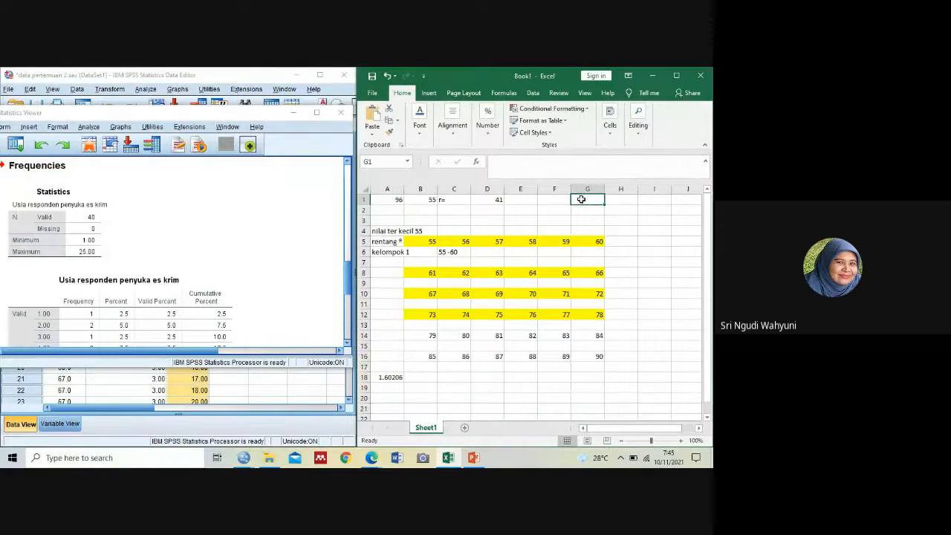
{"action": "type", "text": "25-"}
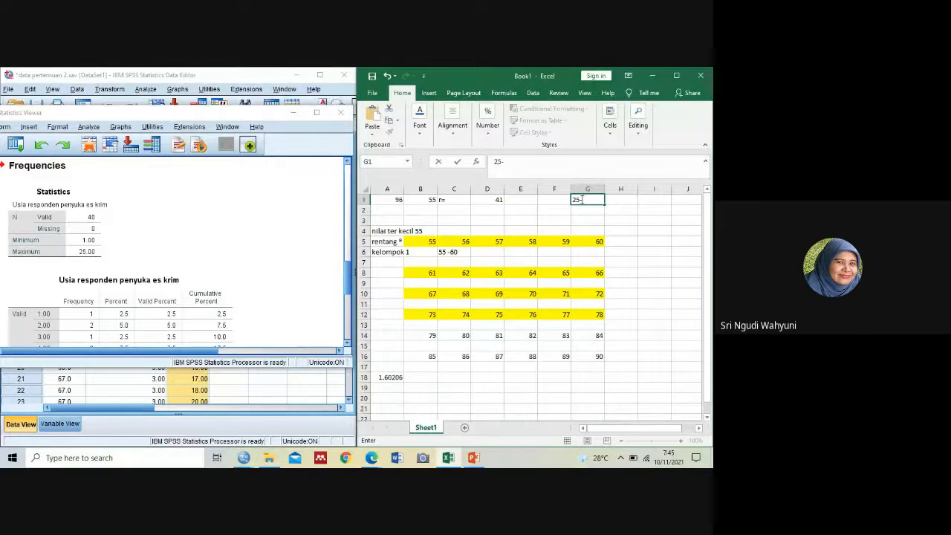
{"action": "type", "text": "1"}
{"action": "key", "text": "Tab"}
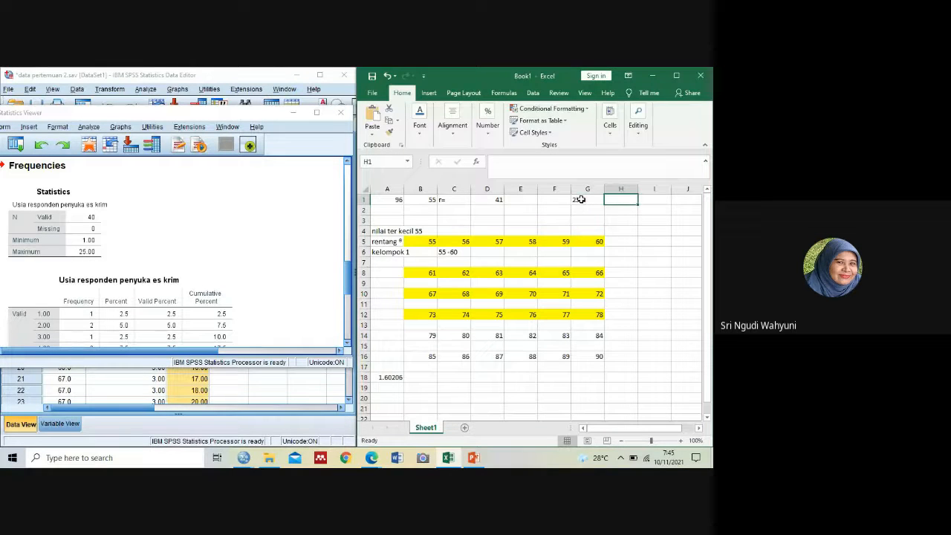
{"action": "type", "text": "24"}
{"action": "key", "text": "Return"}
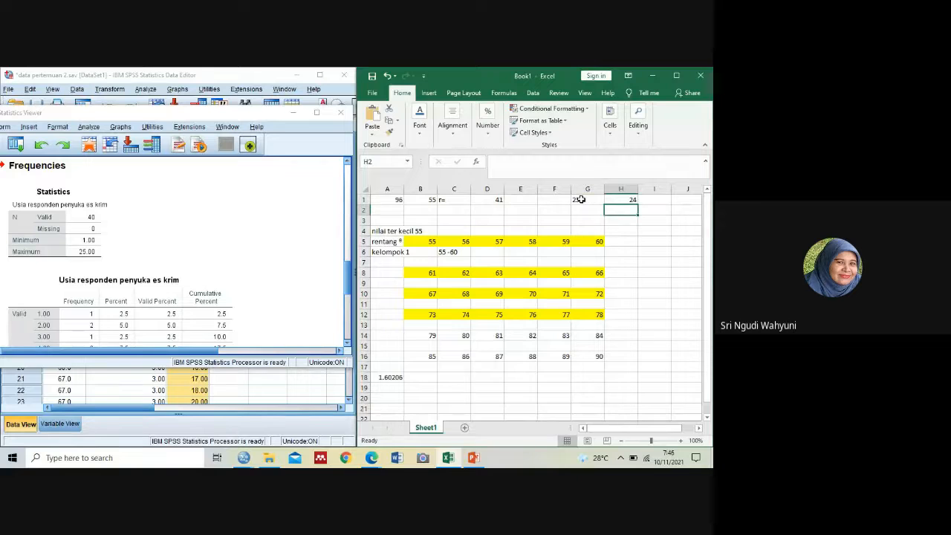
{"action": "key", "text": "Down"}
{"action": "key", "text": "Down"}
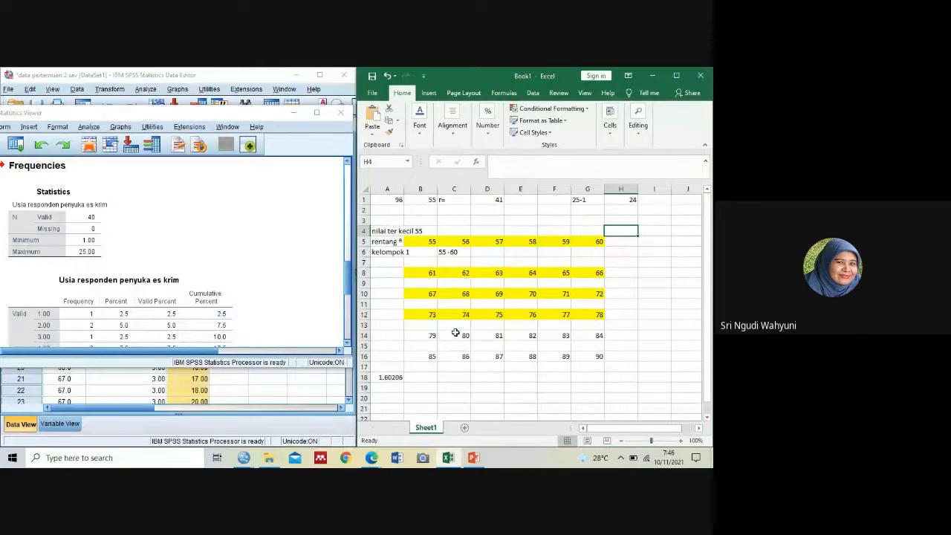
Change the logarithm formula in cell A18 to =LOG(20)
{"action": "double_click", "coordinate": [399, 373]}
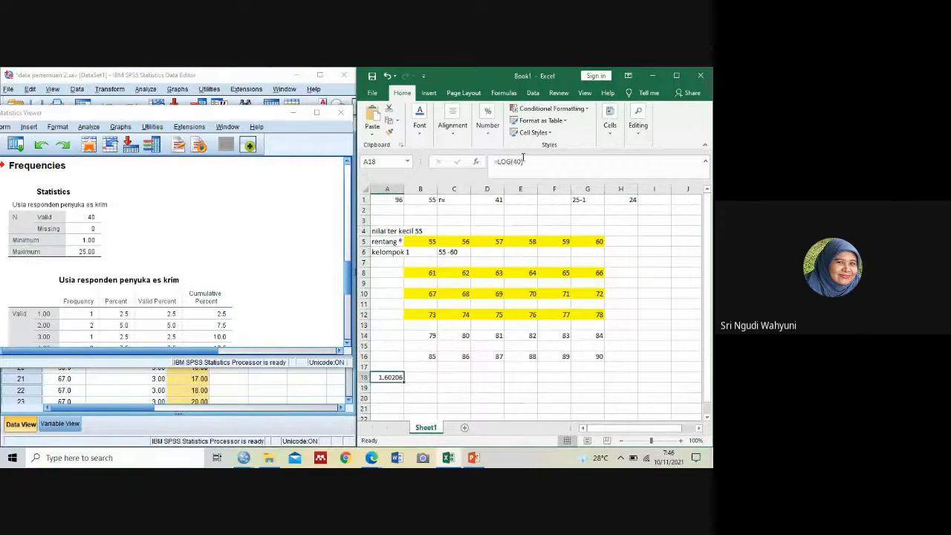
{"action": "left_click", "coordinate": [520, 159]}
{"action": "key", "text": "BackSpace"}
{"action": "key", "text": "BackSpace"}
{"action": "type", "text": "20"}
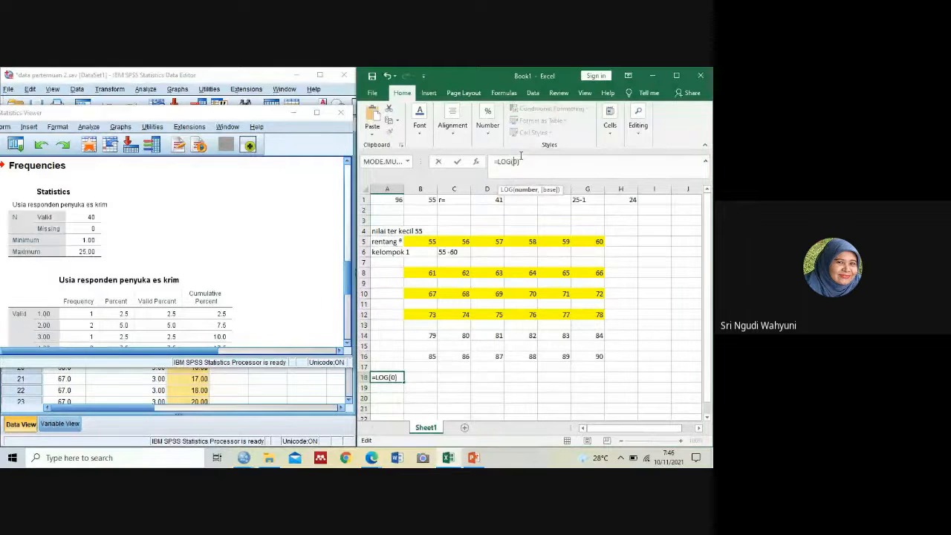
{"action": "key", "text": "ctrl+Return"}
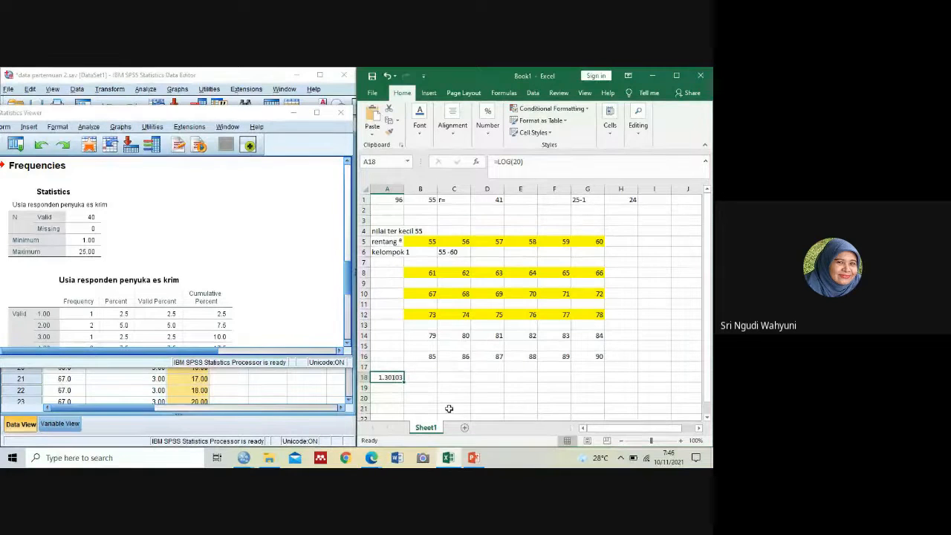
Consult the Sturgess rule on the slide, enter =1+3,3 in Excel cell A19, and accept the suggested formula correction
{"action": "left_click", "coordinate": [473, 458]}
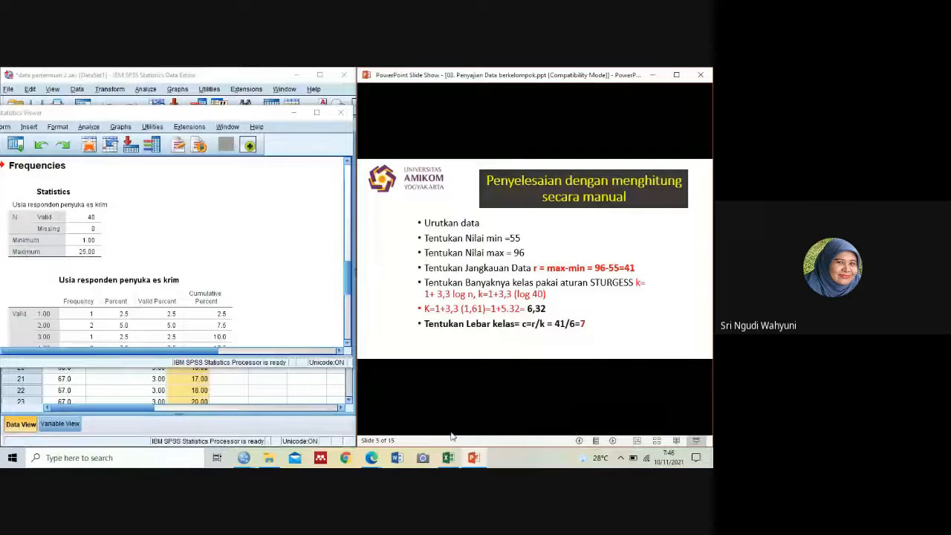
{"action": "left_click", "coordinate": [449, 459]}
{"action": "left_click", "coordinate": [403, 392]}
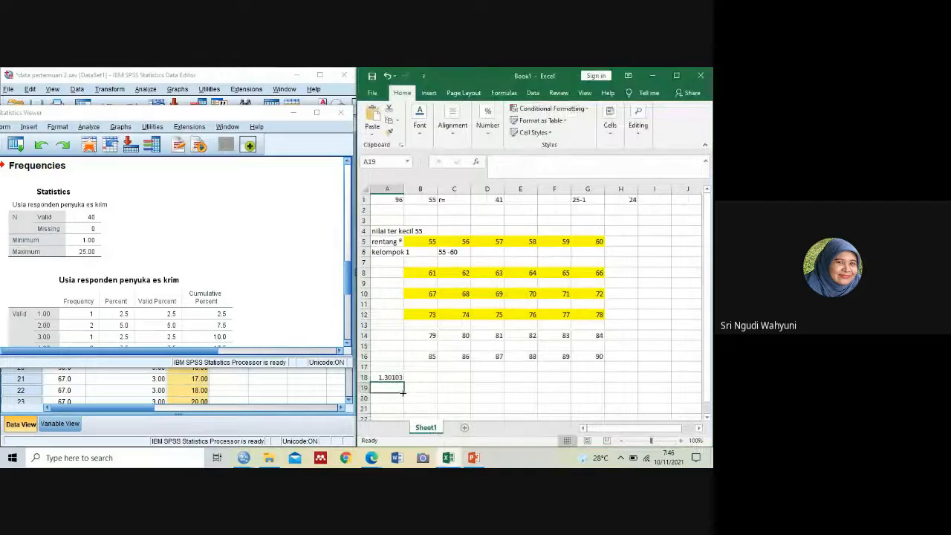
{"action": "type", "text": "=1"}
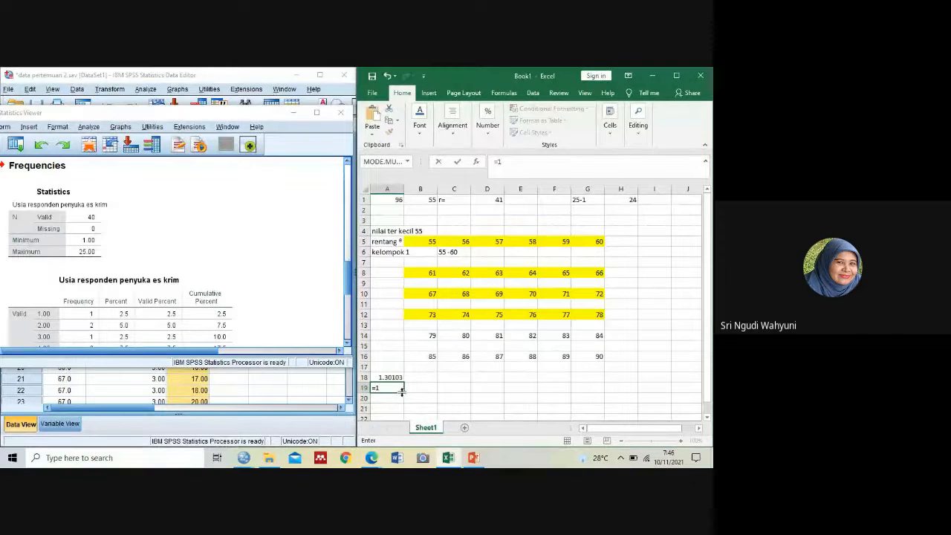
{"action": "type", "text": "+3,3"}
{"action": "key", "text": "Return"}
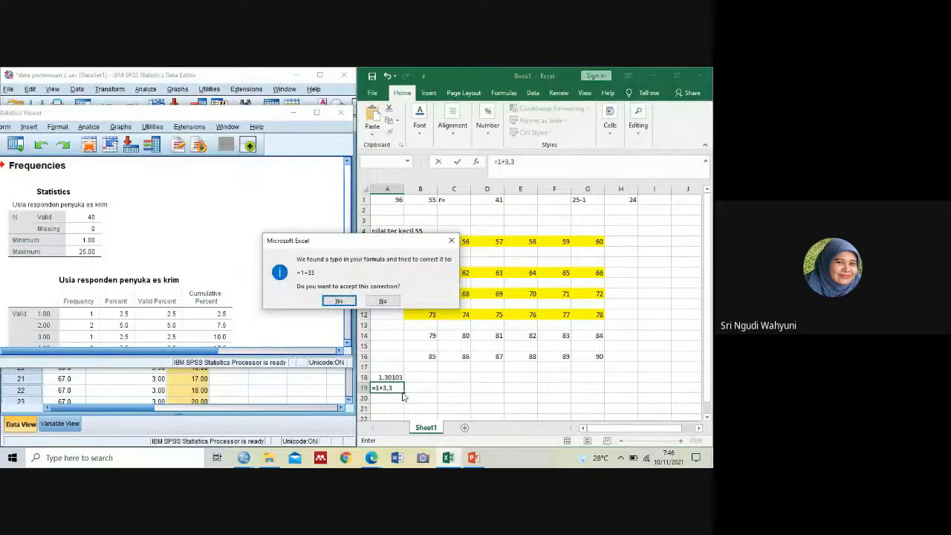
{"action": "key", "text": "Return"}
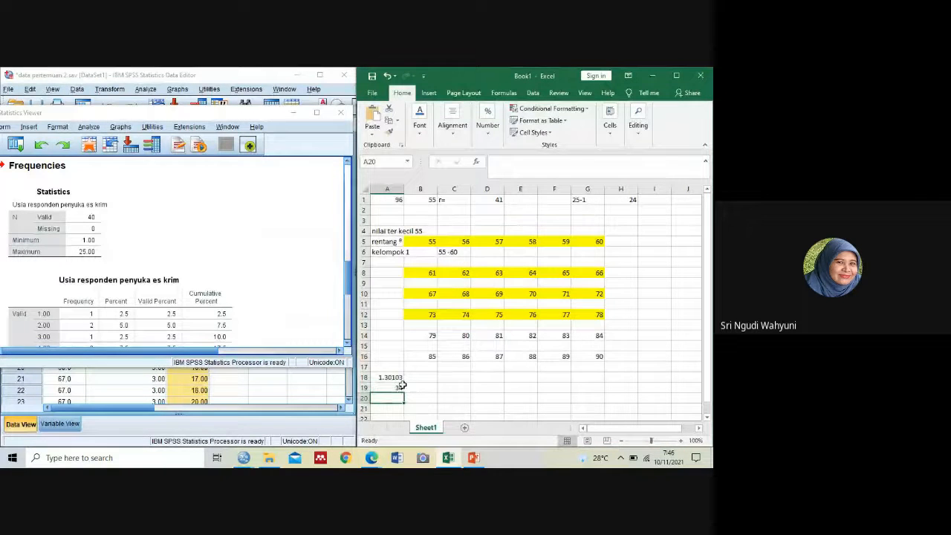
Correct the formula in cell A19 to =1+3.3
{"action": "double_click", "coordinate": [394, 387]}
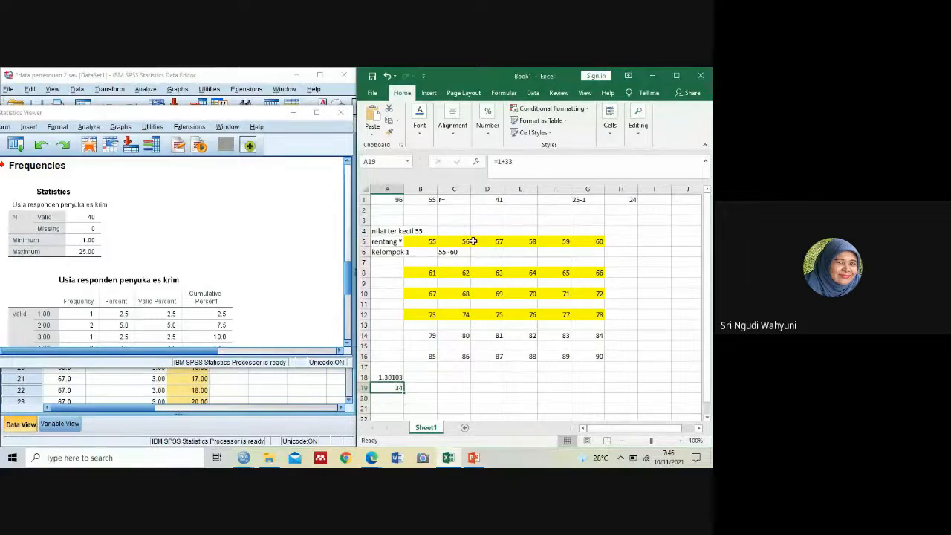
{"action": "left_click", "coordinate": [510, 164]}
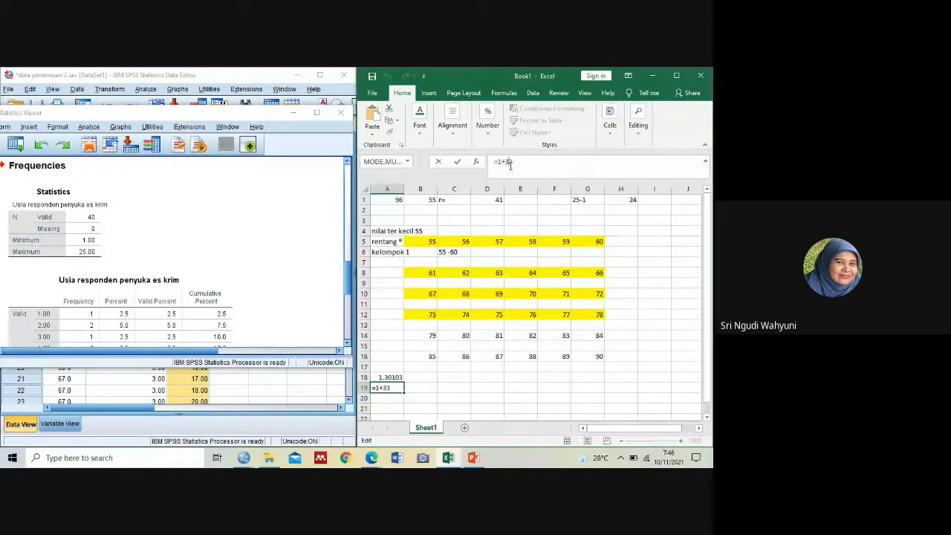
{"action": "type", "text": "."}
{"action": "key", "text": "Return"}
Multiply the two intermediate results in cell B19 with the formula =A19*A18
{"action": "key", "text": "Up"}
{"action": "key", "text": "Right"}
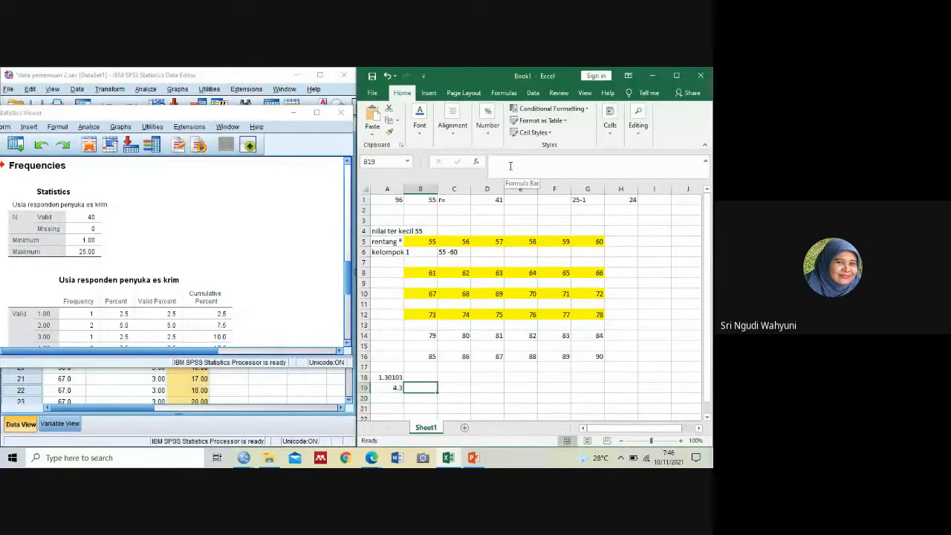
{"action": "type", "text": "="}
{"action": "key", "text": "Left"}
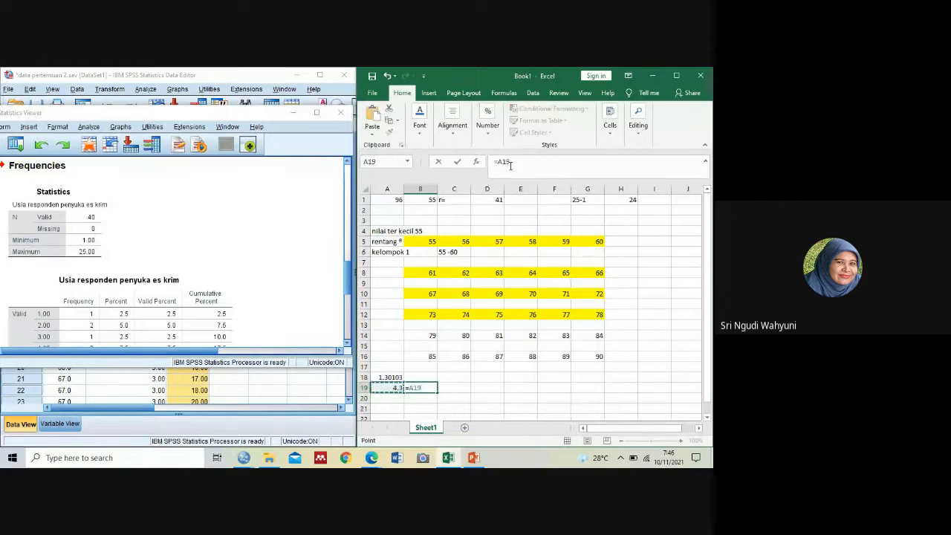
{"action": "type", "text": "*"}
{"action": "left_click", "coordinate": [391, 379]}
{"action": "key", "text": "Return"}
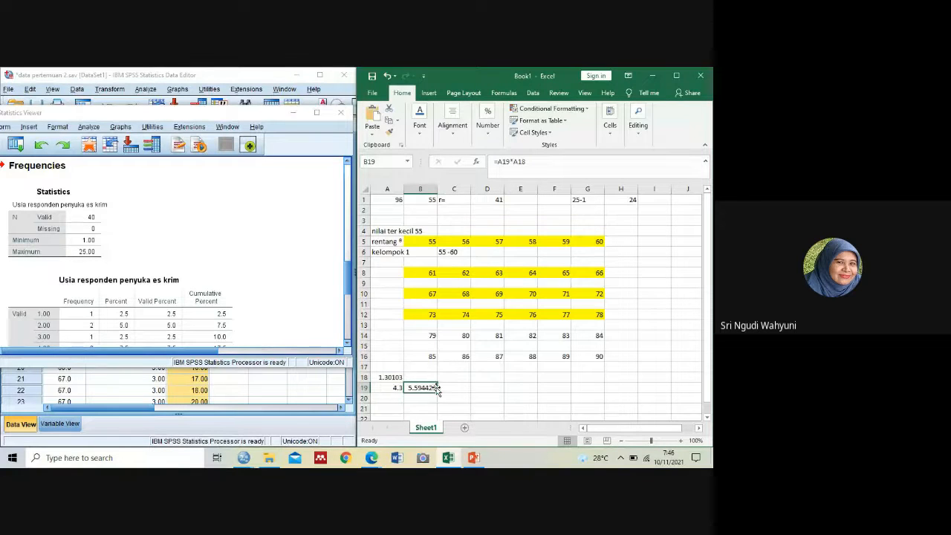
Maximize Excel and reduce the decimals of cell B19 until it displays as a whole number
{"action": "left_click", "coordinate": [458, 388]}
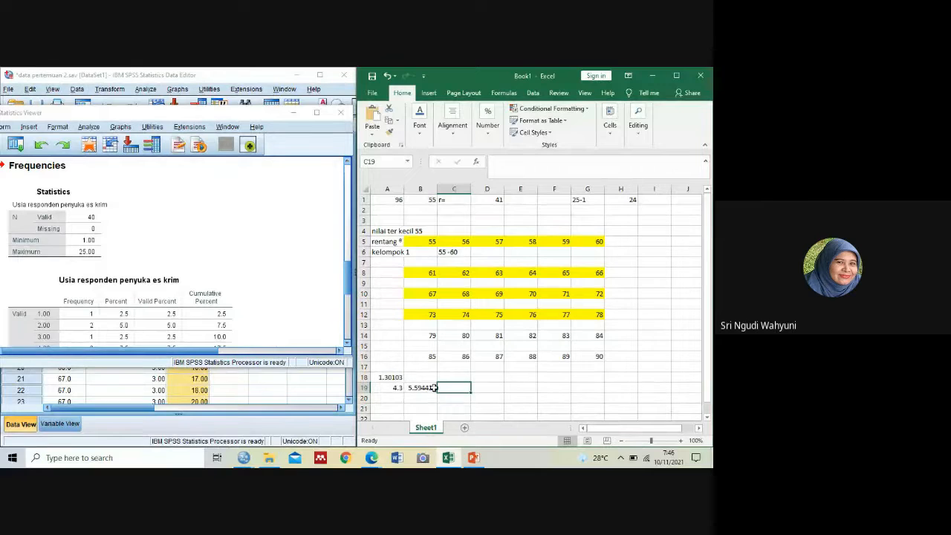
{"action": "key", "text": "Left"}
{"action": "left_click", "coordinate": [673, 76]}
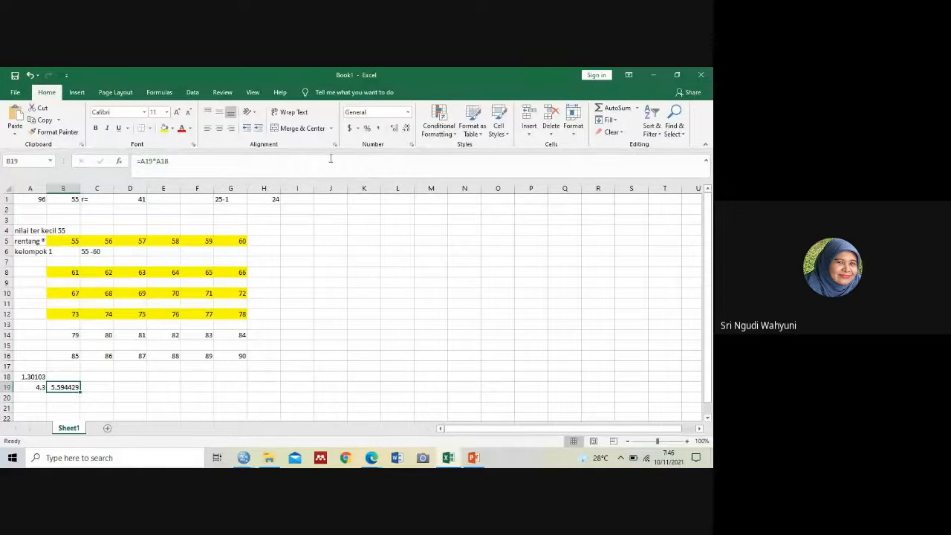
{"action": "left_click", "coordinate": [405, 130]}
{"action": "left_click", "coordinate": [405, 130]}
{"action": "left_click", "coordinate": [405, 129]}
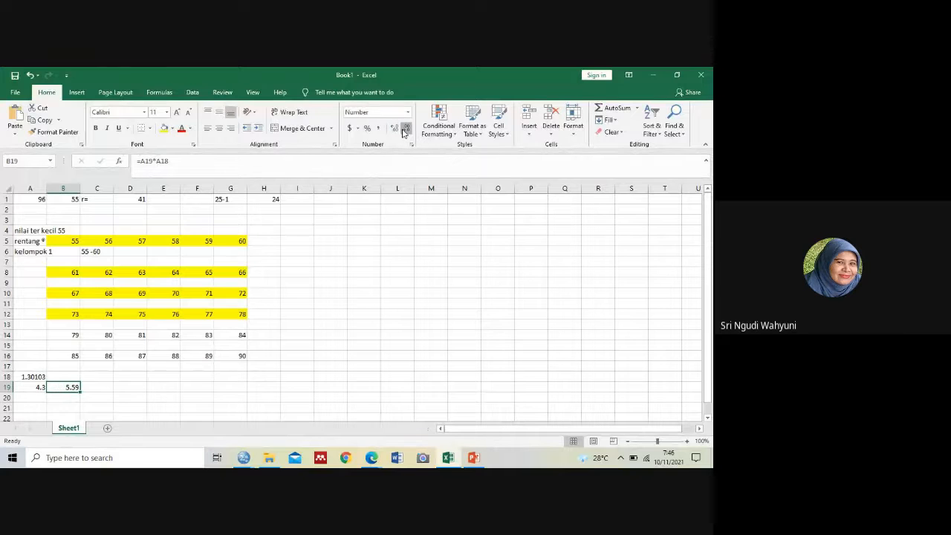
{"action": "left_click", "coordinate": [405, 130]}
{"action": "left_click", "coordinate": [405, 130]}
{"action": "left_click", "coordinate": [421, 388]}
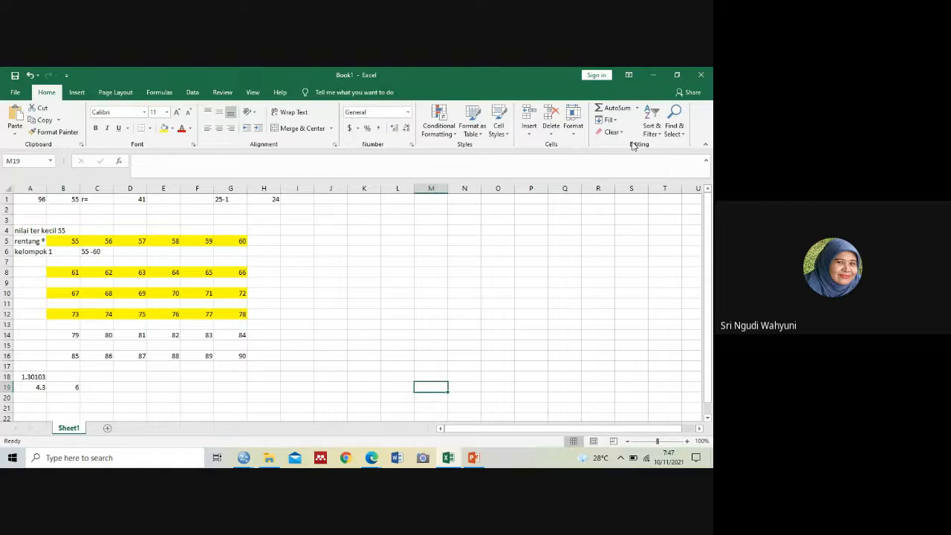
Place the Excel window back on half of the screen, beside the SPSS windows
{"action": "left_click", "coordinate": [671, 77]}
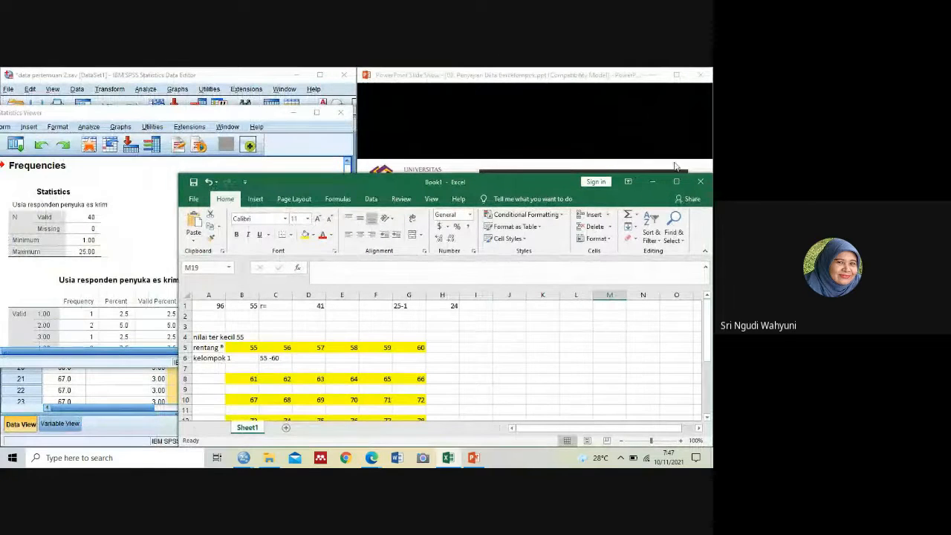
{"action": "left_click", "coordinate": [677, 181]}
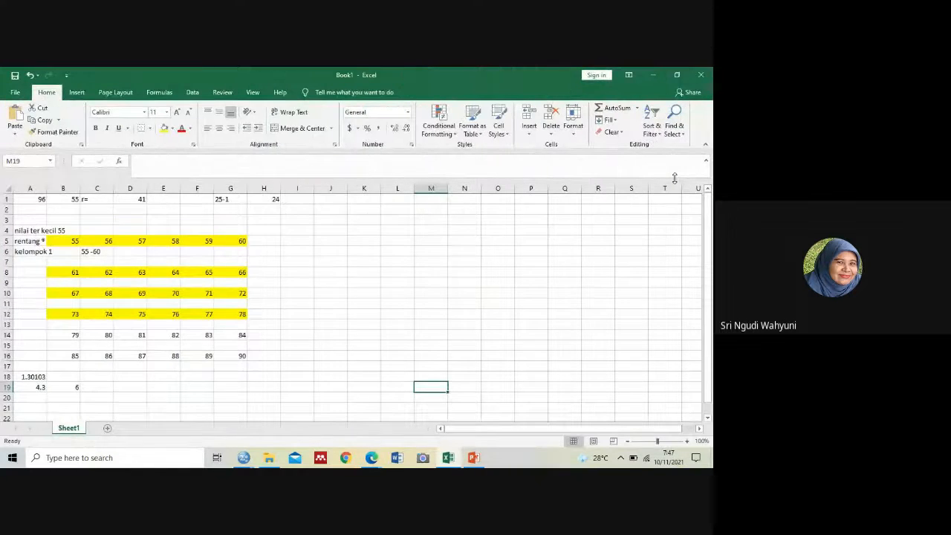
{"action": "key", "text": "super+Right"}
{"action": "left_click", "coordinate": [179, 212]}
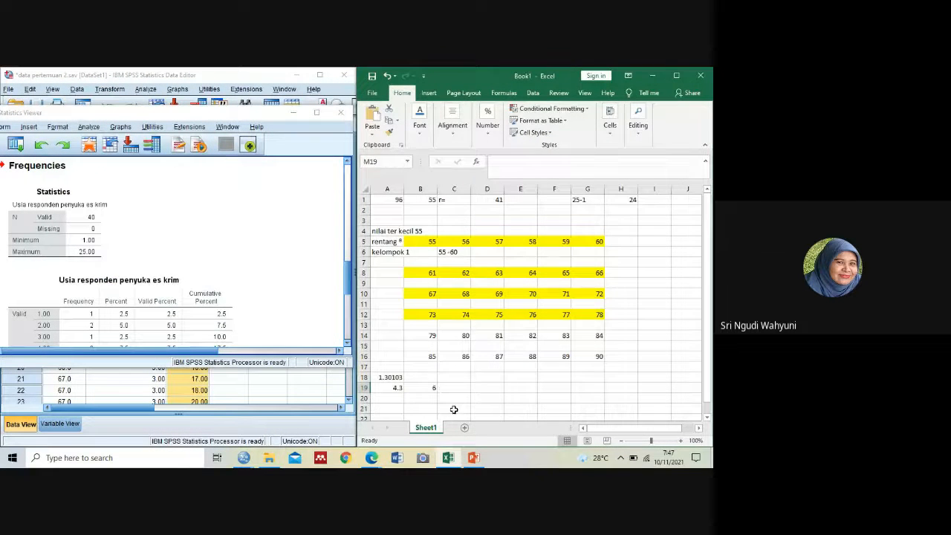
Consult the class width rule on the PowerPoint slide and enter =H1/B19 in Excel cell D19
{"action": "left_click", "coordinate": [474, 458]}
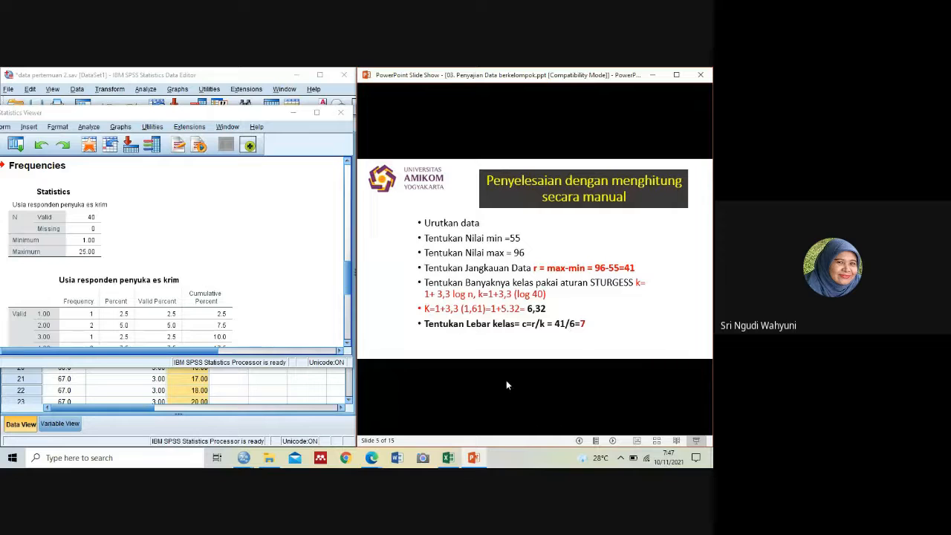
{"action": "left_click", "coordinate": [448, 458]}
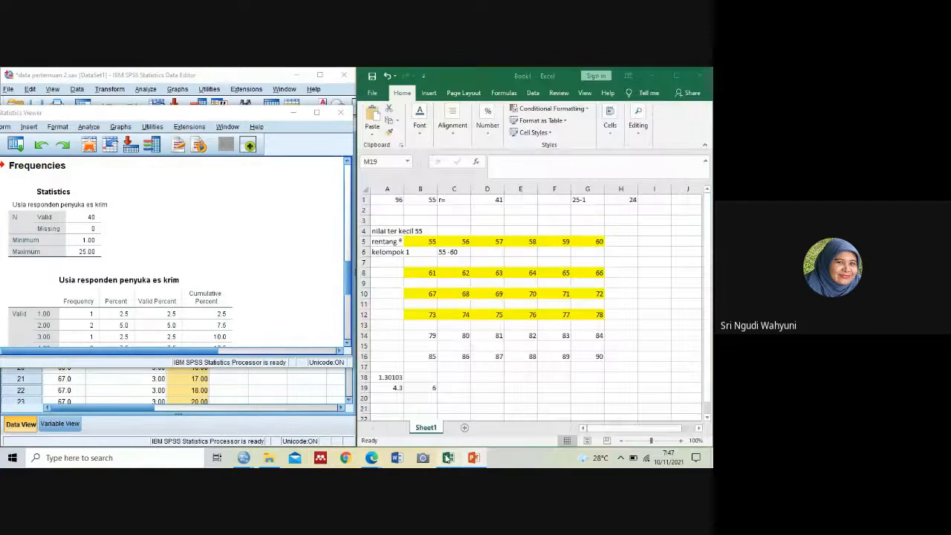
{"action": "left_click", "coordinate": [491, 389]}
{"action": "type", "text": "="}
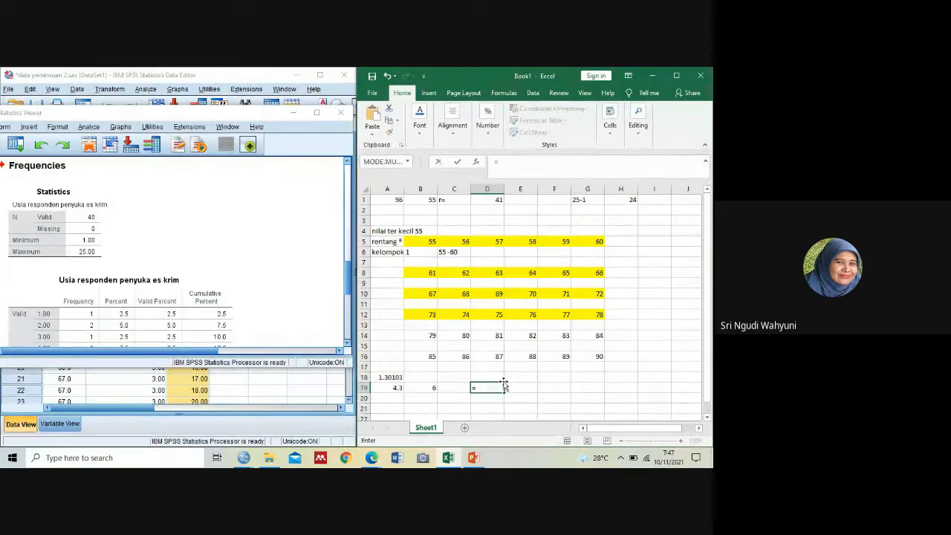
{"action": "left_click", "coordinate": [632, 200]}
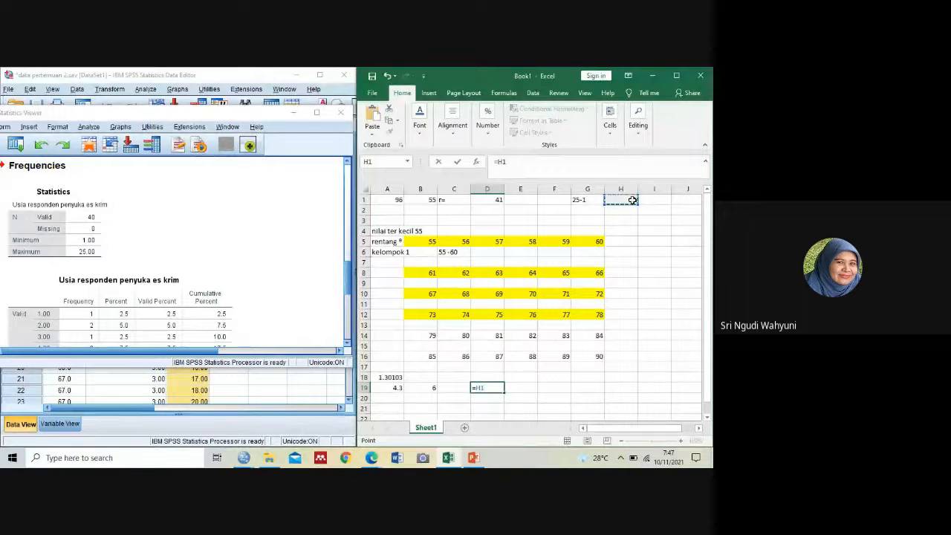
{"action": "type", "text": "/"}
{"action": "left_click", "coordinate": [422, 387]}
{"action": "key", "text": "Return"}
{"action": "key", "text": "Up"}
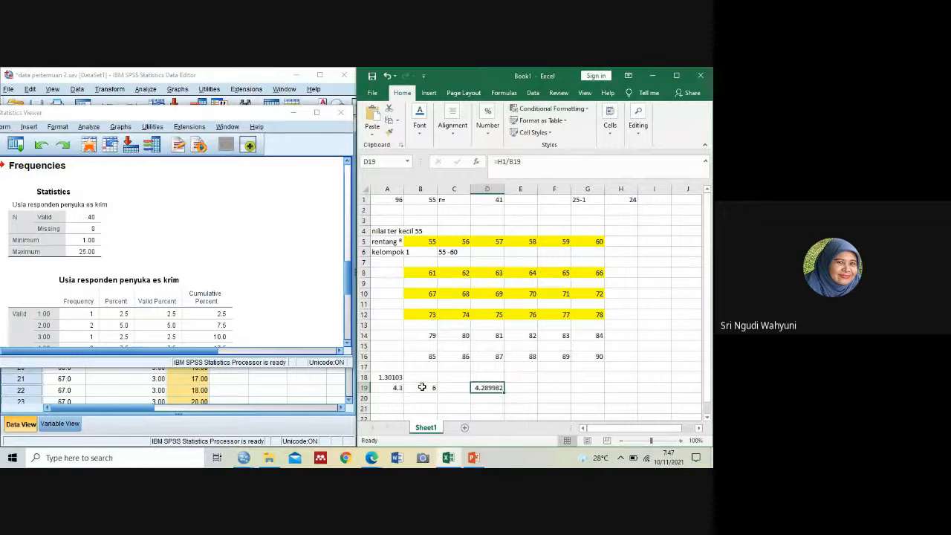
Label the class width by entering "kelompok usia penyuka eskrim" in cell E19
{"action": "key", "text": "Right"}
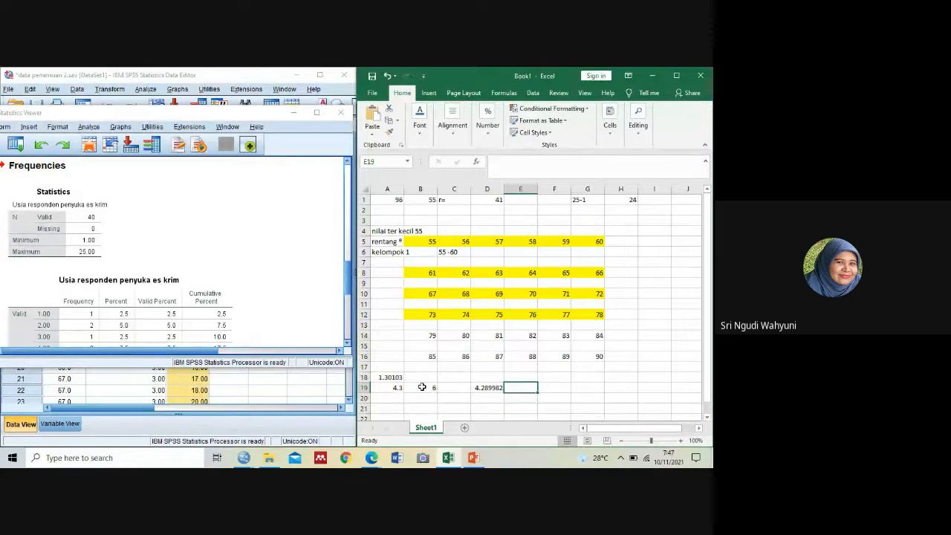
{"action": "left_click", "coordinate": [494, 387]}
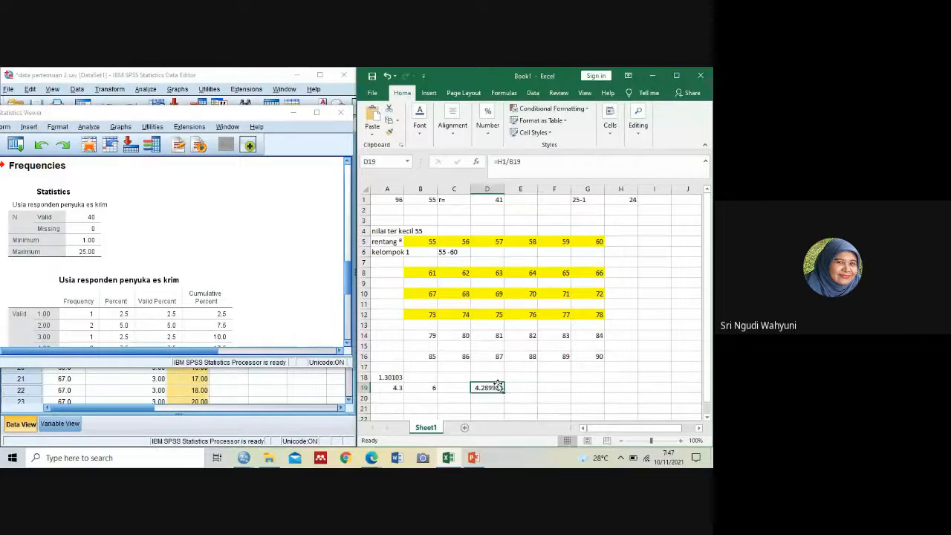
{"action": "left_click", "coordinate": [523, 386]}
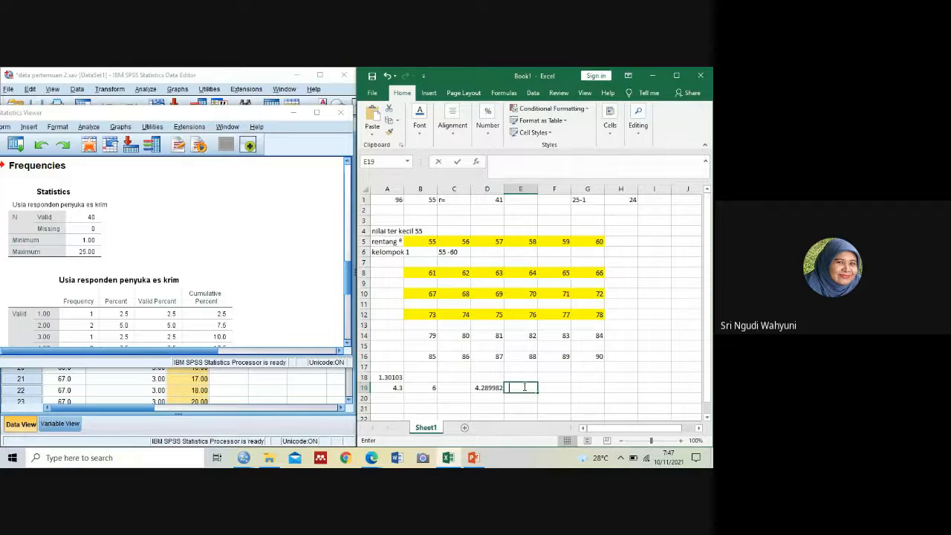
{"action": "type", "text": "kelompok usi"}
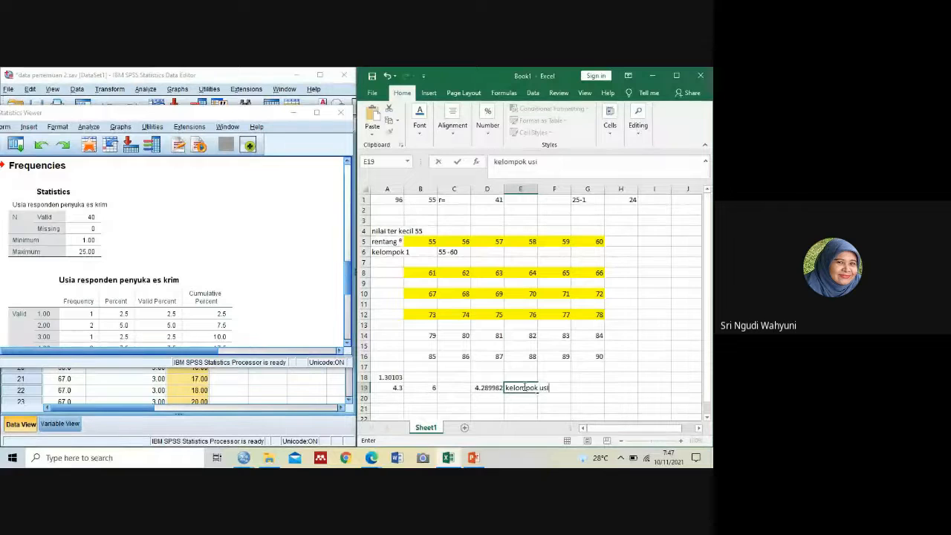
{"action": "type", "text": "s"}
{"action": "key", "text": "BackSpace"}
{"action": "type", "text": "a penyuka e"}
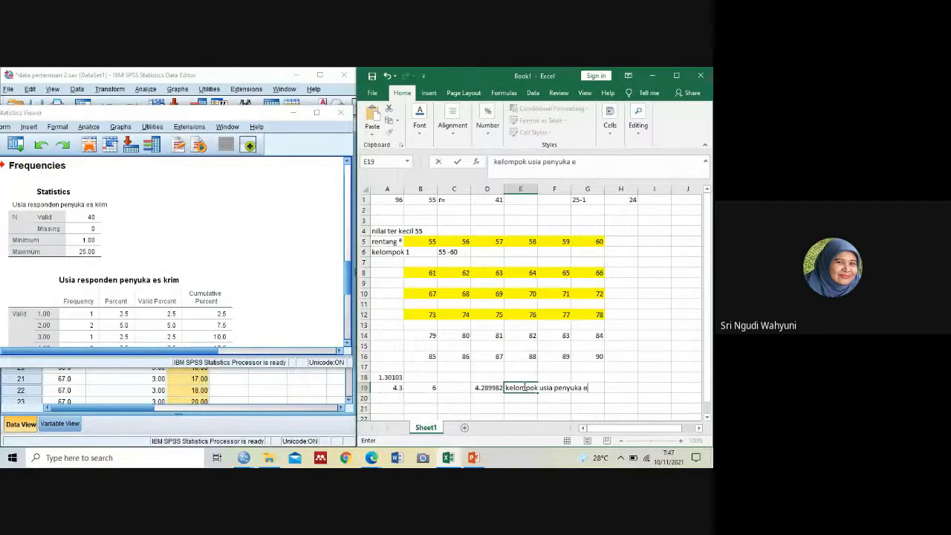
{"action": "type", "text": "skri,m"}
{"action": "key", "text": "Return"}
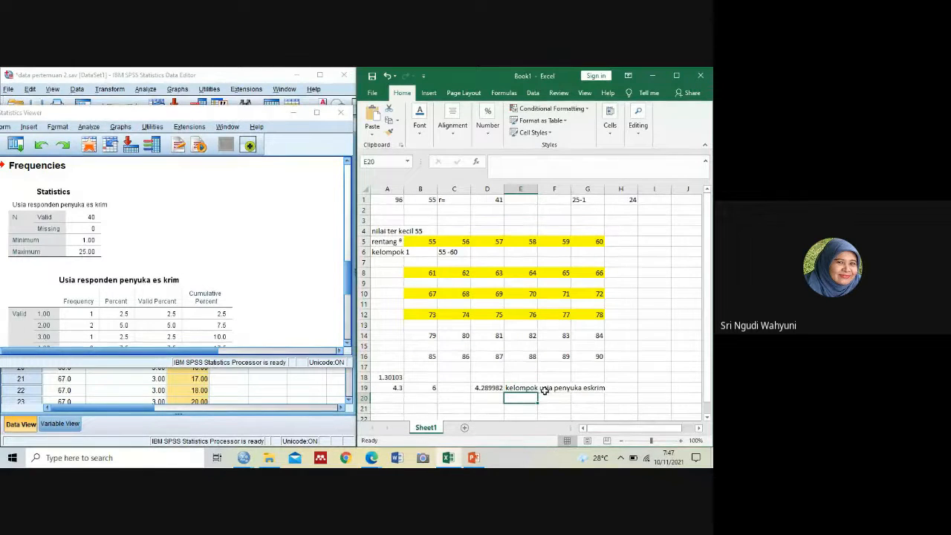
Review the class count in B19 and class width in D19, and select the first usia value in the SPSS Data Editor
{"action": "left_click", "coordinate": [492, 391]}
{"action": "left_click", "coordinate": [430, 388]}
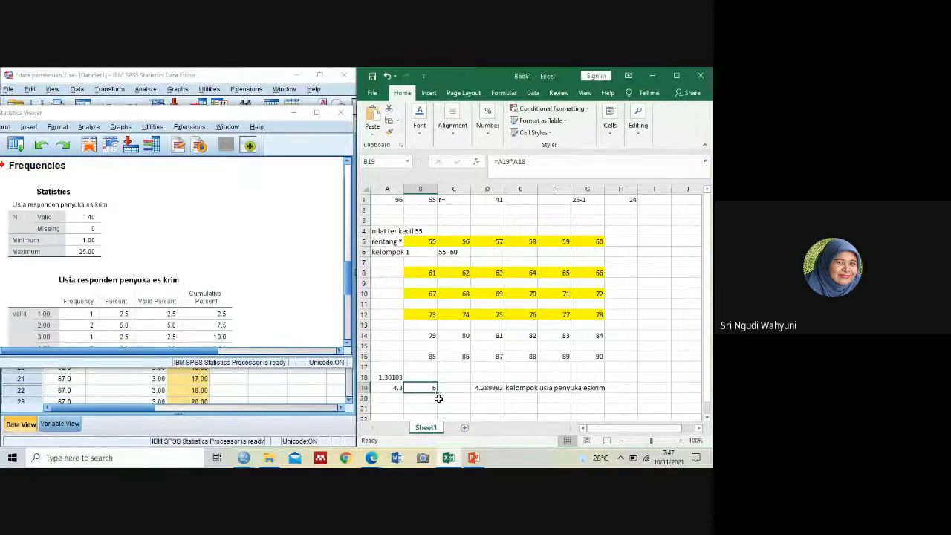
{"action": "left_click", "coordinate": [496, 387]}
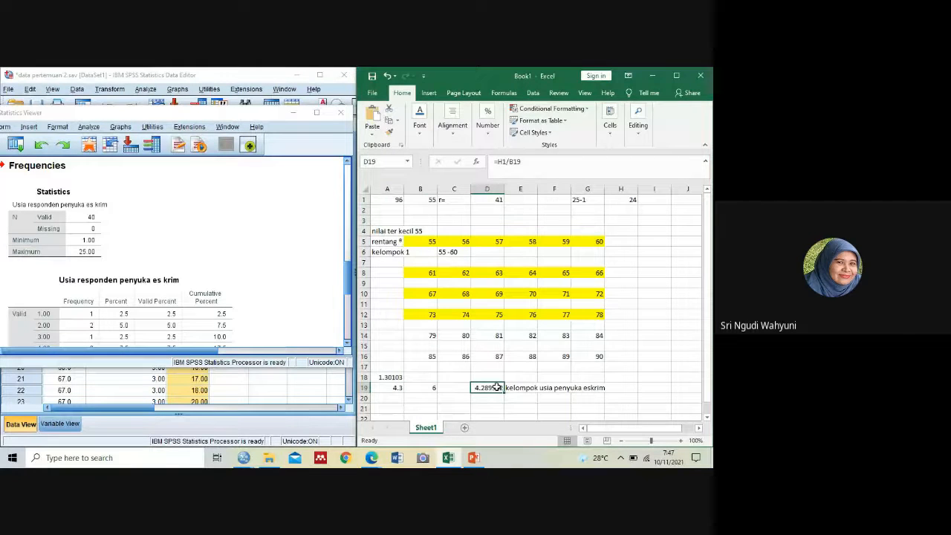
{"action": "left_click", "coordinate": [424, 387]}
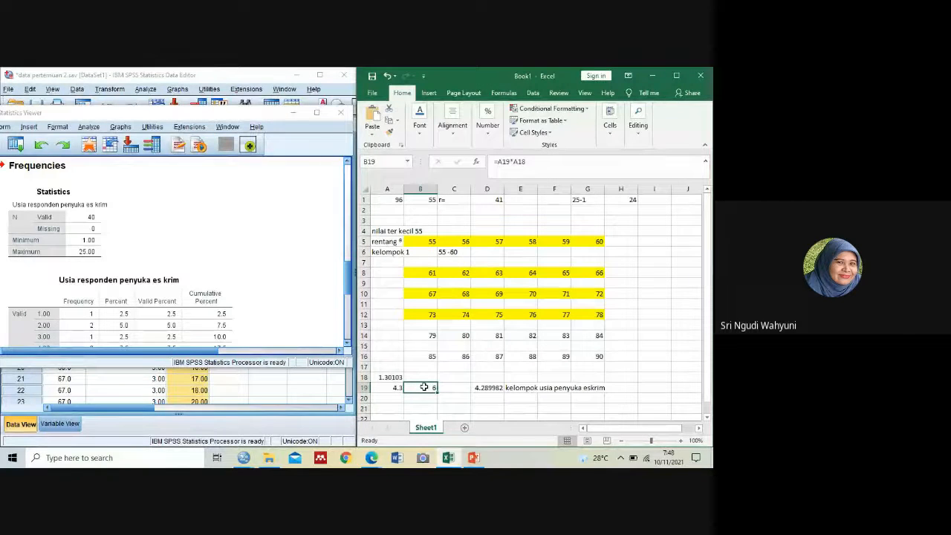
{"action": "left_click", "coordinate": [213, 392]}
{"action": "left_click", "coordinate": [199, 149]}
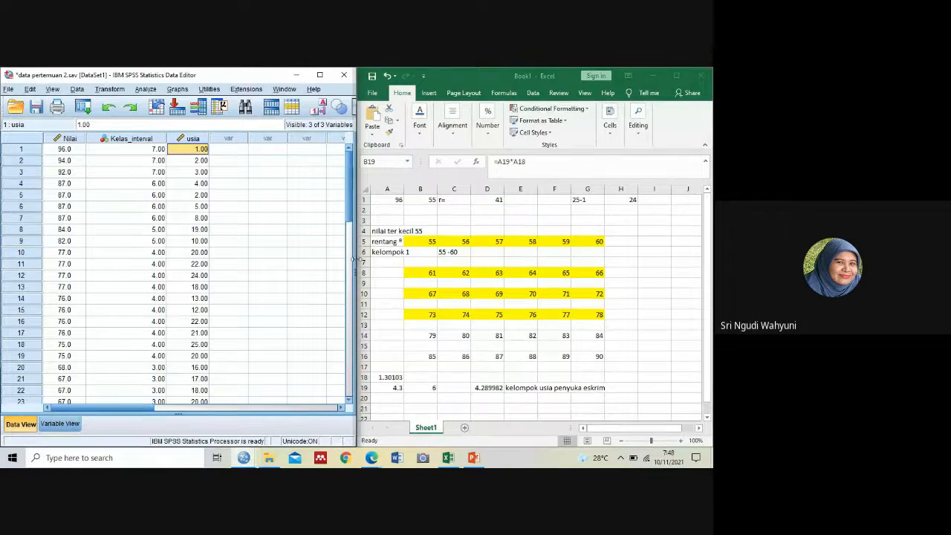
Switch to the Google Meet window in Edge and request to stop recording the meeting
{"action": "mouse_move", "coordinate": [372, 457]}
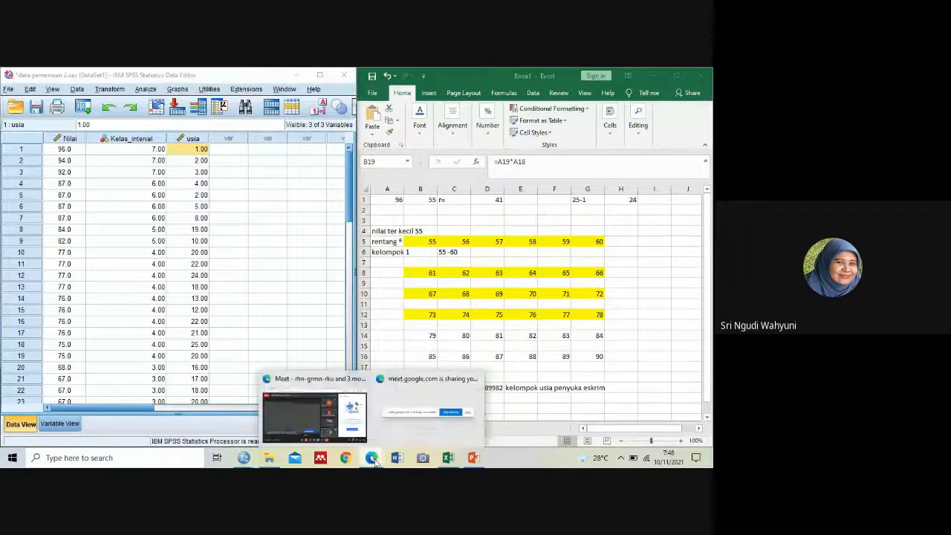
{"action": "left_click", "coordinate": [327, 402]}
{"action": "left_click", "coordinate": [595, 354]}
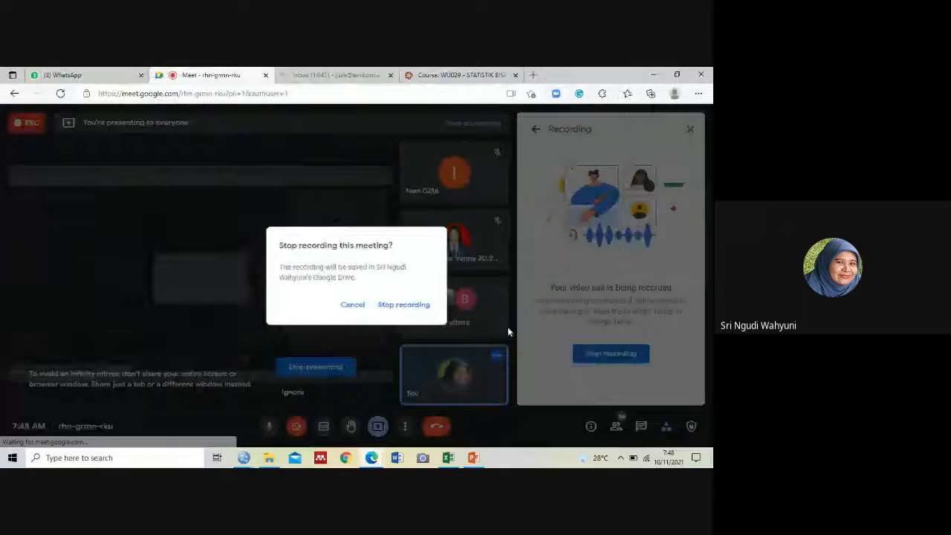